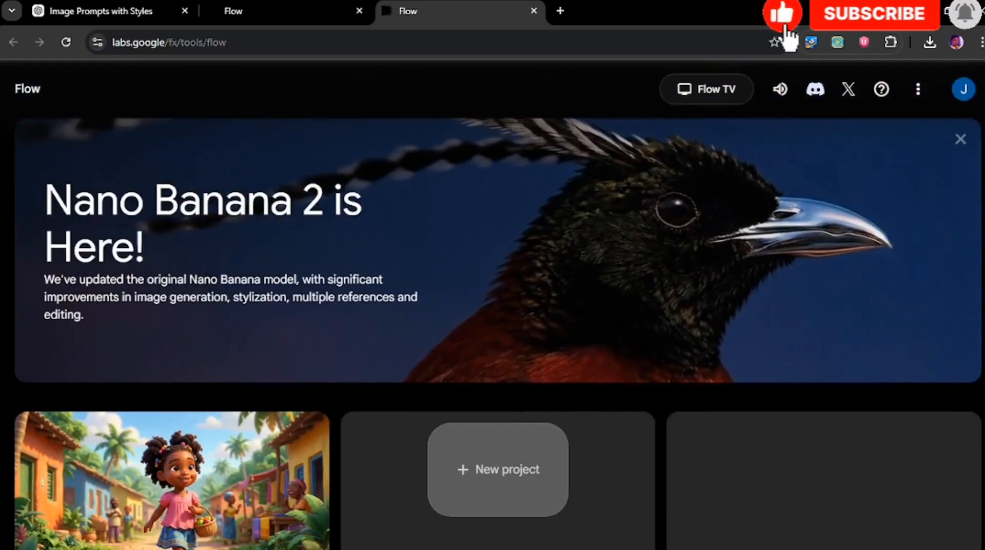
Create a new project in Flow.
scroll(498, 308, "up", 2)
scroll(390, 454, "up", 3)
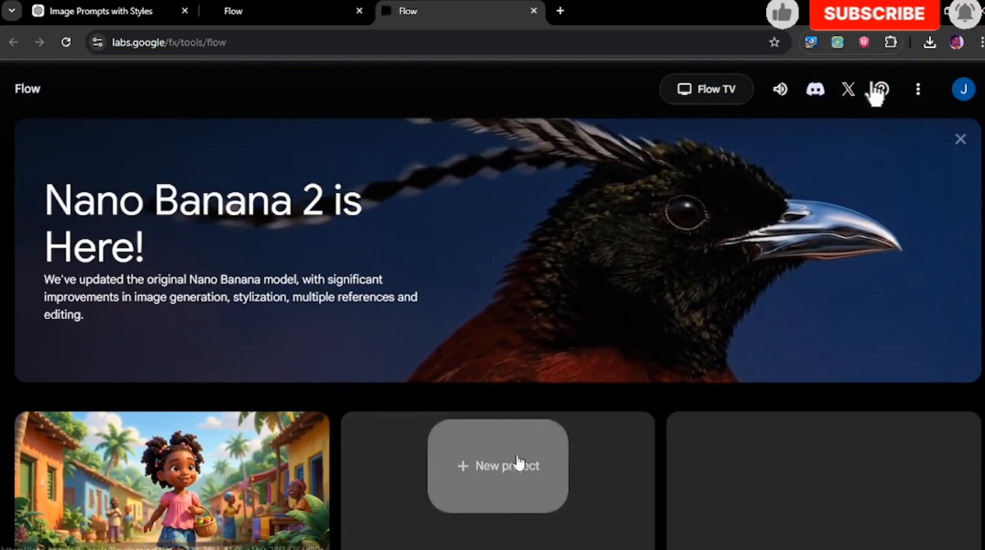
left_click(500, 478)
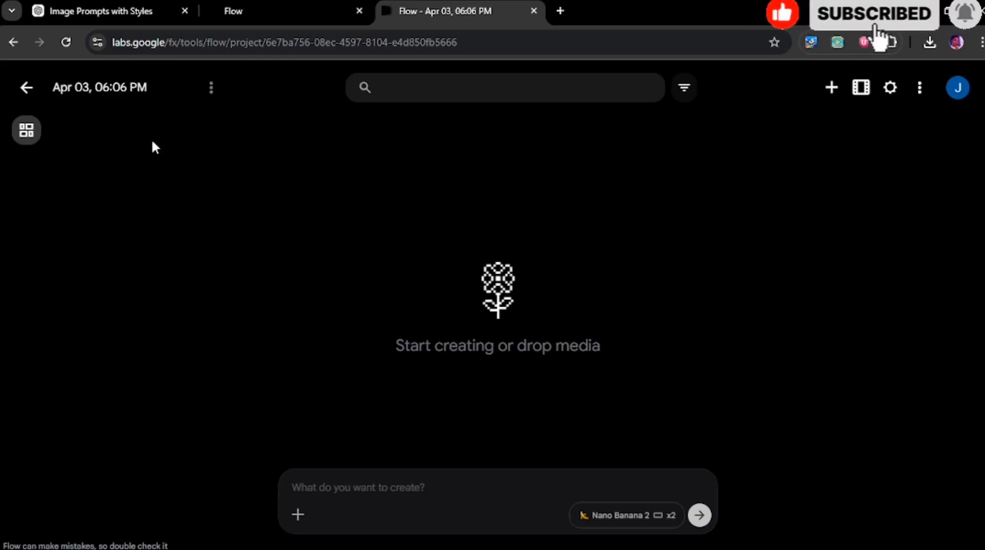
Switch to the ChatGPT prompt list and copy the first prompt, Studio Ghibli Style, including its heading.
left_click(98, 9)
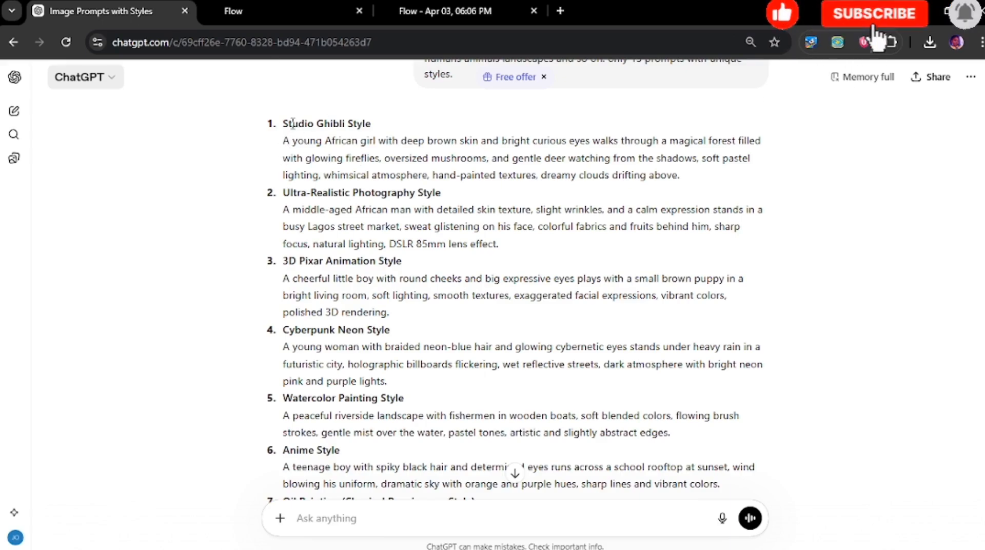
mouse_move(282, 141)
left_mouse_down()
mouse_move(457, 190)
mouse_move(605, 159)
mouse_move(714, 162)
mouse_move(713, 192)
mouse_move(288, 145)
left_mouse_up()
left_click(694, 183)
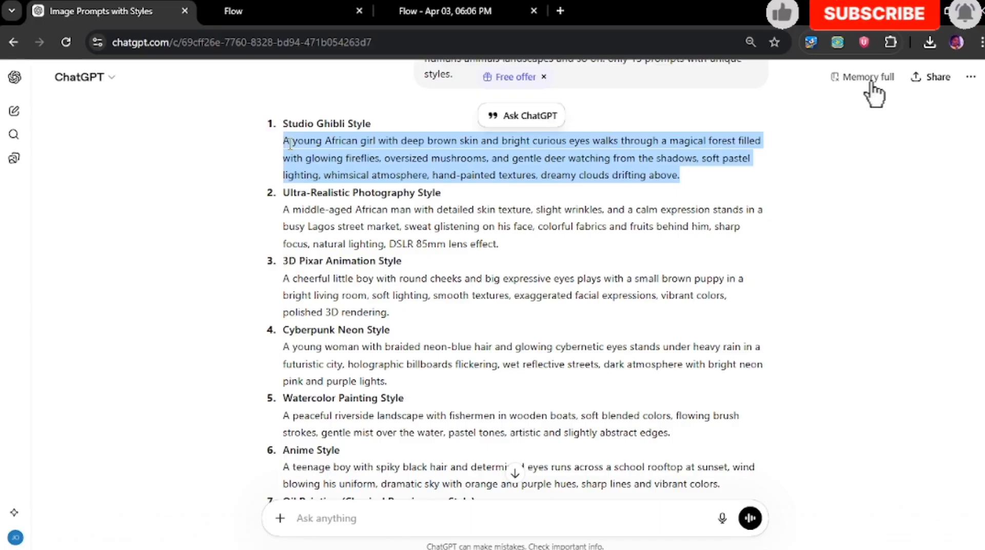
left_click(273, 122)
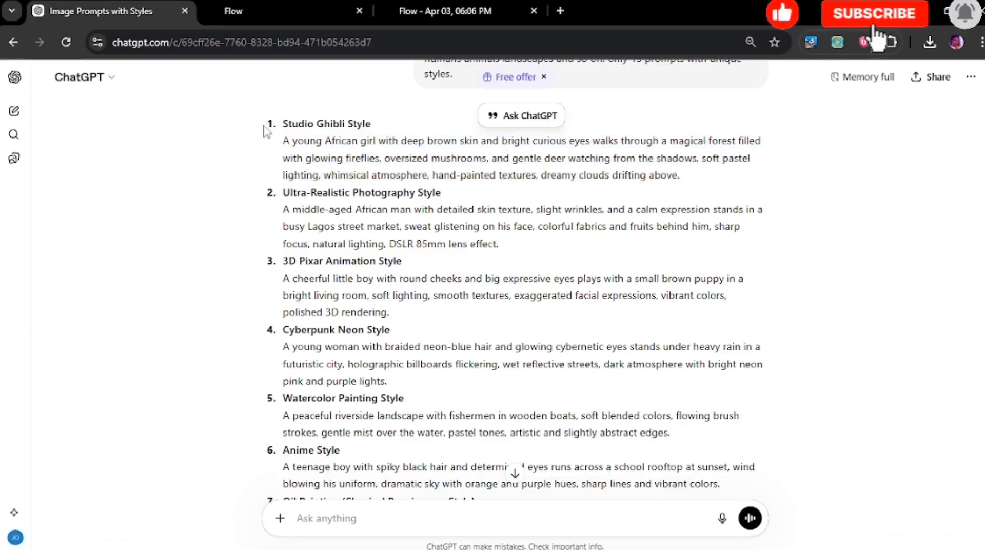
left_click_drag(281, 124, 678, 174)
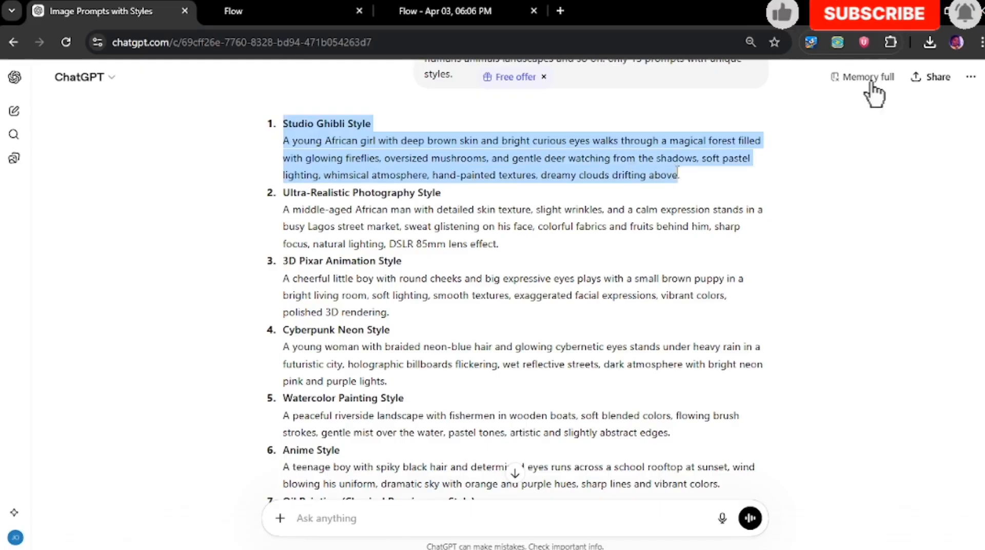
right_click(600, 171)
left_click(629, 187)
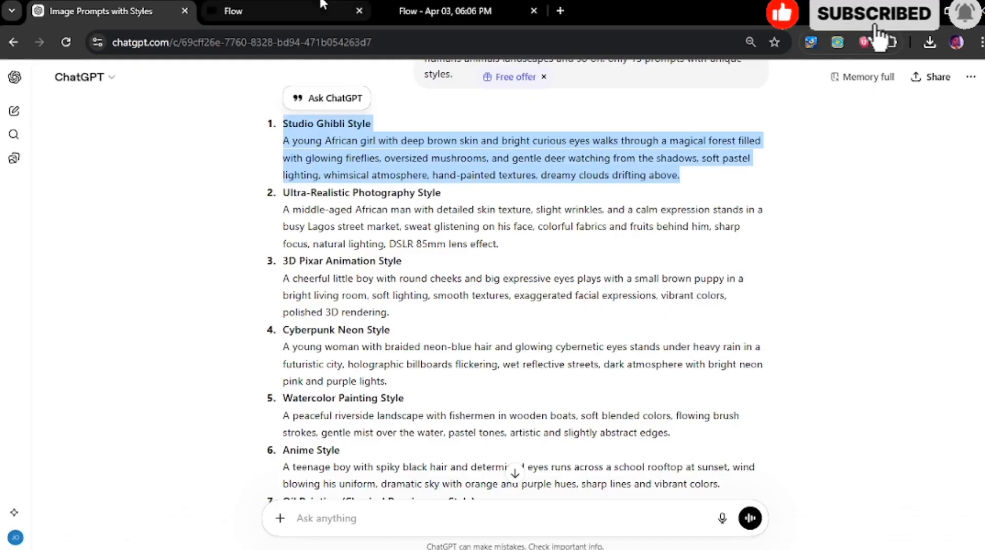
Return to the new Flow project and paste the copied Studio Ghibli Style prompt into the creation prompt.
left_click(436, 11)
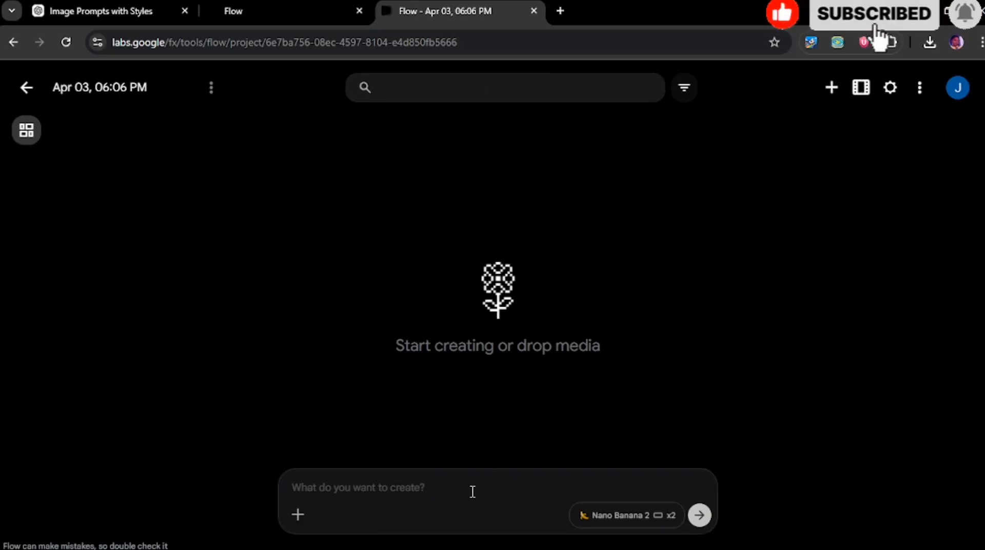
right_click(444, 481)
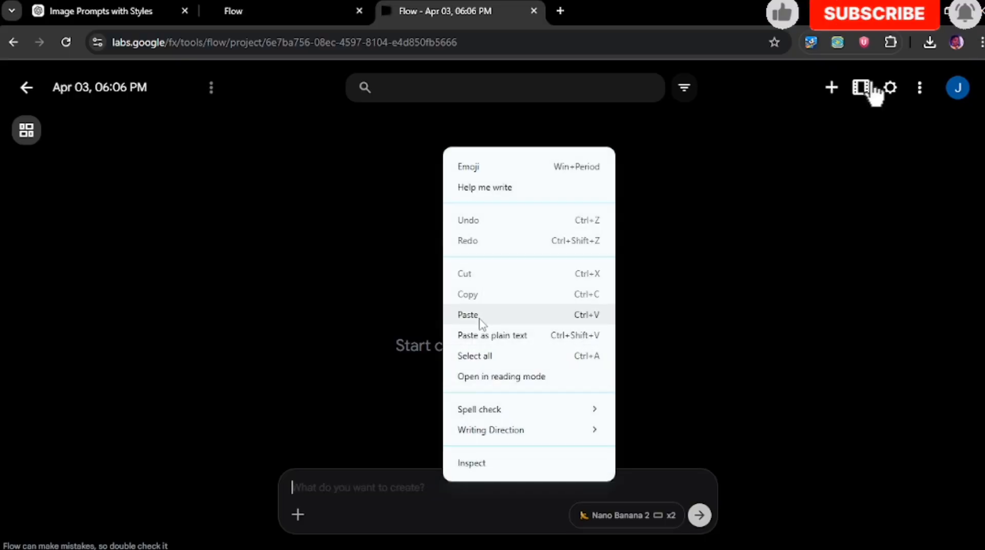
left_click(457, 314)
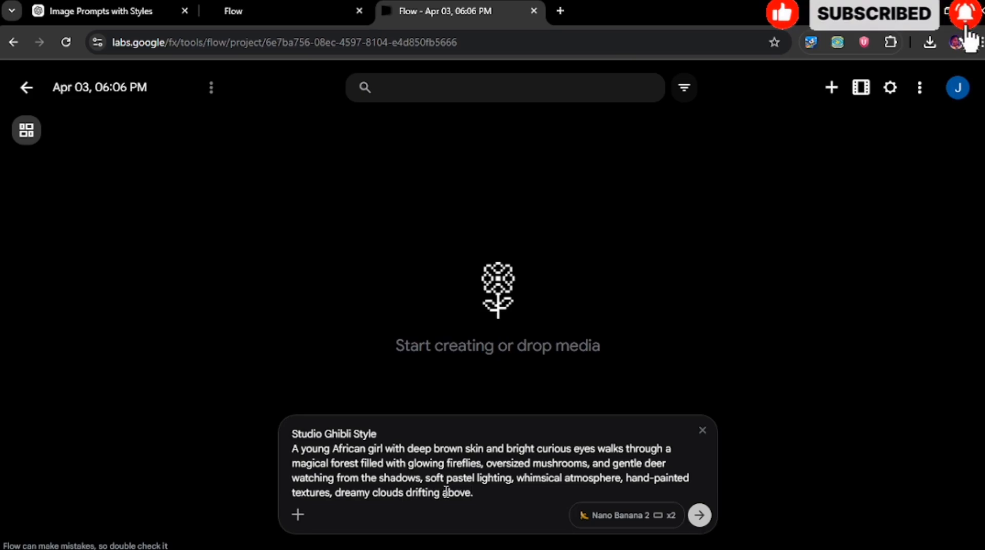
left_click(298, 515)
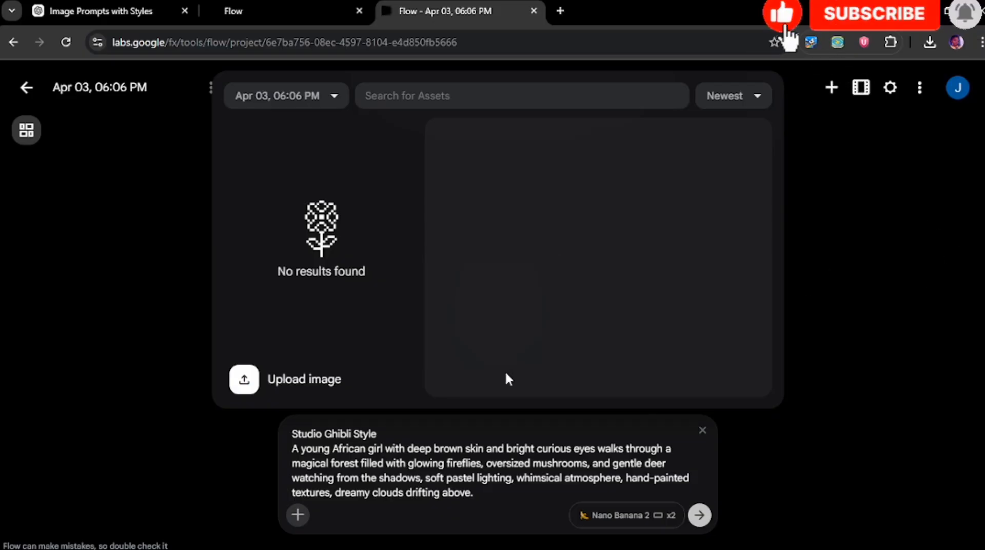
left_click(290, 383)
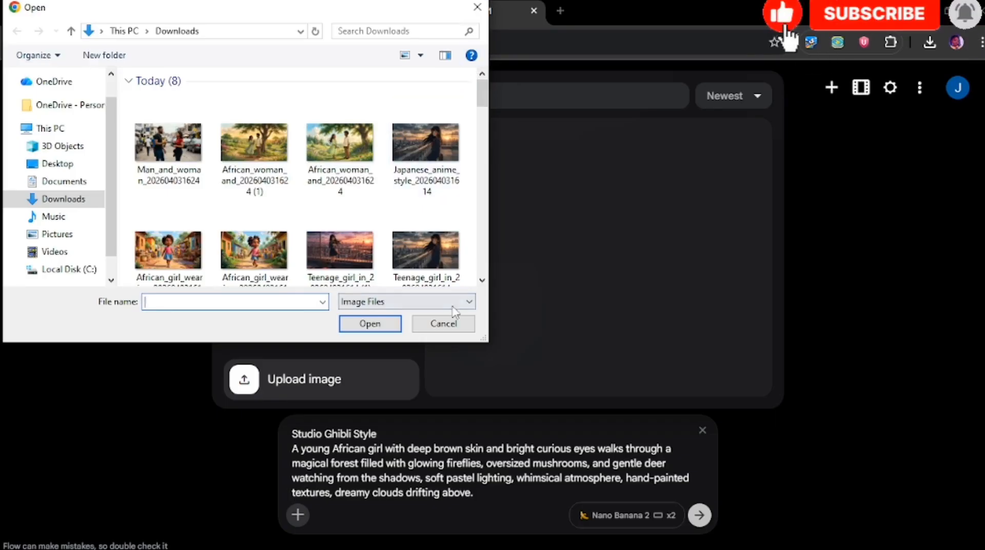
left_click(444, 325)
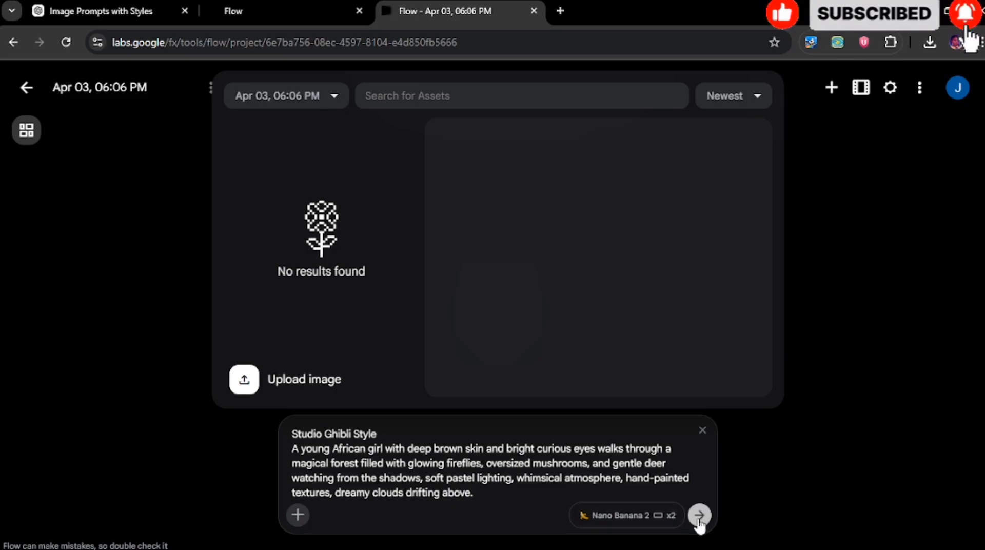
left_click(832, 413)
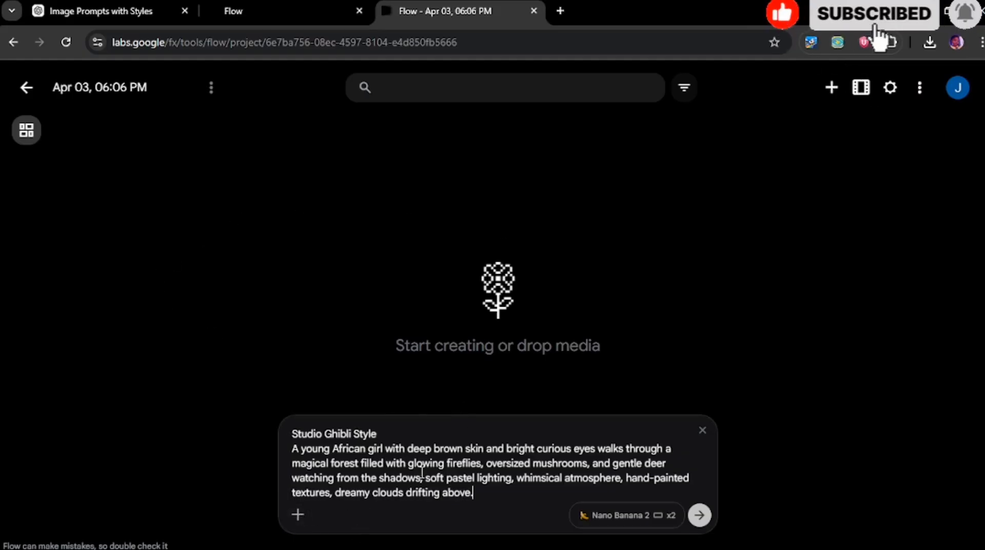
Set the generation to 16:9 images, x2 outputs and the Nano Banana 2 model, and generate the Studio Ghibli prompt.
left_click(609, 527)
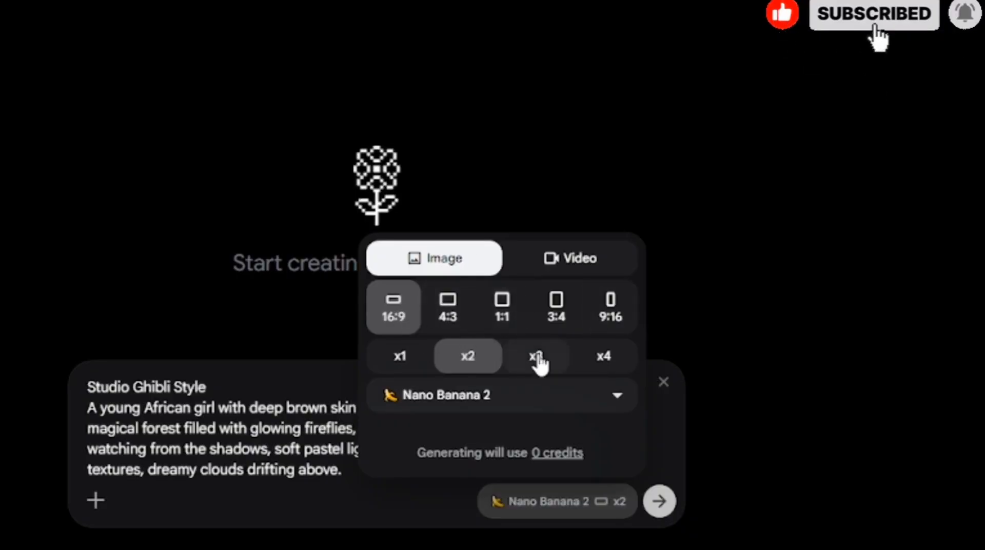
left_click(608, 358)
left_click(485, 356)
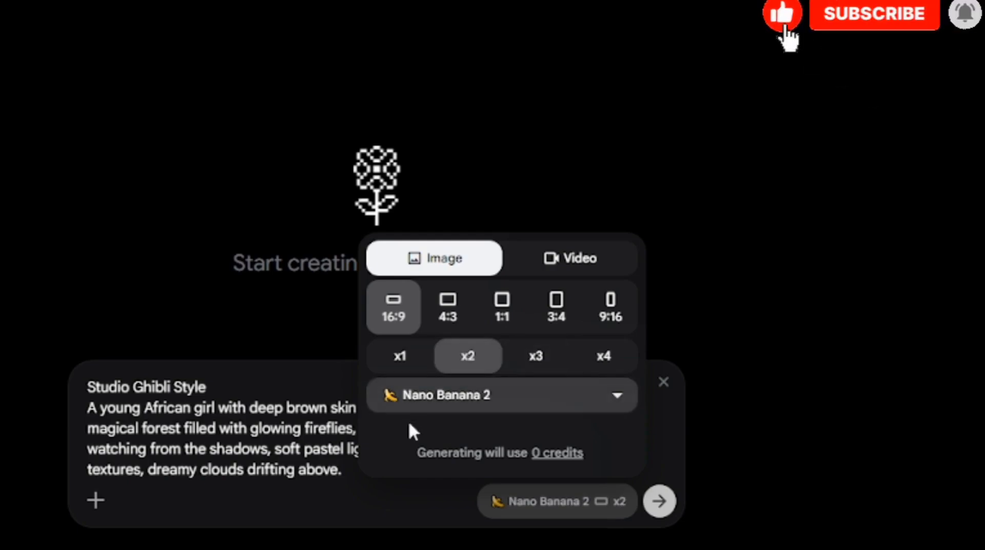
left_click(500, 396)
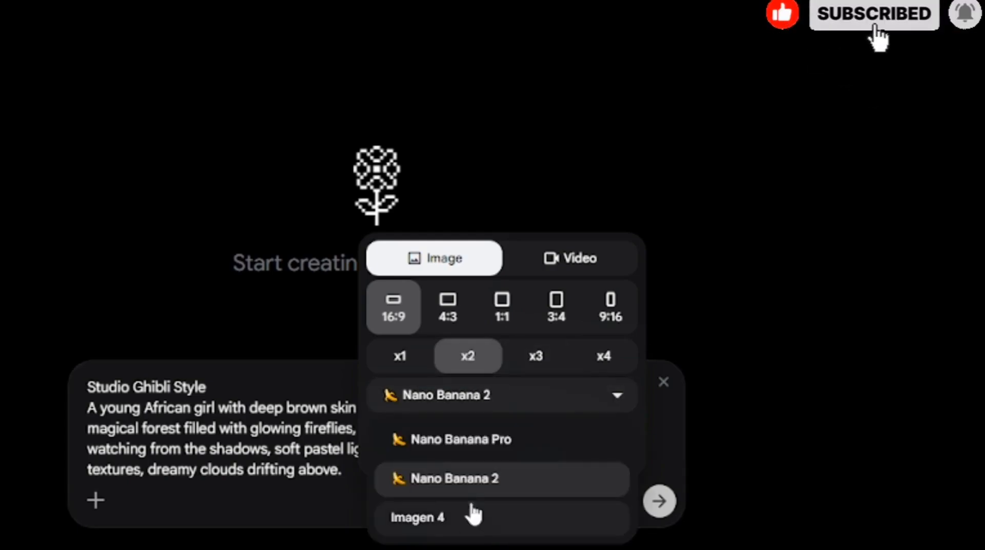
left_click(481, 475)
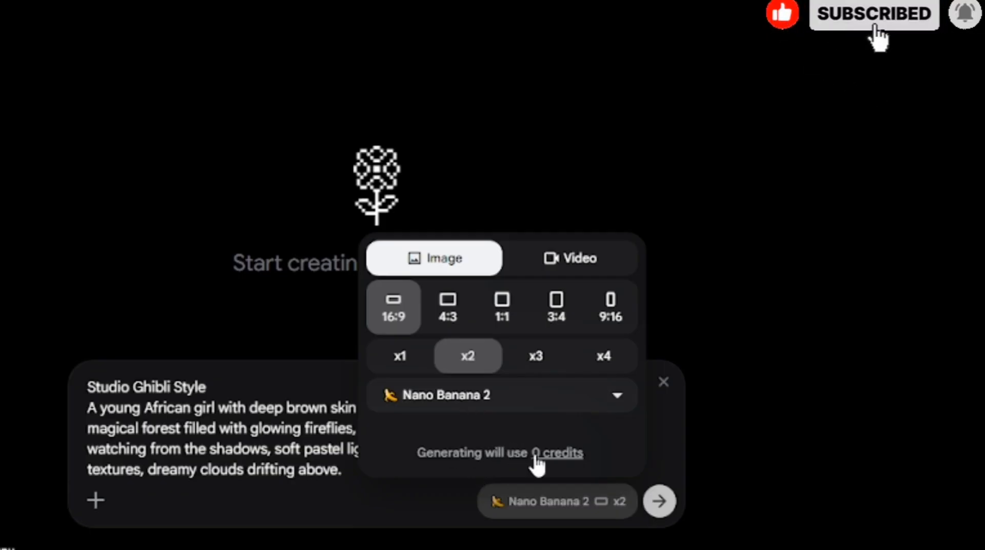
left_click(672, 456)
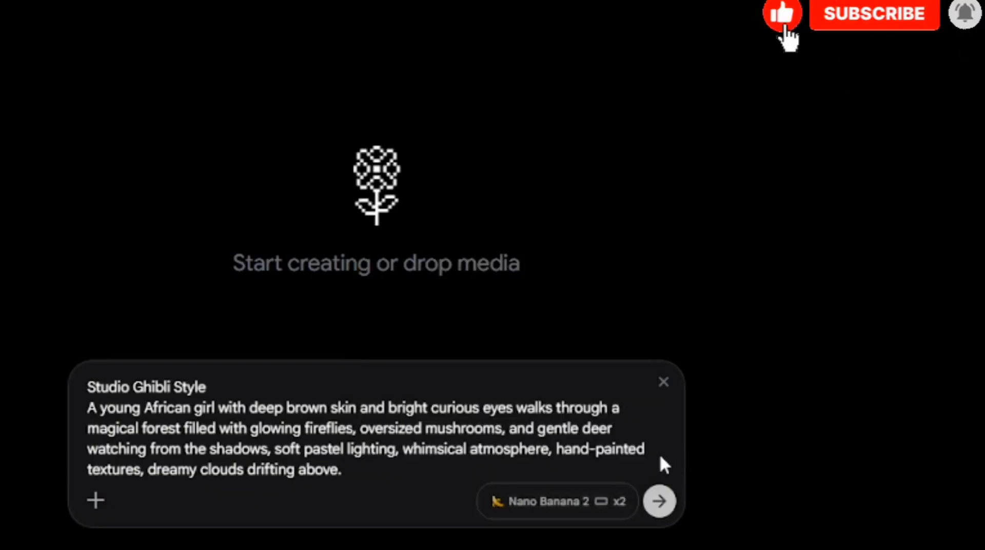
left_click(659, 500)
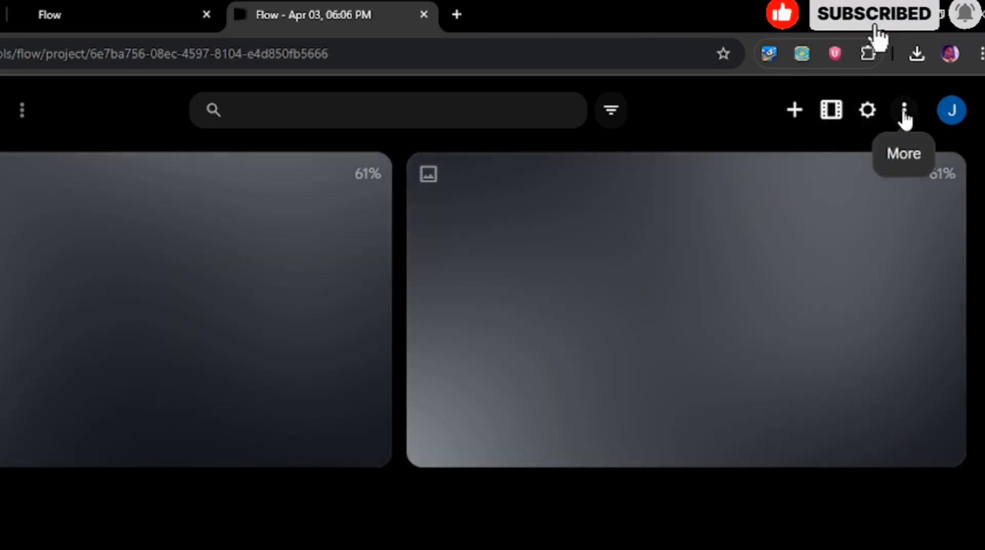
left_click(904, 113)
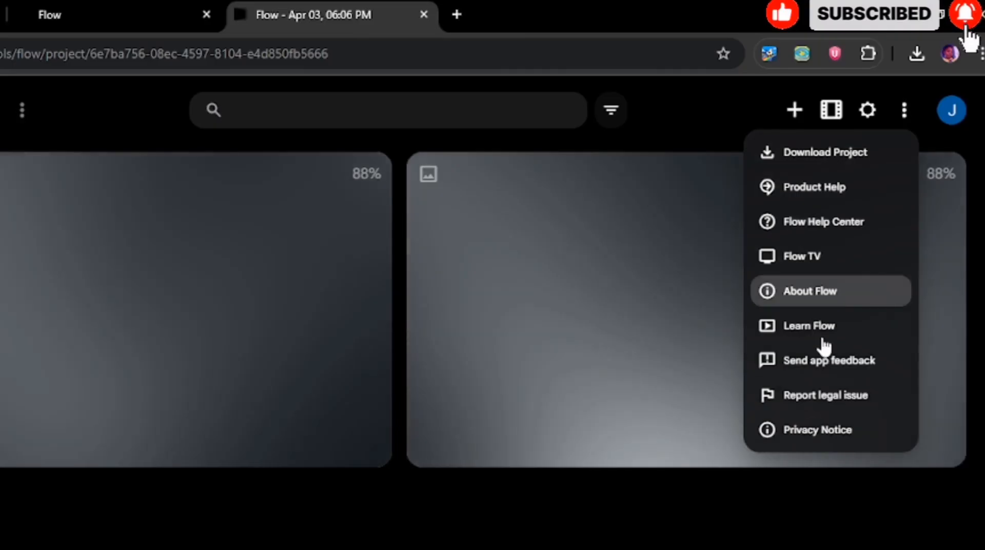
left_click(733, 112)
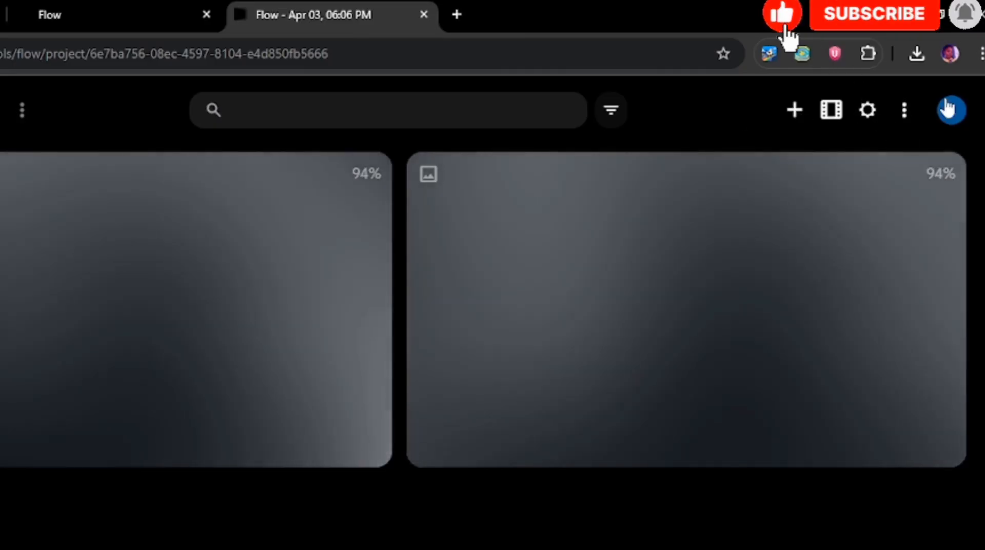
left_click_drag(937, 132, 706, 130)
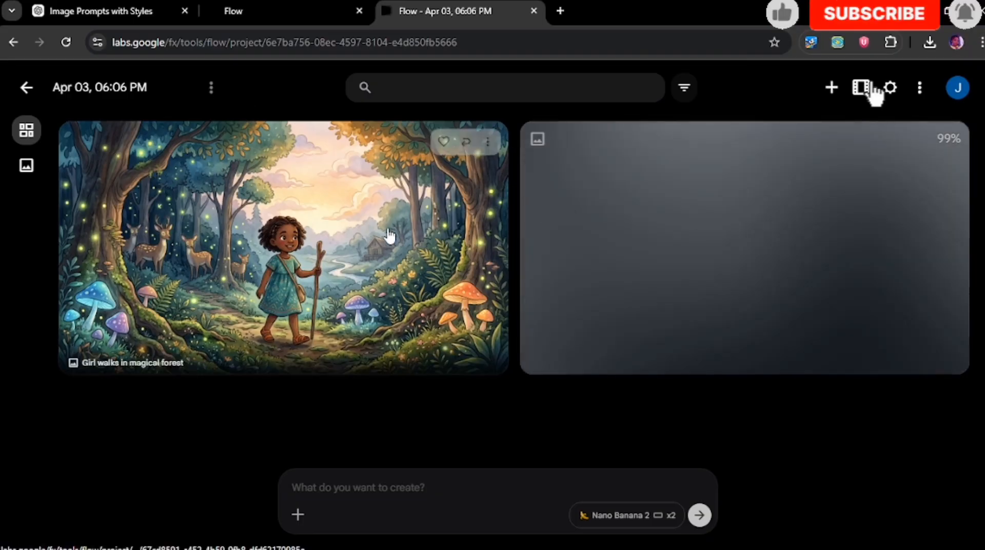
Reuse the prompt of the generated image showing the girl in the teal dress.
mouse_move(391, 236)
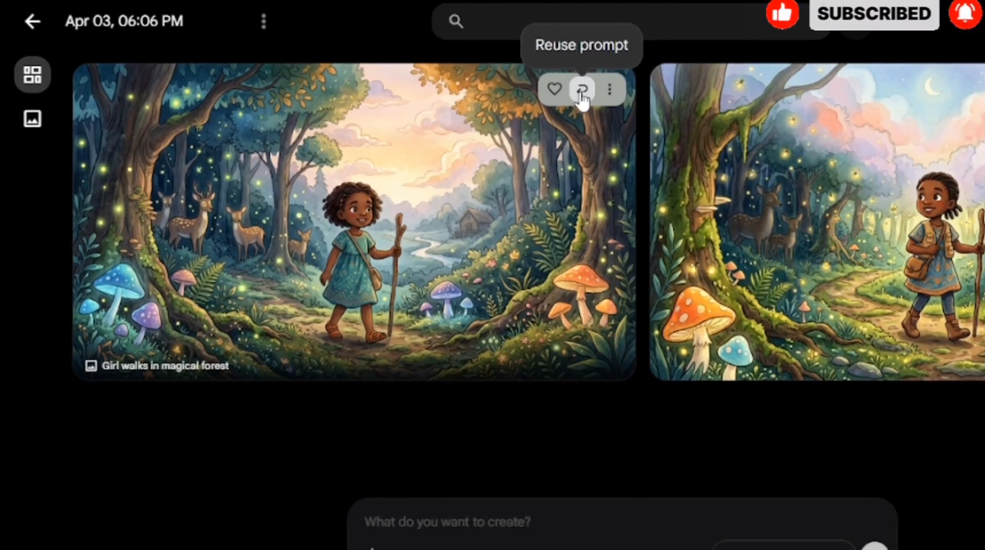
left_click(582, 182)
mouse_move(584, 100)
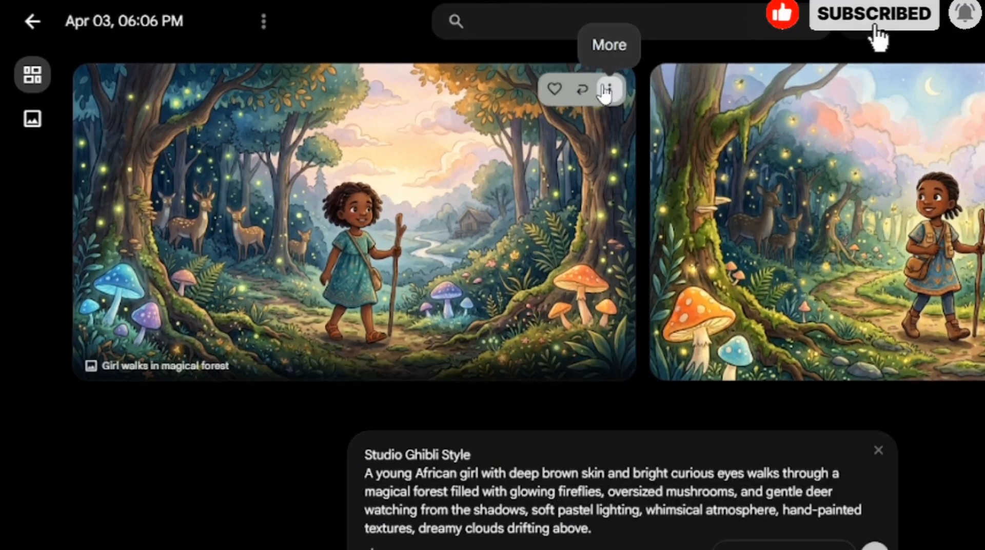
Review the options for the image of the girl in the teal dress and delete that image from the project.
left_click(609, 90)
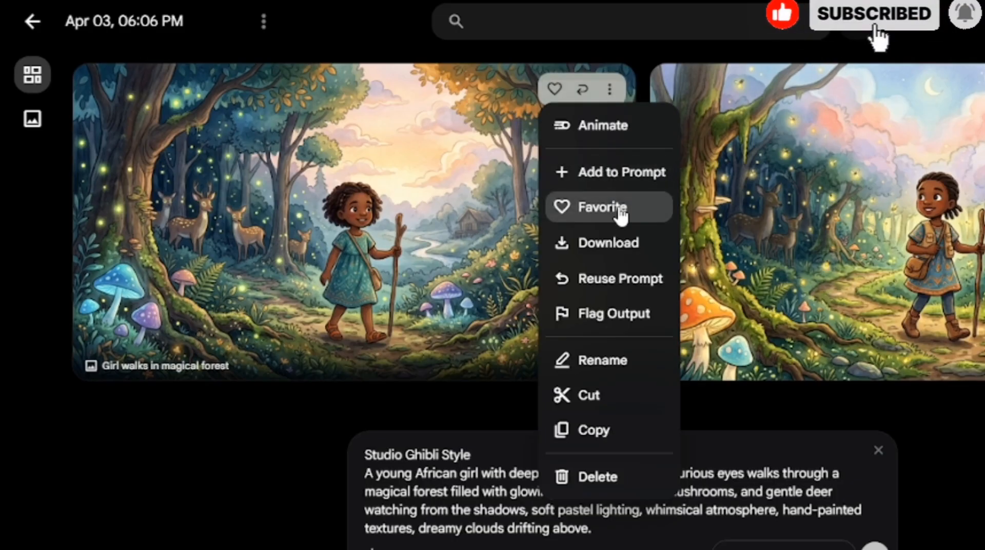
mouse_move(623, 247)
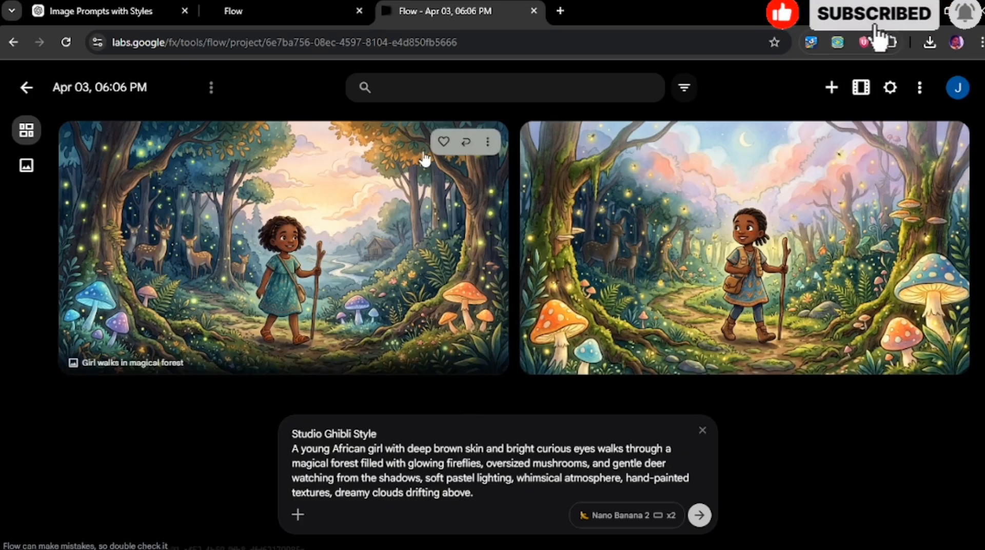
left_click(487, 142)
left_click(456, 448)
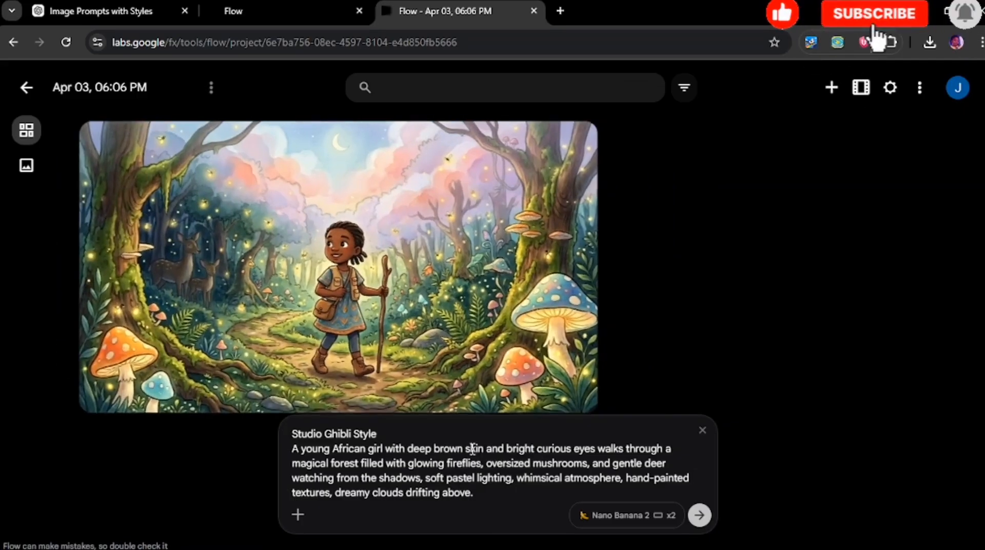
Select the whole Studio Ghibli prompt in Flow, and copy the Ultra-Realistic Photography Style prompt with its heading from ChatGPT.
left_click_drag(484, 497, 359, 413)
left_click(141, 15)
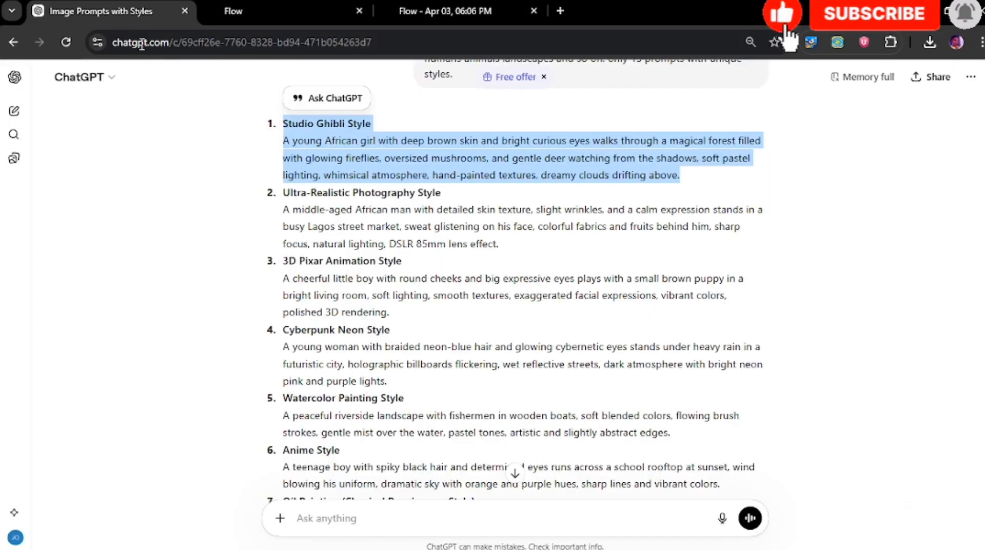
left_click_drag(282, 194, 415, 277)
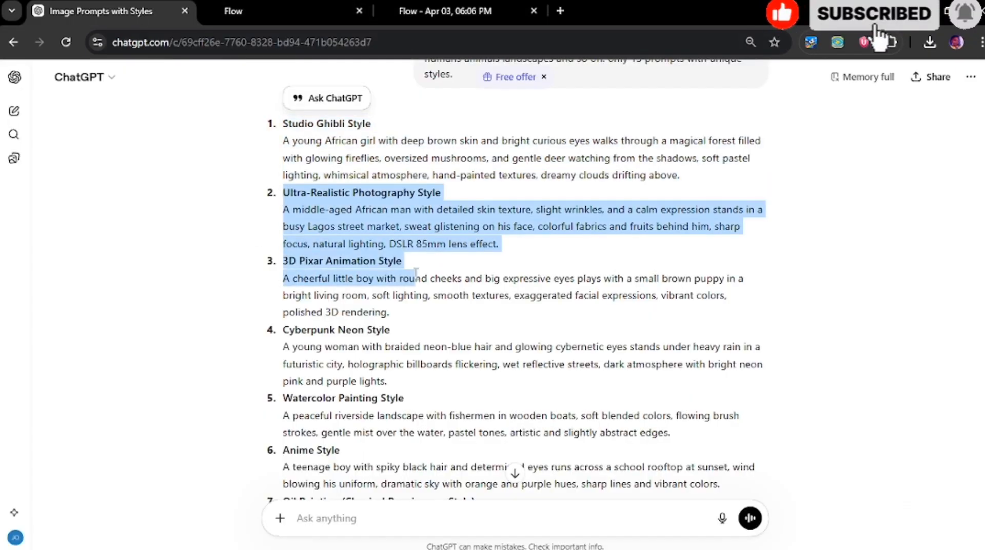
right_click(479, 226)
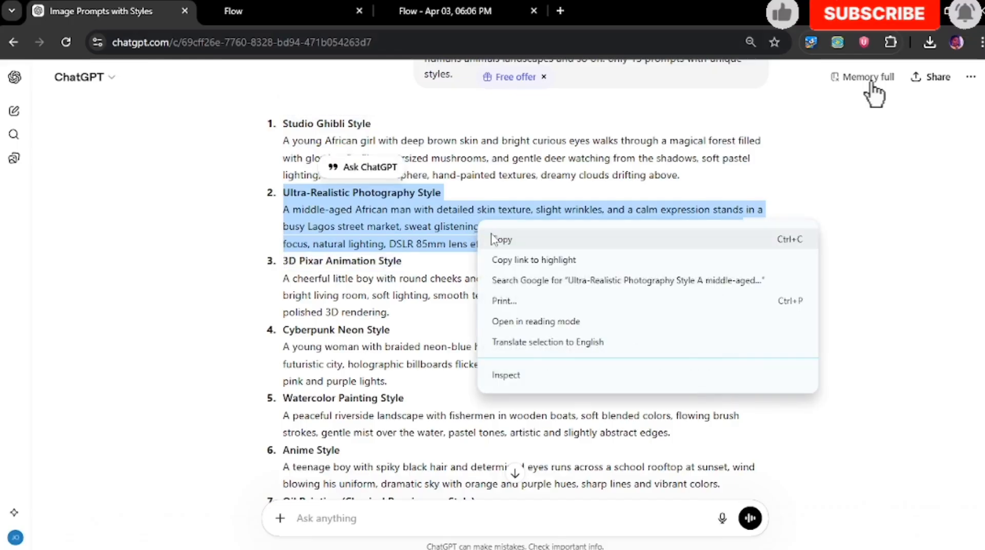
left_click(492, 240)
Return to Flow, replace the selected prompt with the copied Ultra-Realistic Photography Style prompt, and generate the images.
left_click(445, 11)
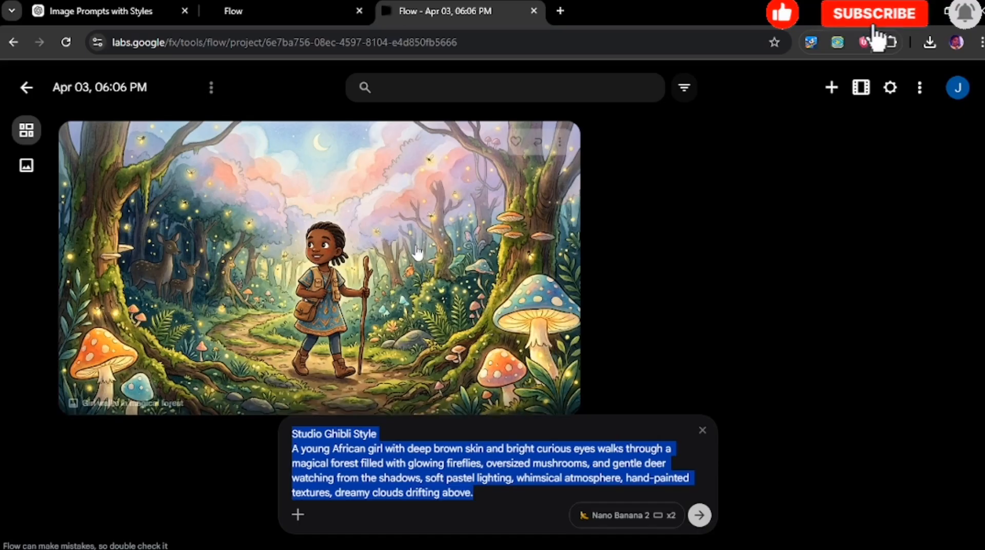
right_click(369, 441)
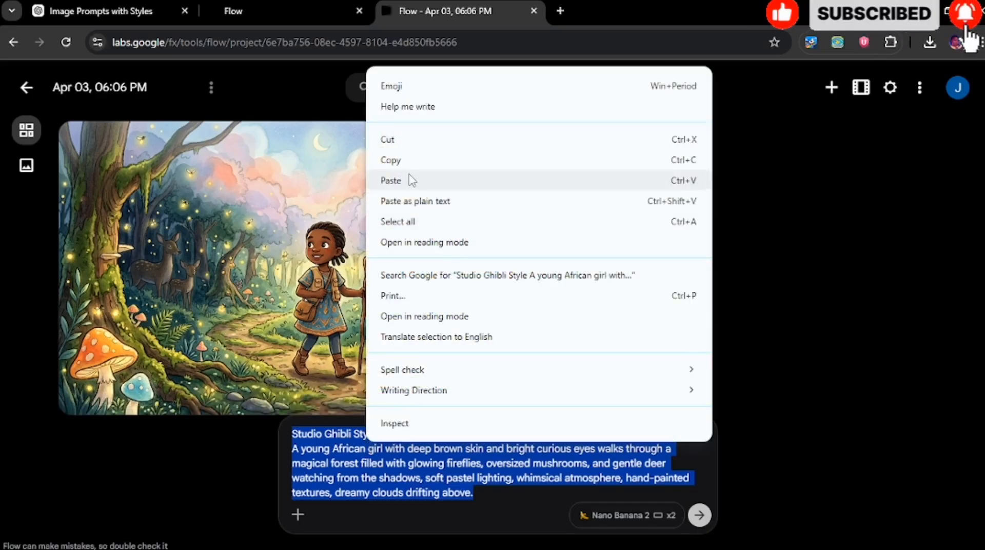
left_click(408, 180)
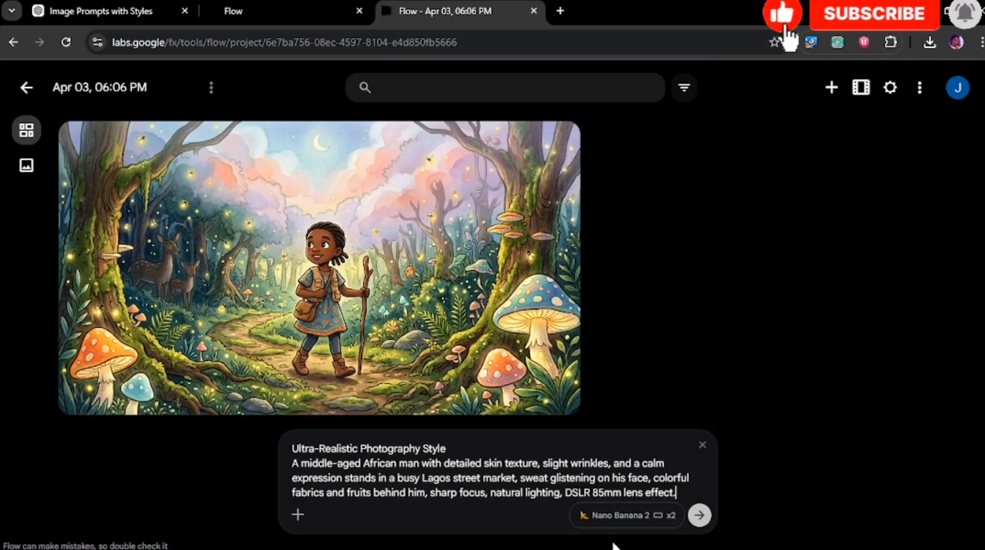
left_click(698, 515)
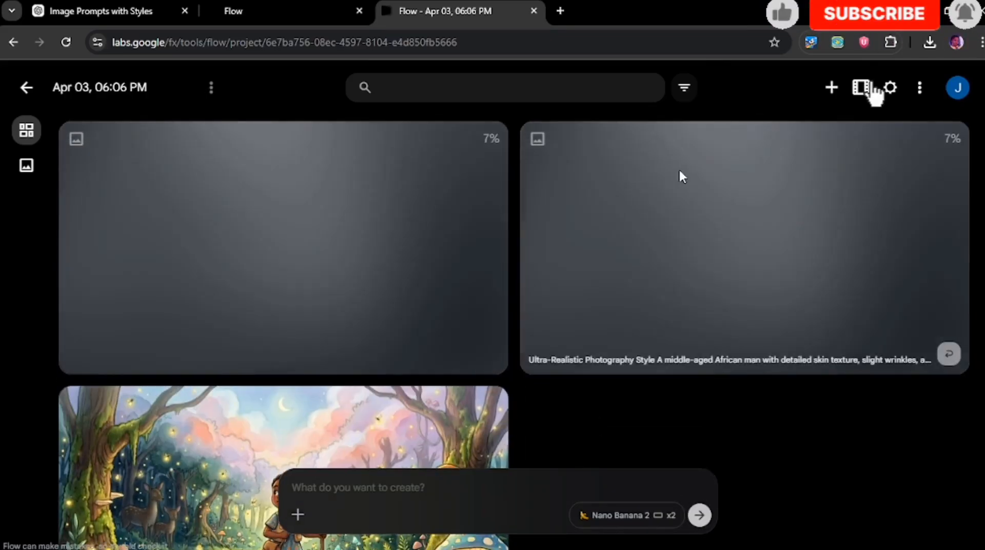
Switch to ChatGPT and copy the 3D Pixar Animation Style prompt together with its heading.
left_click(116, 11)
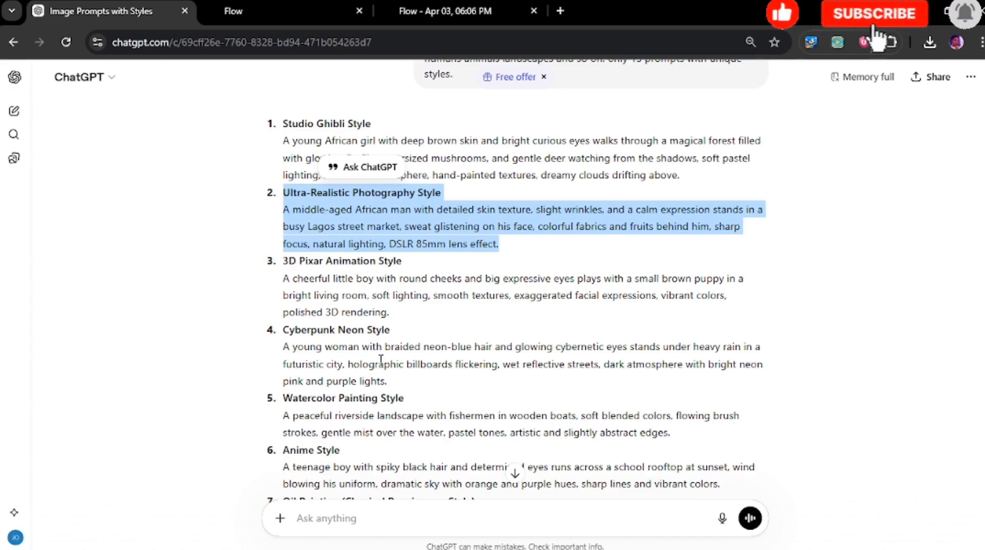
left_click_drag(283, 260, 434, 326)
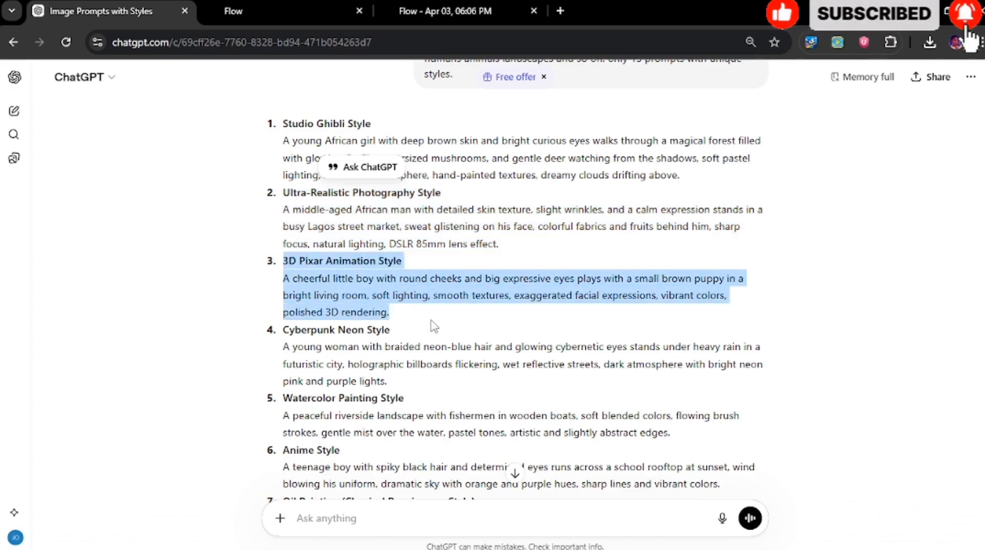
right_click(431, 289)
left_click(453, 304)
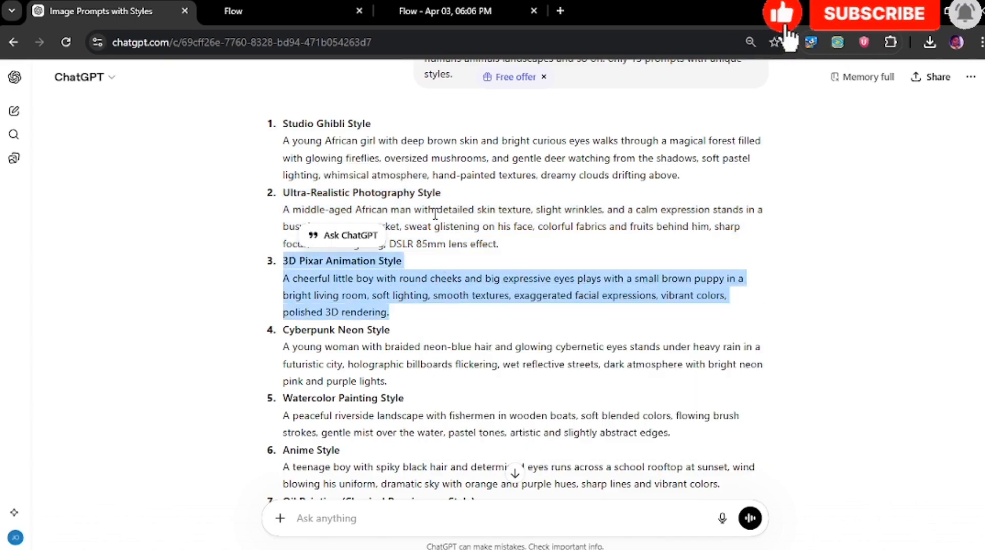
Return to Flow, paste the copied 3D Pixar Animation Style prompt, and generate the images.
left_click(438, 9)
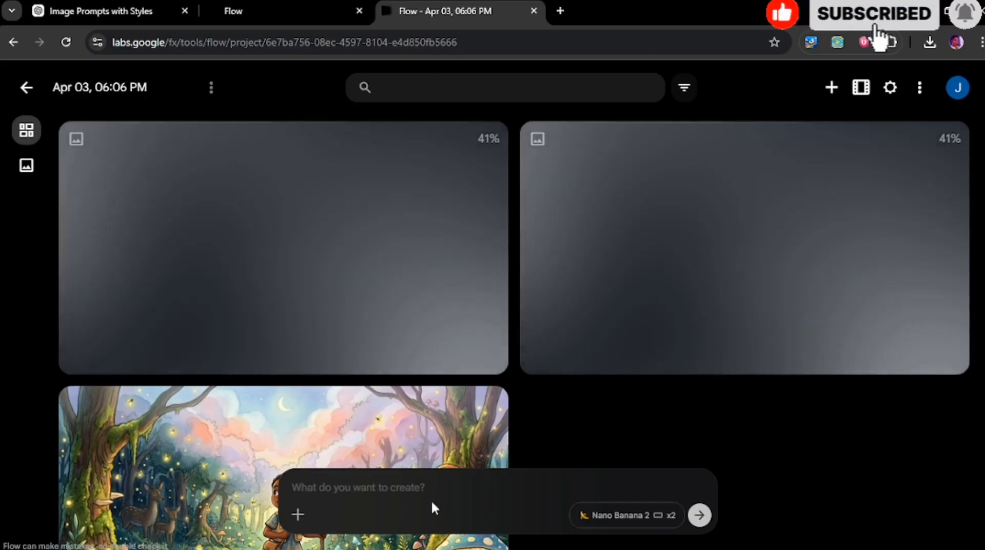
right_click(433, 485)
left_click(463, 320)
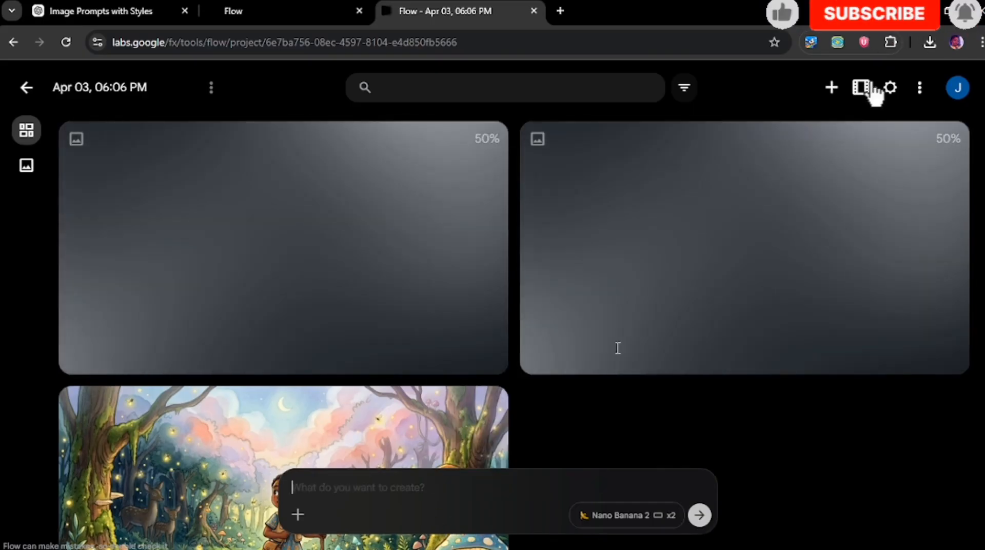
left_click(699, 515)
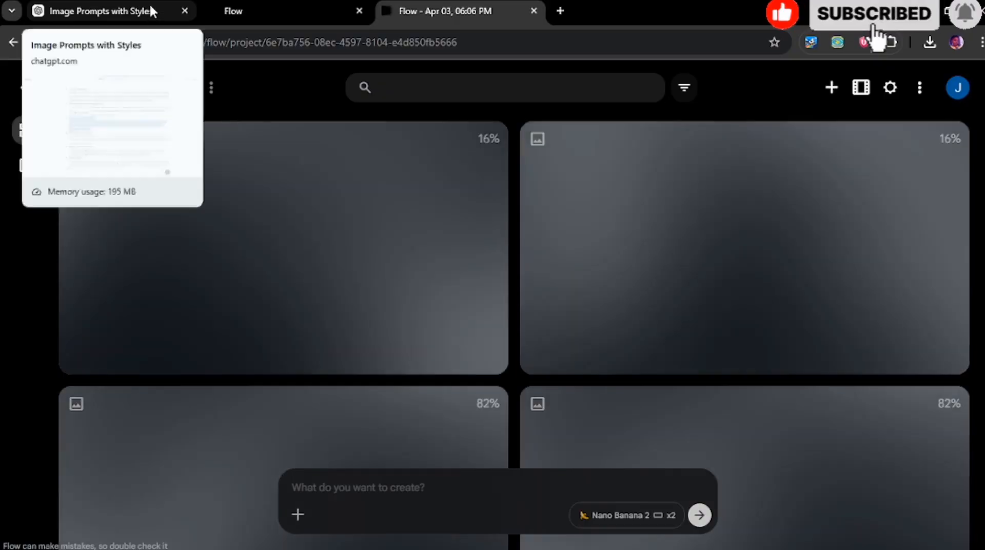
Switch to ChatGPT and copy the Cyberpunk Neon Style prompt together with its heading.
left_click(148, 11)
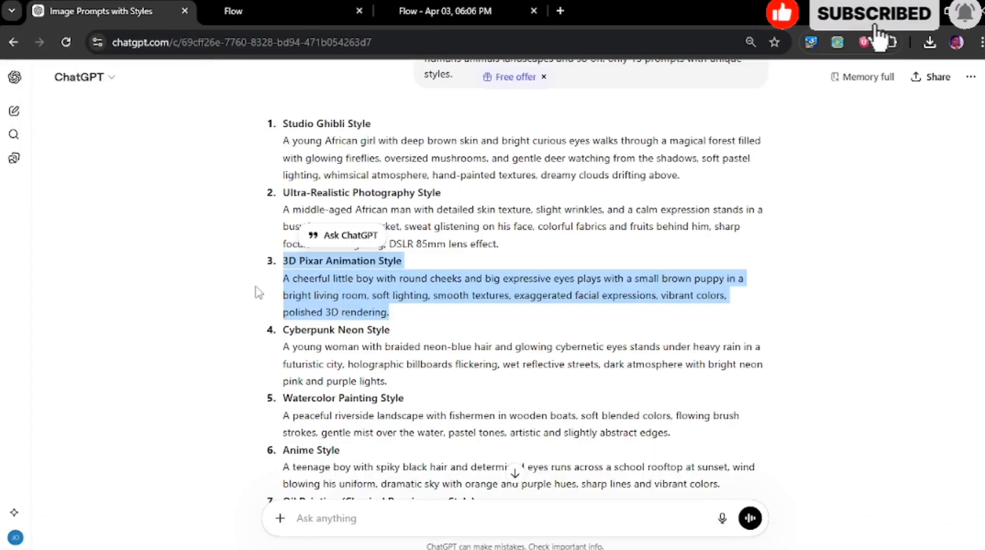
left_click_drag(282, 327, 440, 387)
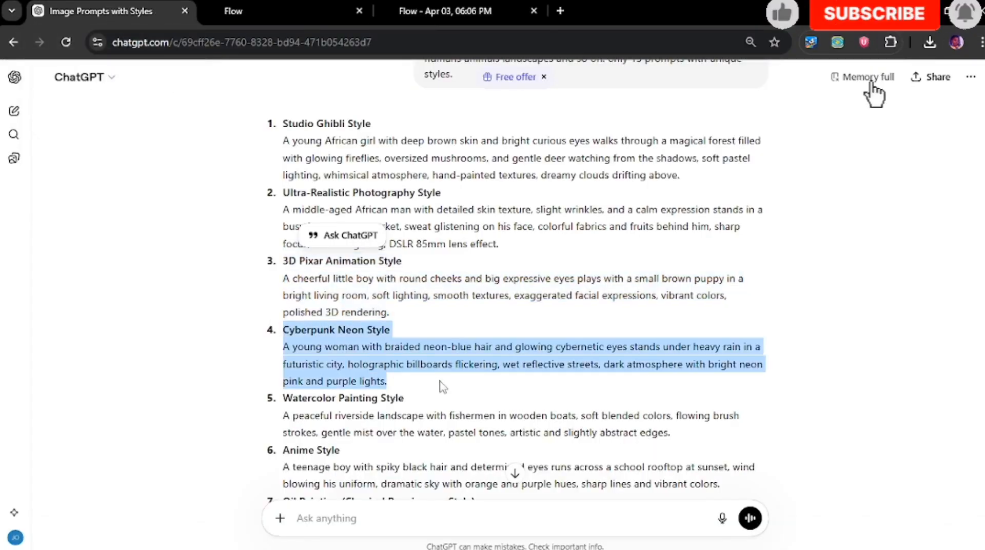
right_click(454, 351)
left_click(476, 365)
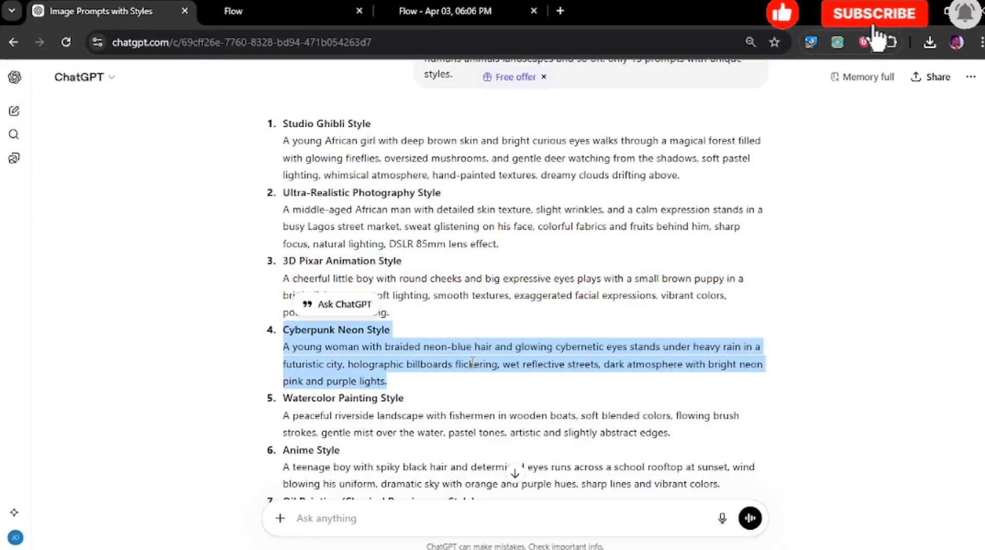
Return to Flow, paste the copied Cyberpunk Neon Style prompt, and generate the images.
left_click(414, 10)
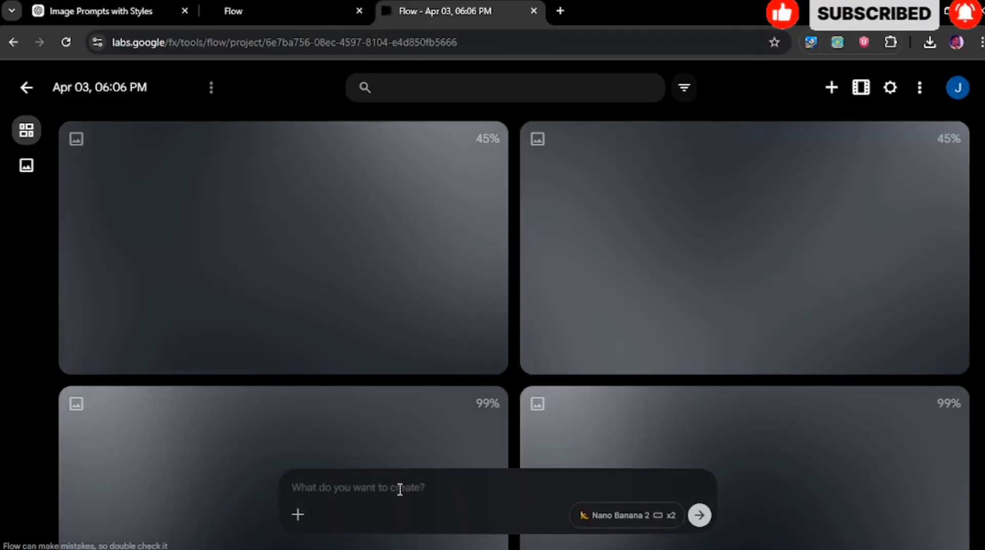
right_click(398, 487)
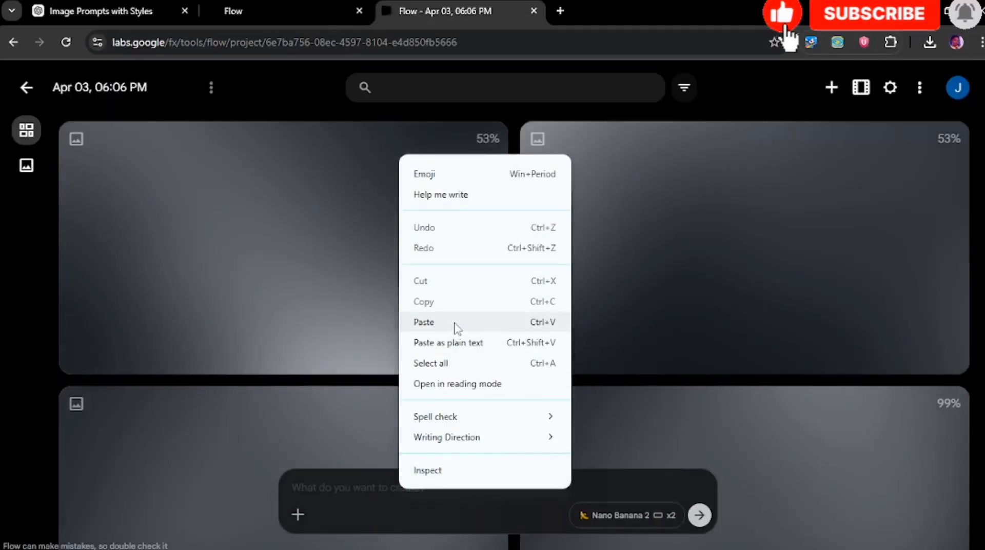
left_click(455, 325)
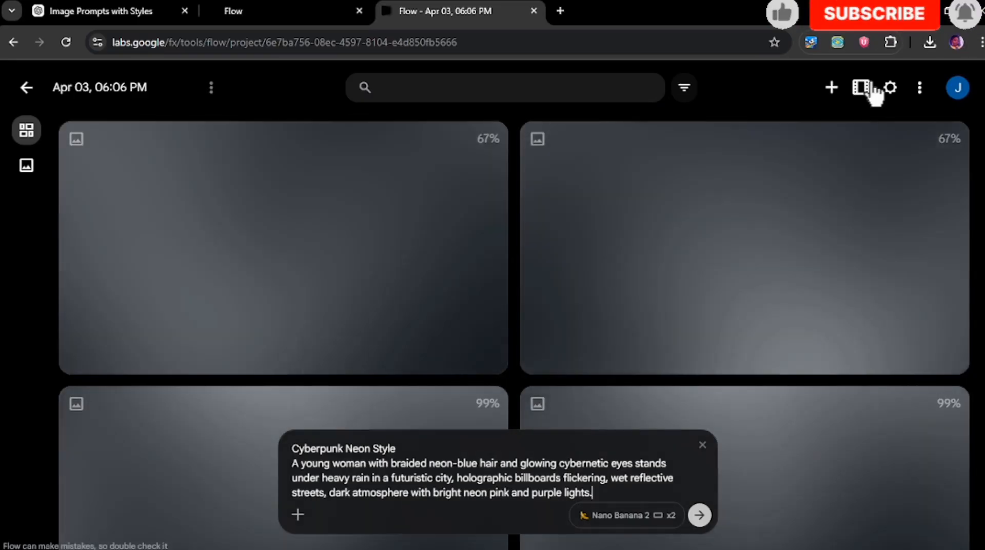
scroll(513, 257, "down", 4)
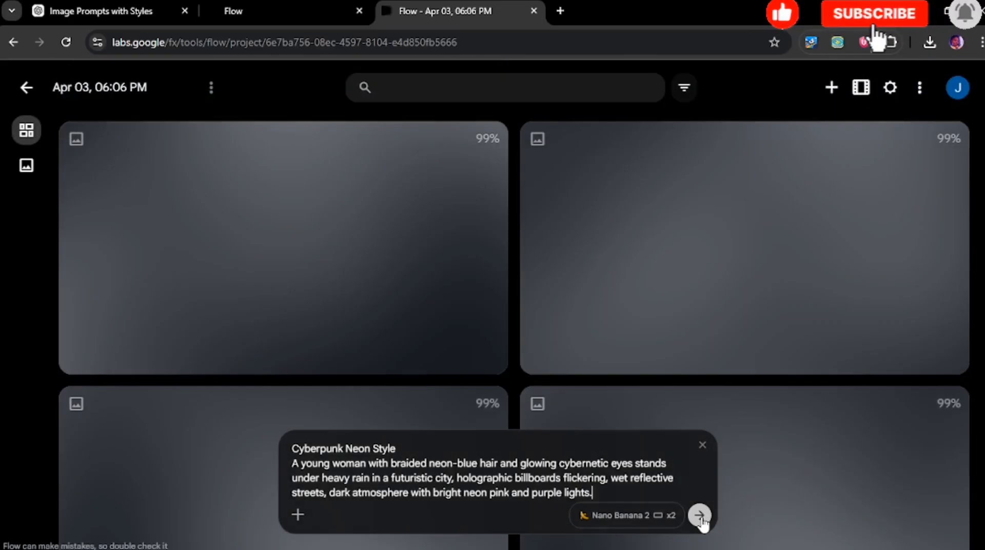
left_click(699, 516)
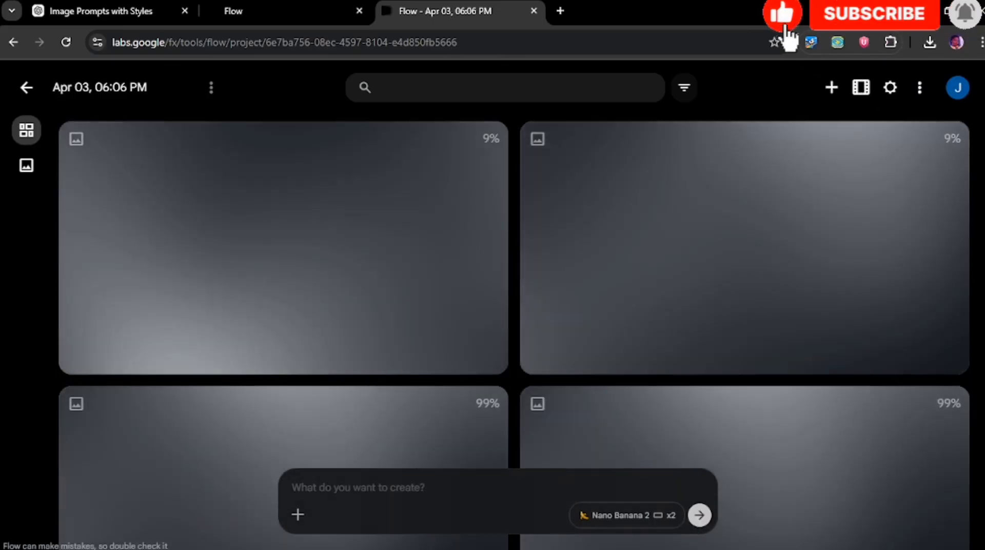
Find the failed generation in the project grid and delete it.
scroll(513, 307, "down", 3)
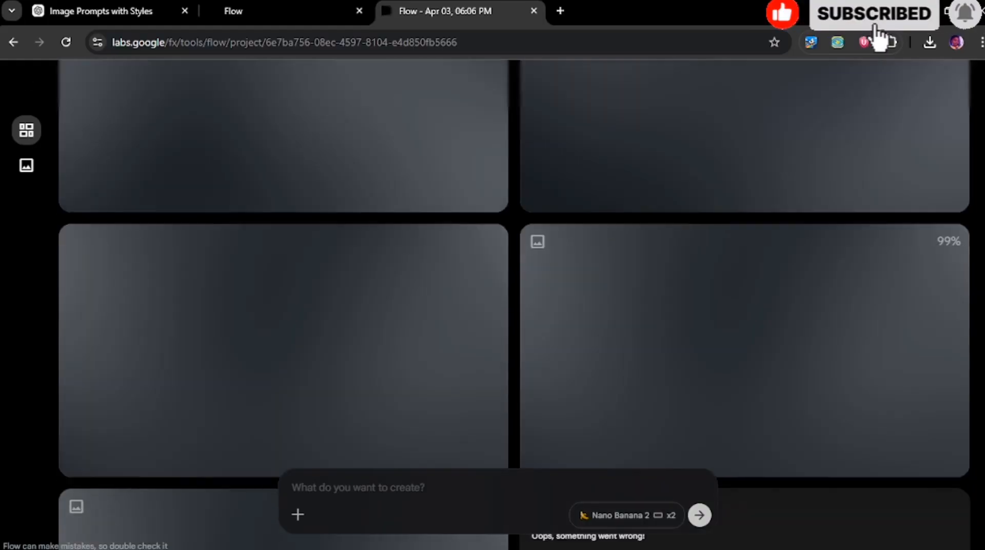
scroll(874, 92, "down", 4)
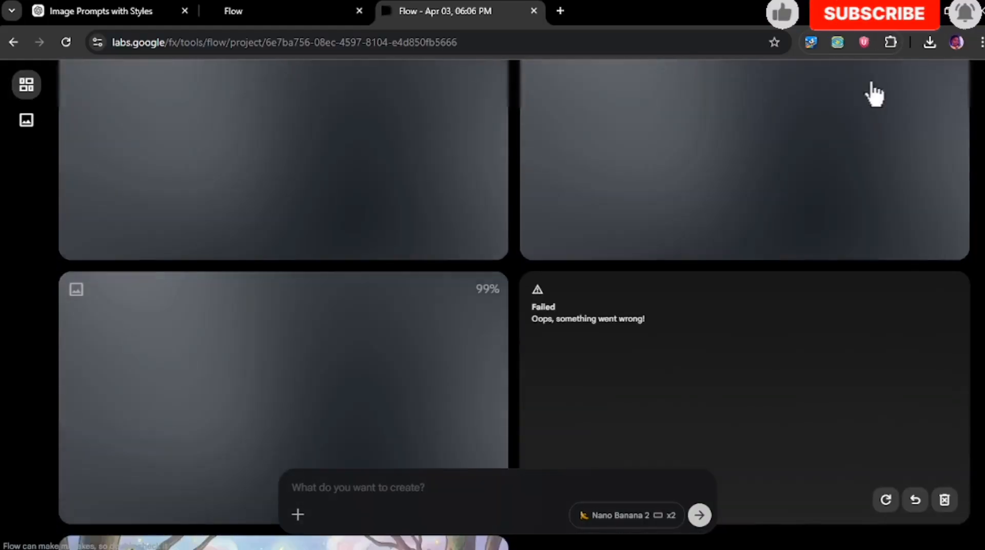
scroll(738, 329, "down", 2)
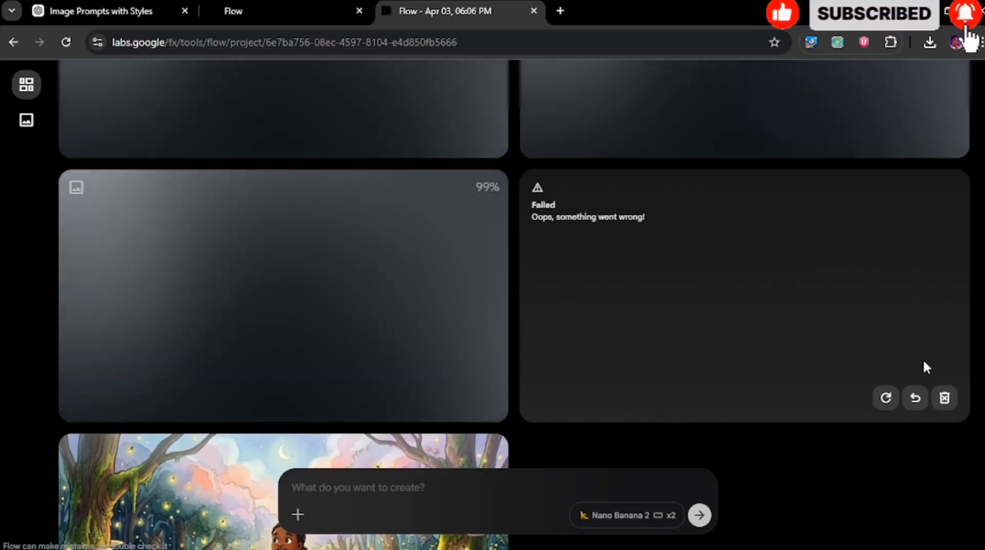
left_click(945, 398)
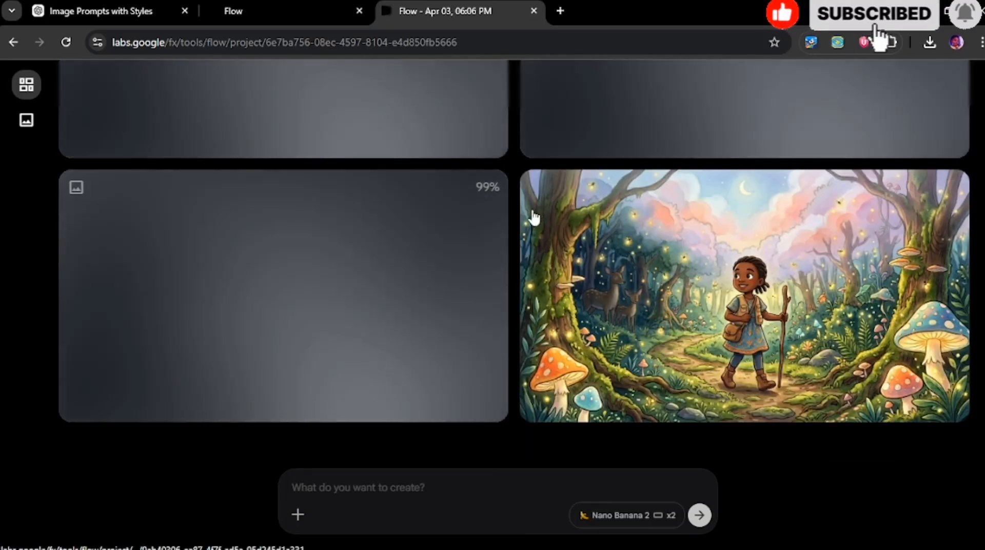
Compare the generated boy-and-puppy image with its 3D Pixar Animation Style prompt in ChatGPT, and return to Flow.
mouse_move(533, 218)
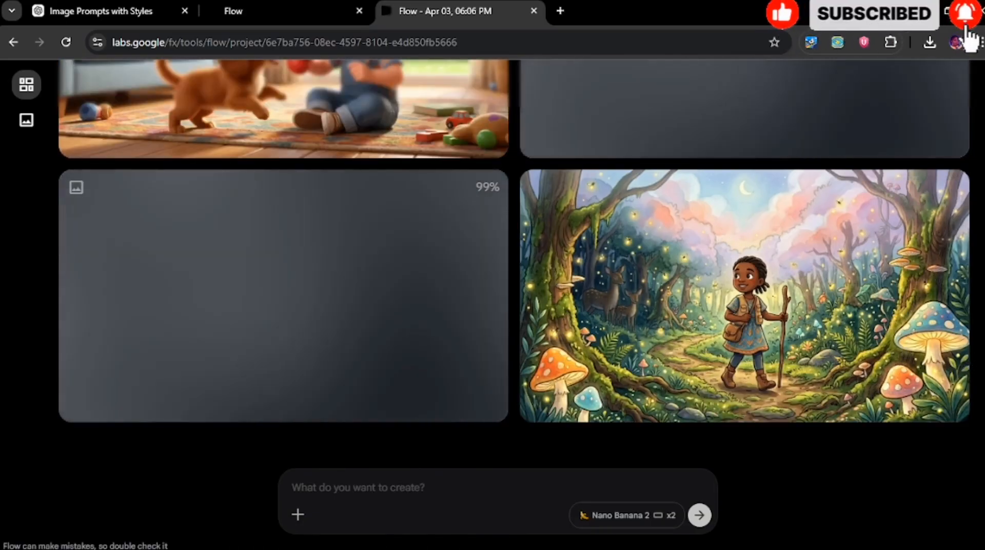
scroll(668, 236, "up", 3)
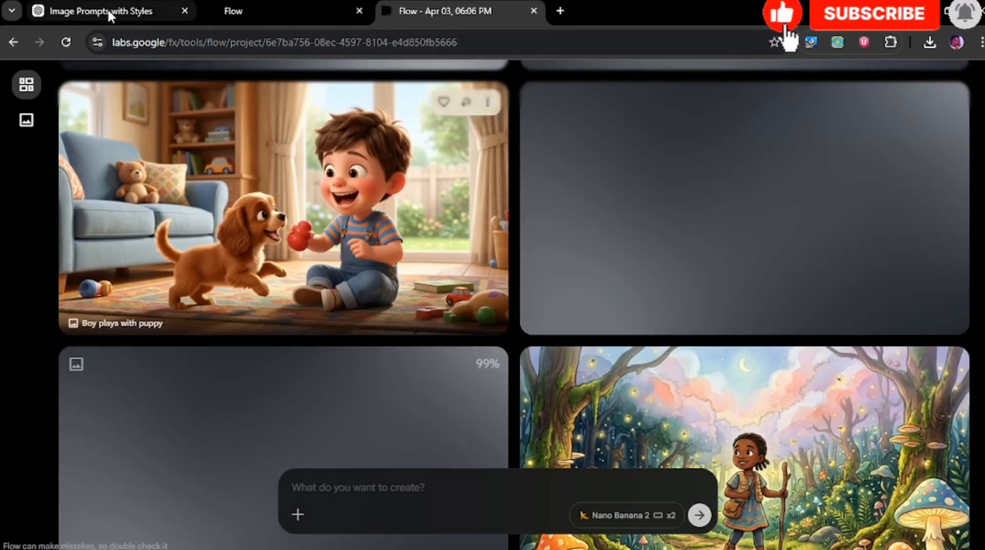
left_click(109, 16)
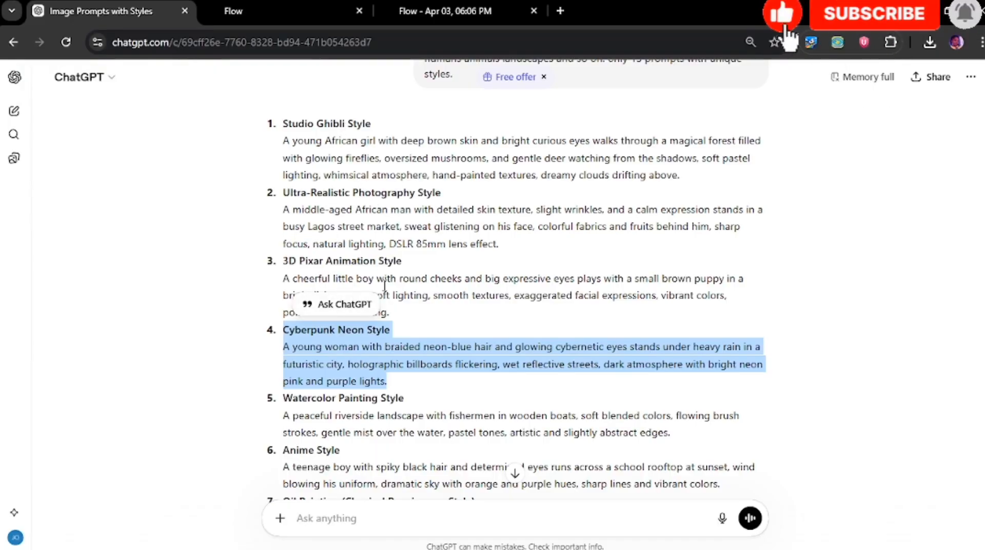
left_click(429, 10)
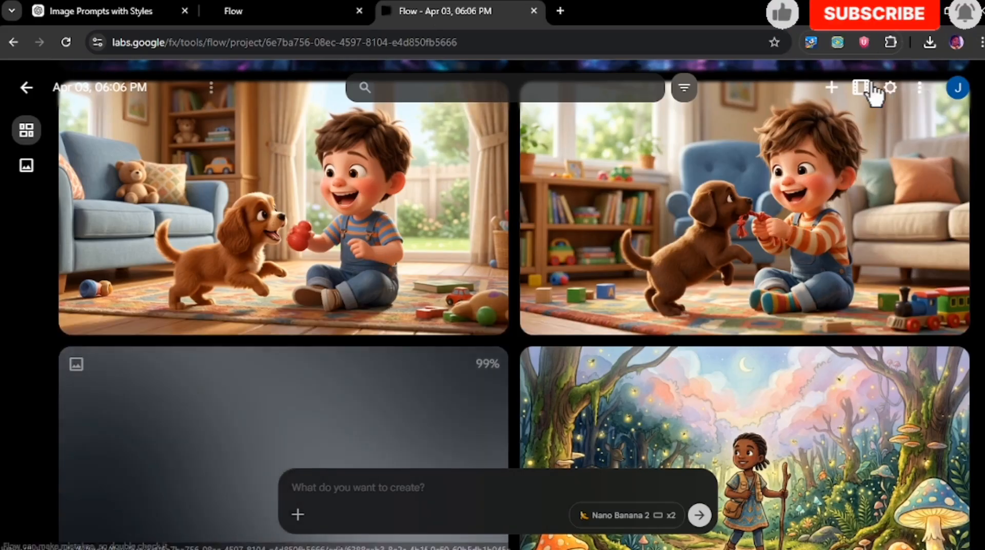
Download the image of the boy with the dark brown puppy at 1K original size.
scroll(972, 231, "up", 1)
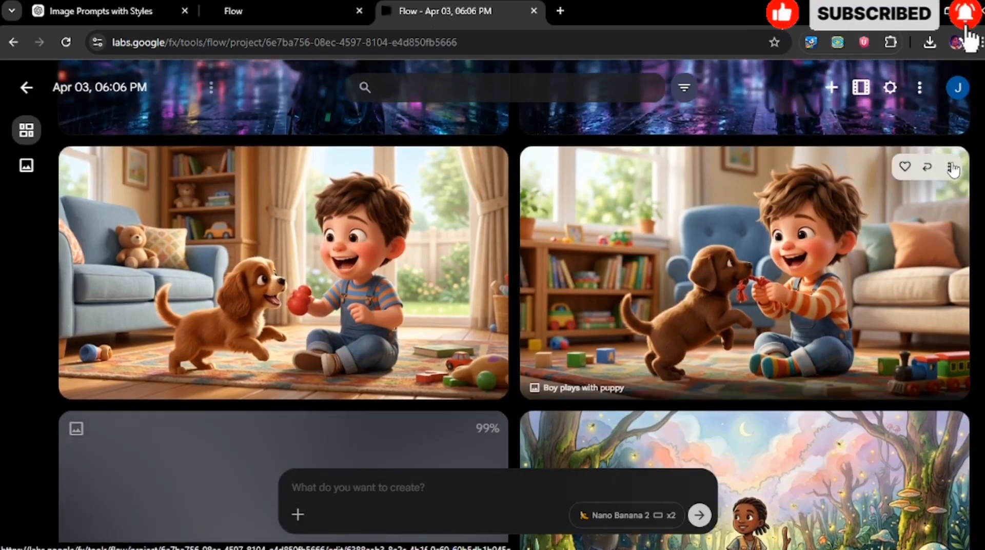
left_click(950, 167)
mouse_move(933, 290)
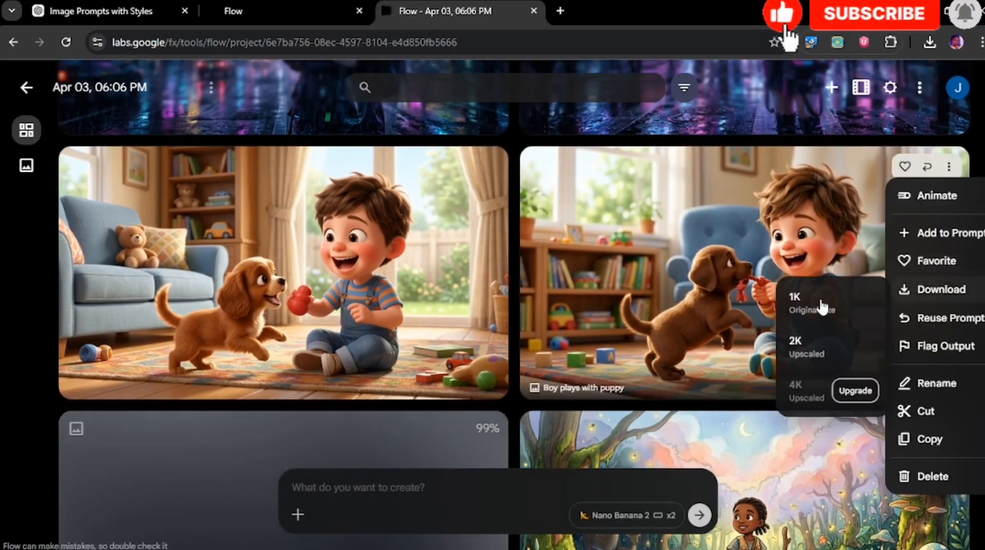
left_click(819, 306)
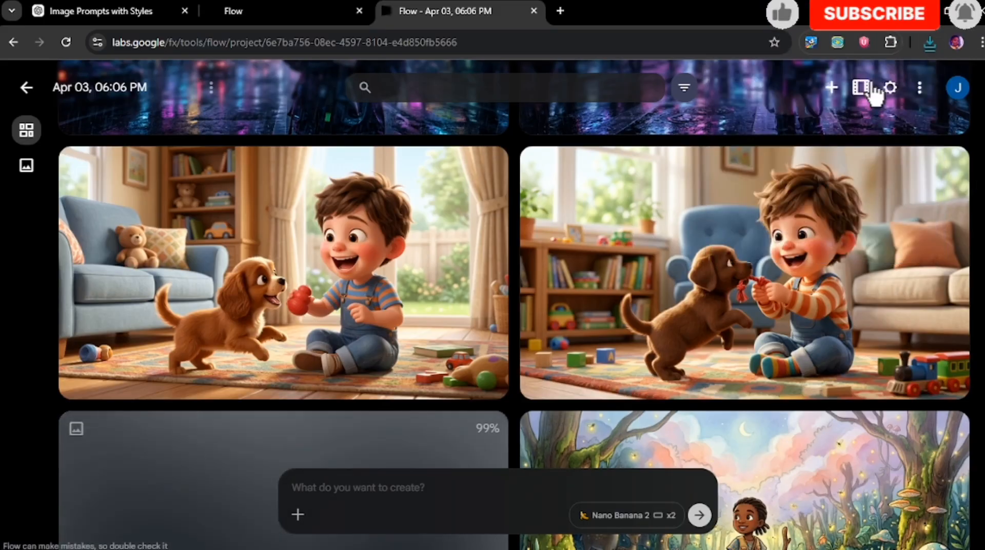
Look over the generated images, check the Cyberpunk Neon Style prompt in ChatGPT, and return to Flow.
scroll(492, 308, "down", 2)
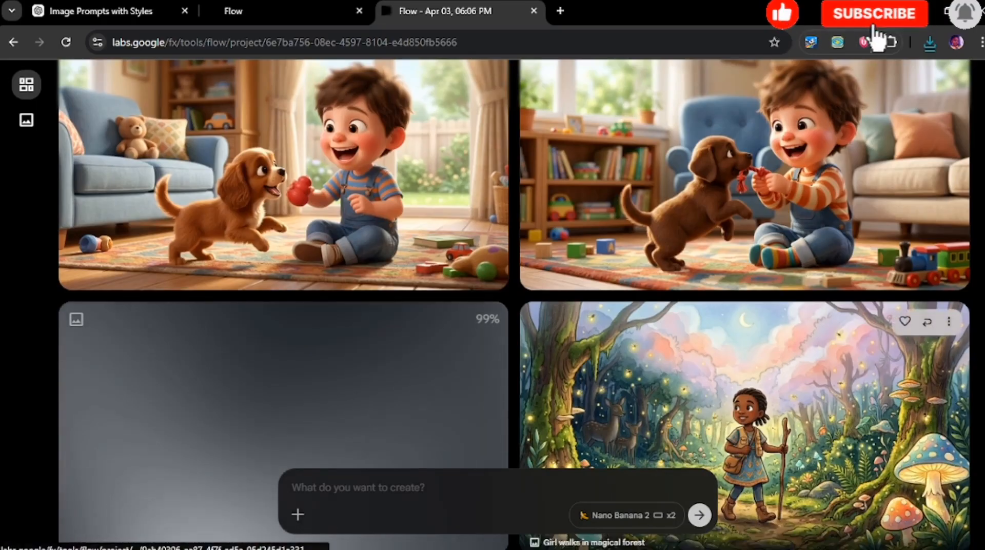
scroll(681, 368, "up", 4)
scroll(514, 304, "up", 2)
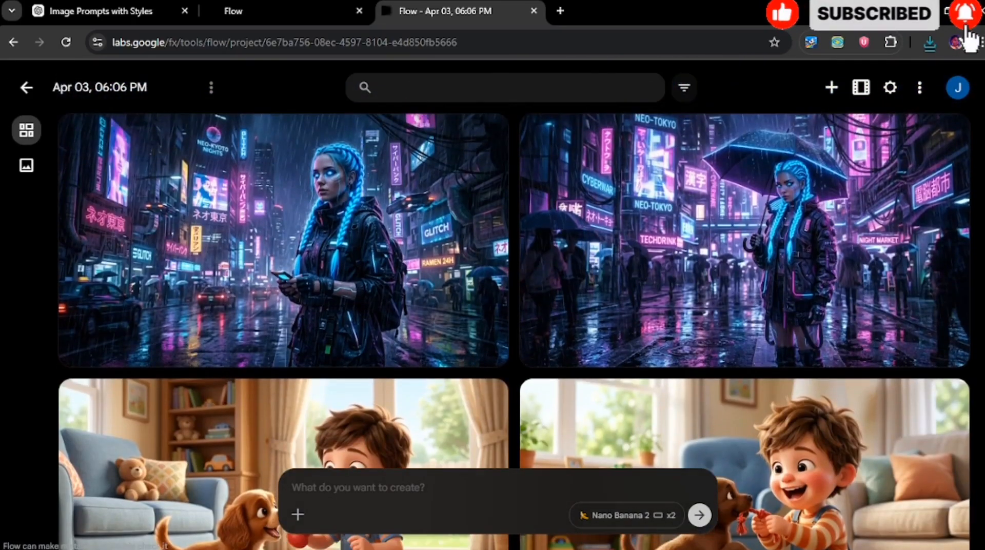
left_click(126, 10)
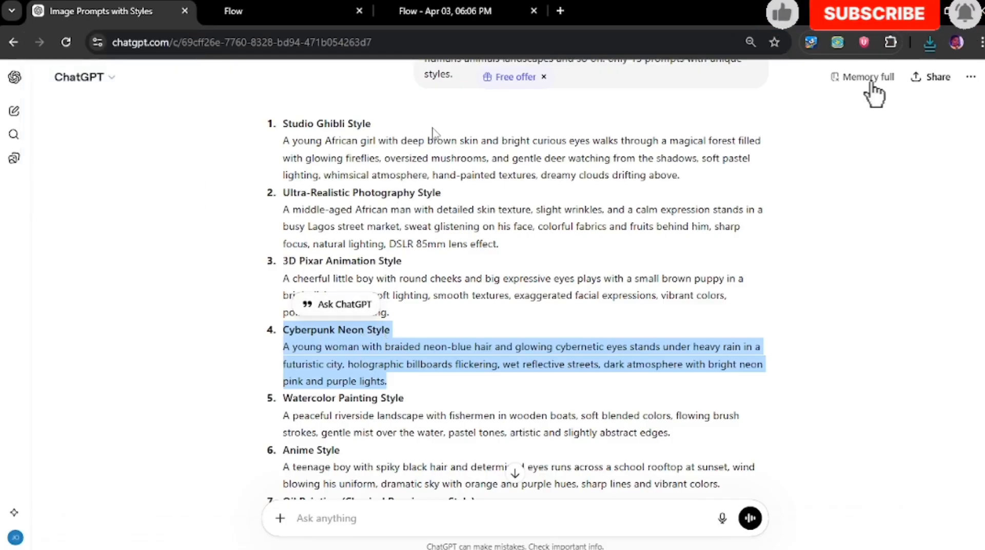
left_click(440, 11)
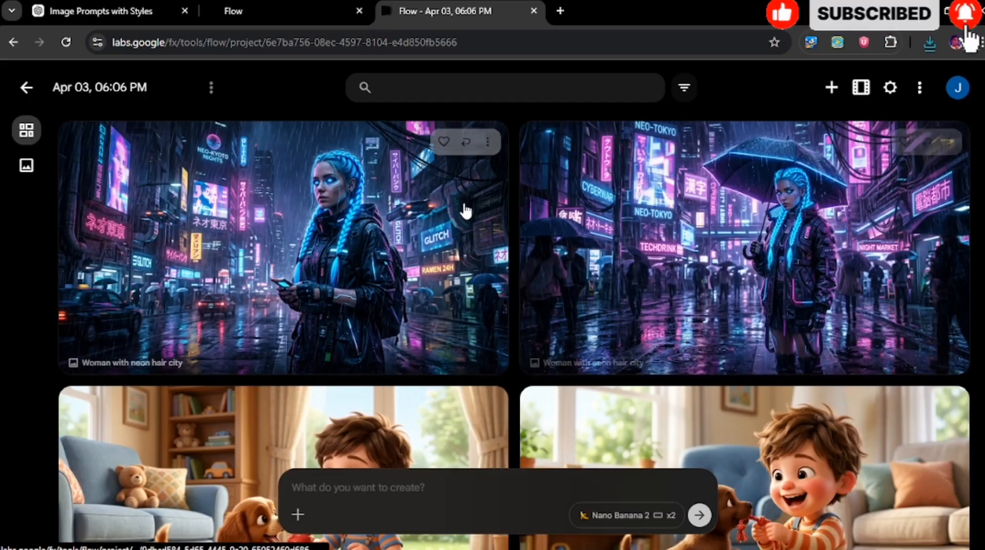
Download both cyberpunk images of the woman with neon-blue braids at 1K original size.
left_click(485, 149)
mouse_move(480, 277)
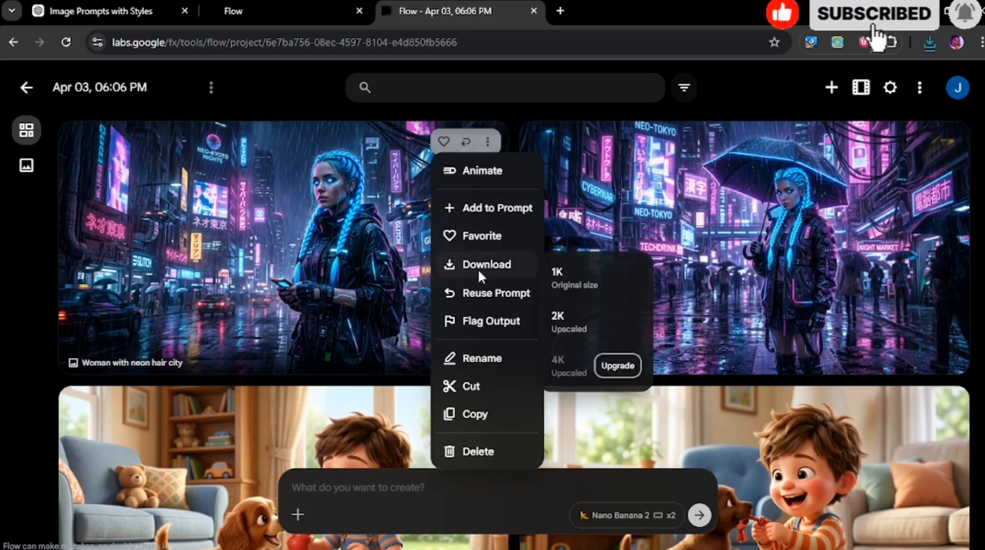
left_click(574, 281)
left_click(949, 143)
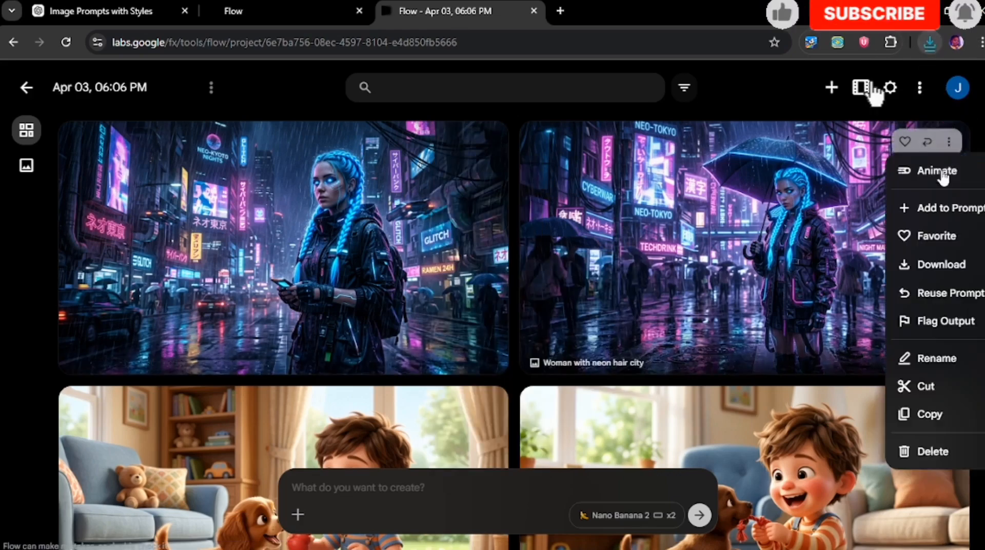
mouse_move(913, 265)
left_click(836, 284)
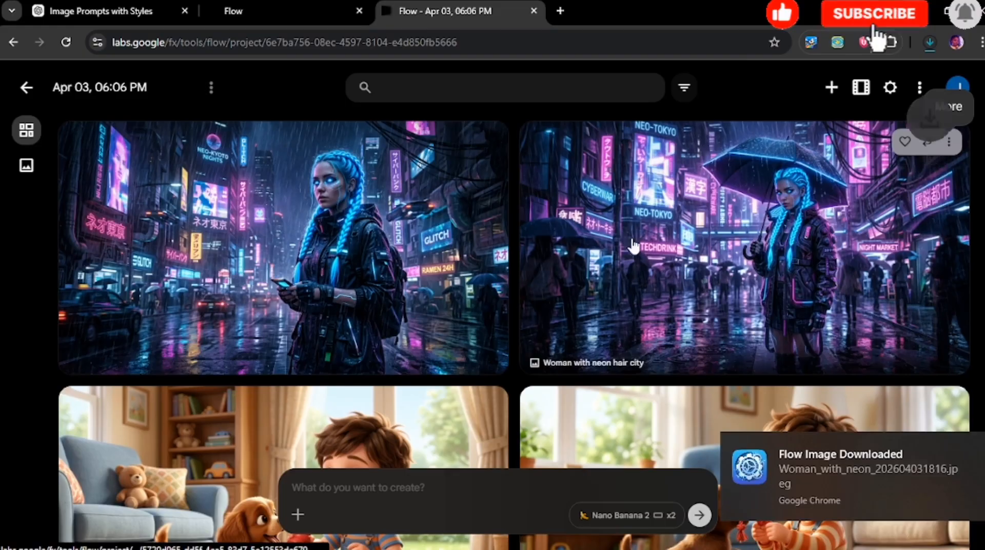
Switch to ChatGPT and copy the Watercolor Painting Style prompt together with its heading.
left_click(131, 13)
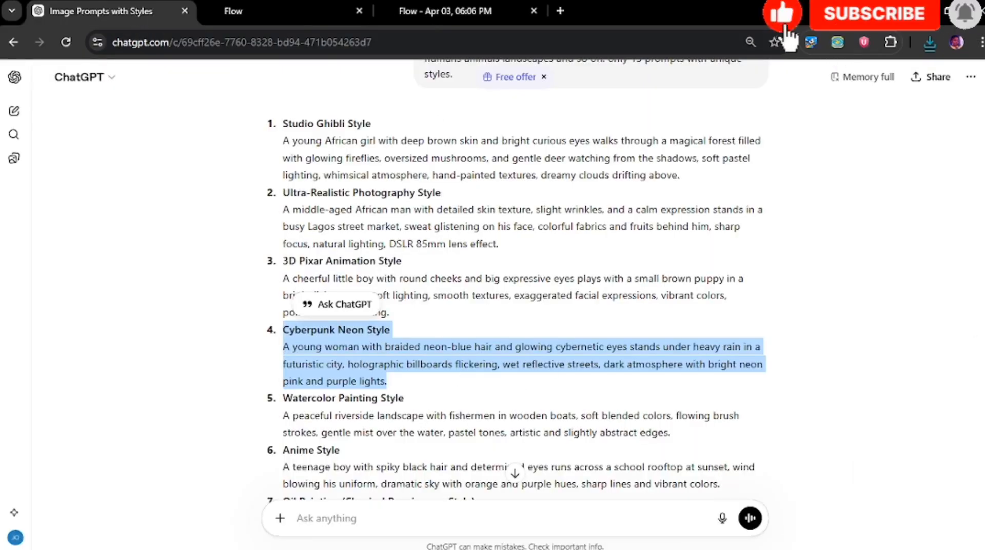
scroll(513, 282, "down", 3)
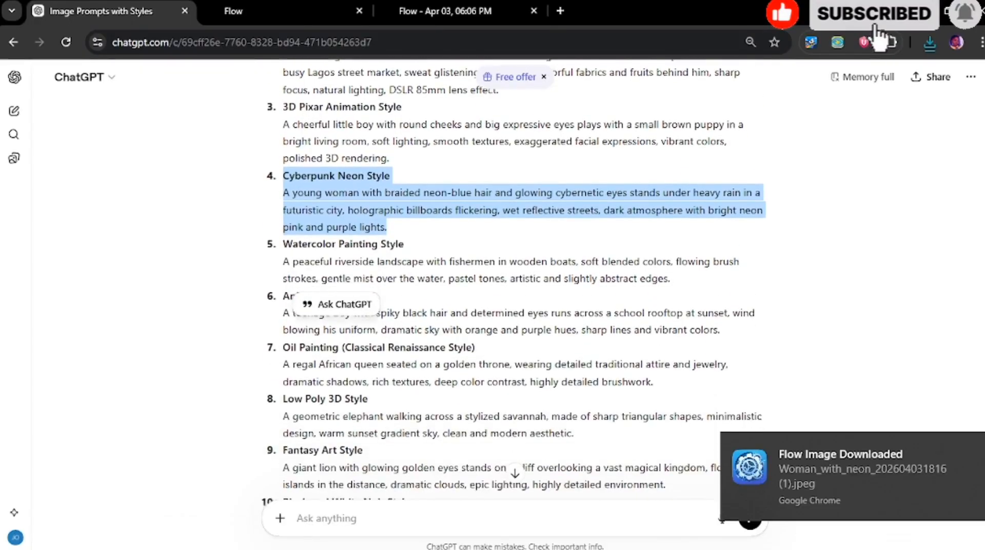
left_click_drag(284, 226, 655, 280)
key("ctrl+c")
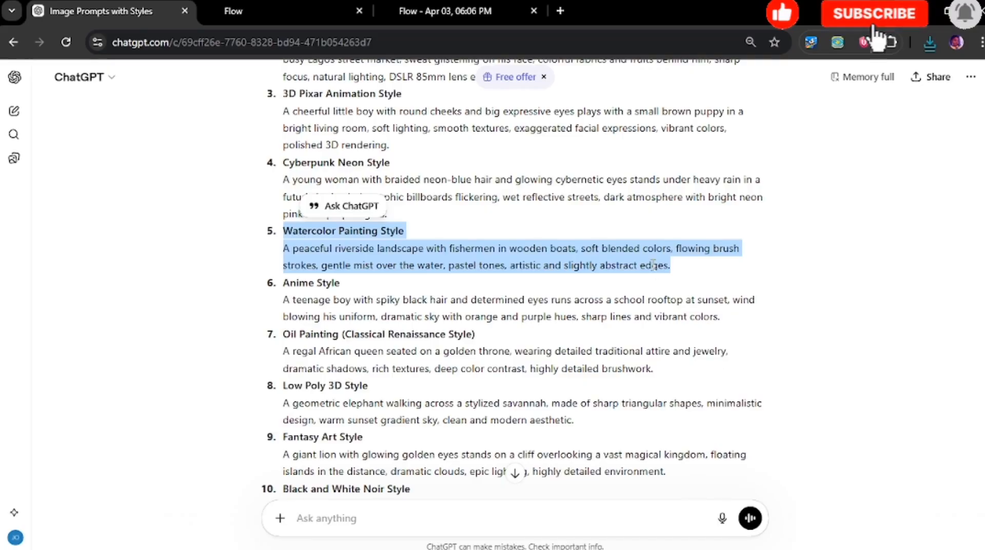
Copy the selected Watercolor Painting Style prompt, switch to the Flow project, and generate images from it with Nano Banana 2.
right_click(653, 265)
left_click(672, 284)
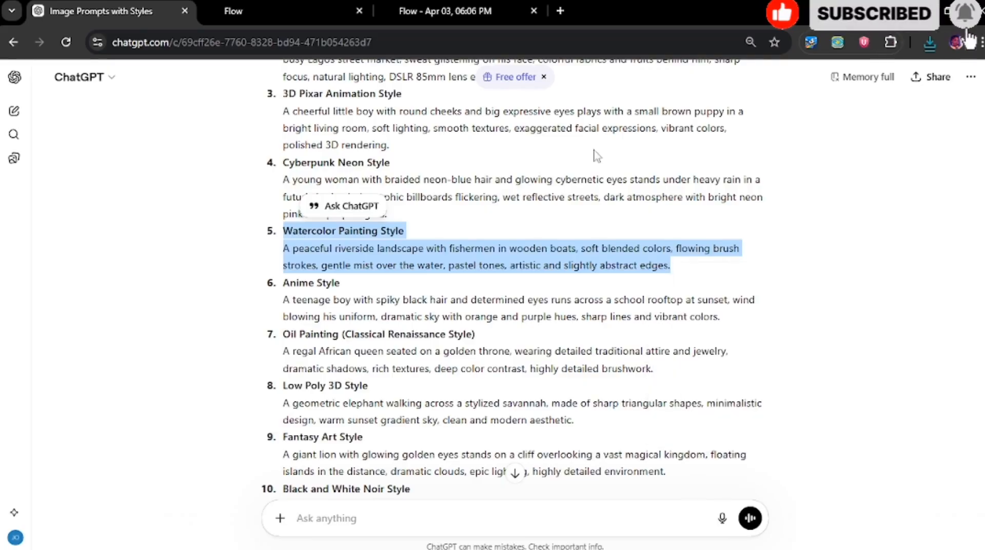
left_click(451, 11)
right_click(412, 487)
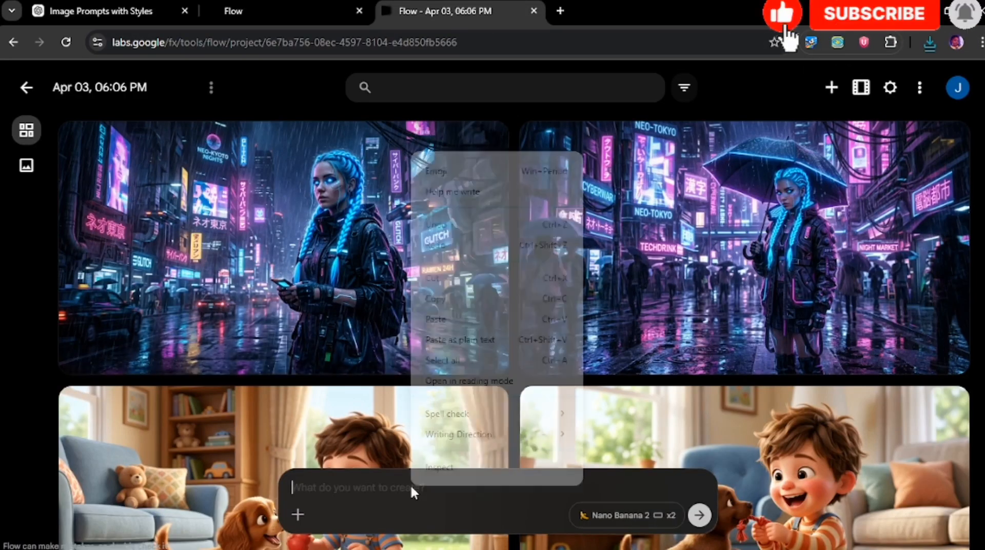
left_click(435, 319)
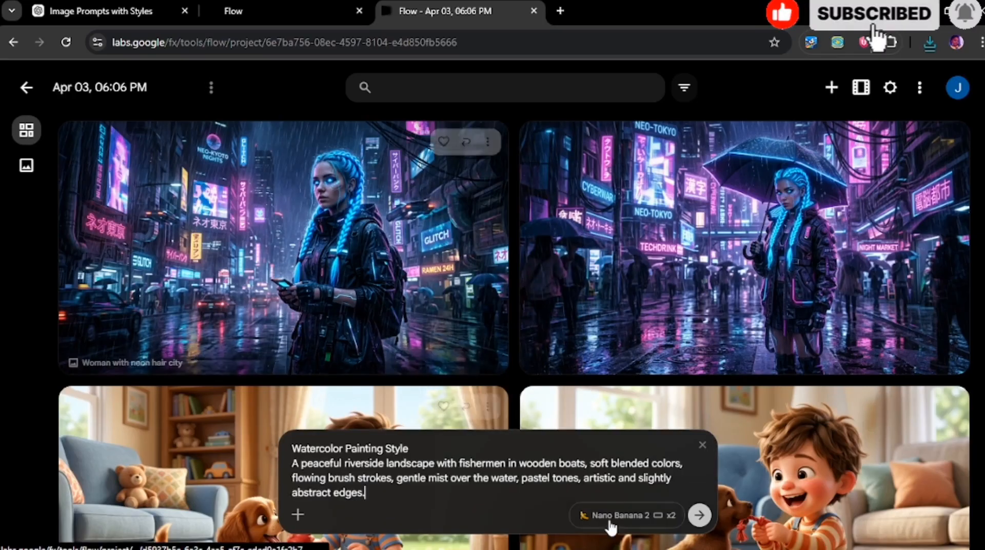
left_click(698, 515)
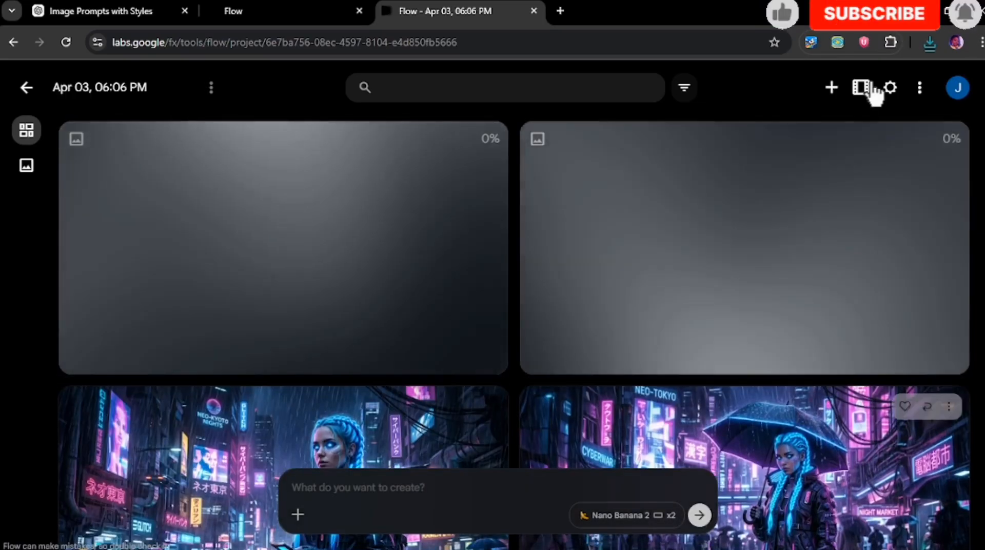
Look over the project's images, and in ChatGPT copy the Ultra-Realistic Photography Style prompt together with its heading.
scroll(513, 308, "down", 8)
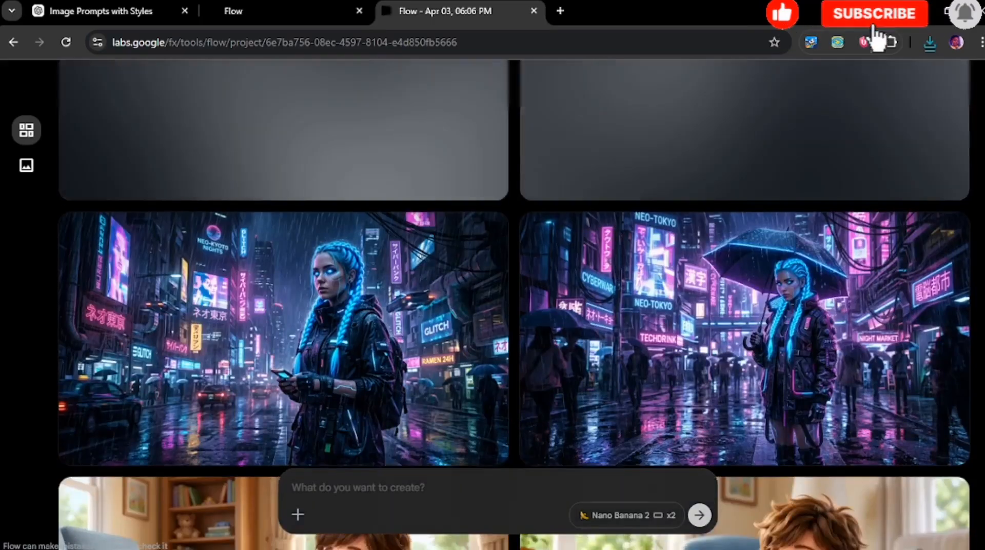
scroll(513, 307, "down", 6)
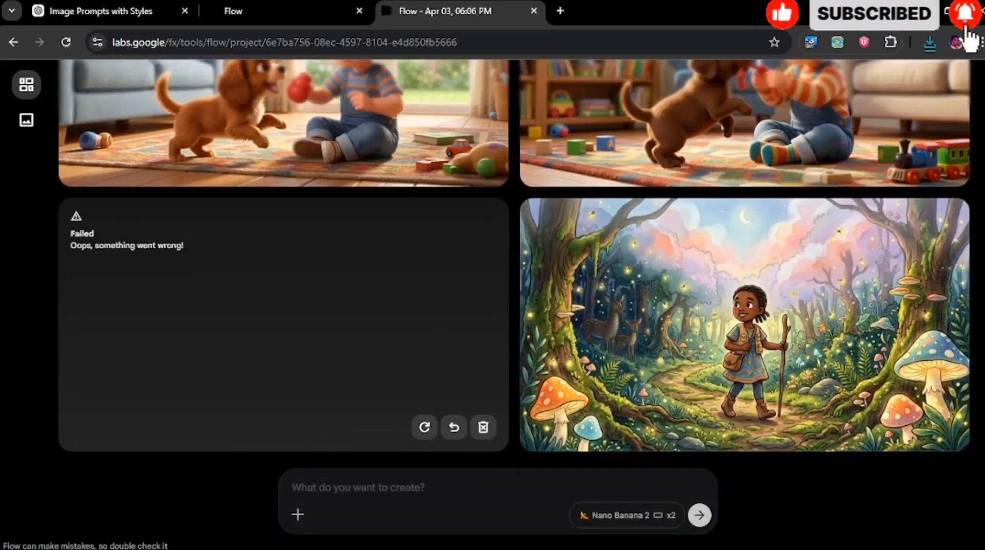
left_click_drag(981, 406, 980, 90)
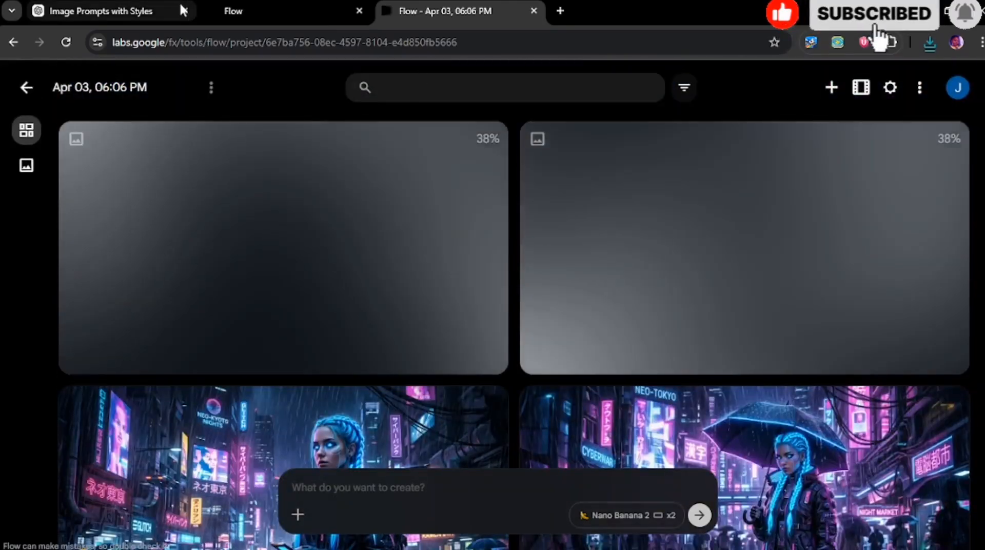
left_click(131, 11)
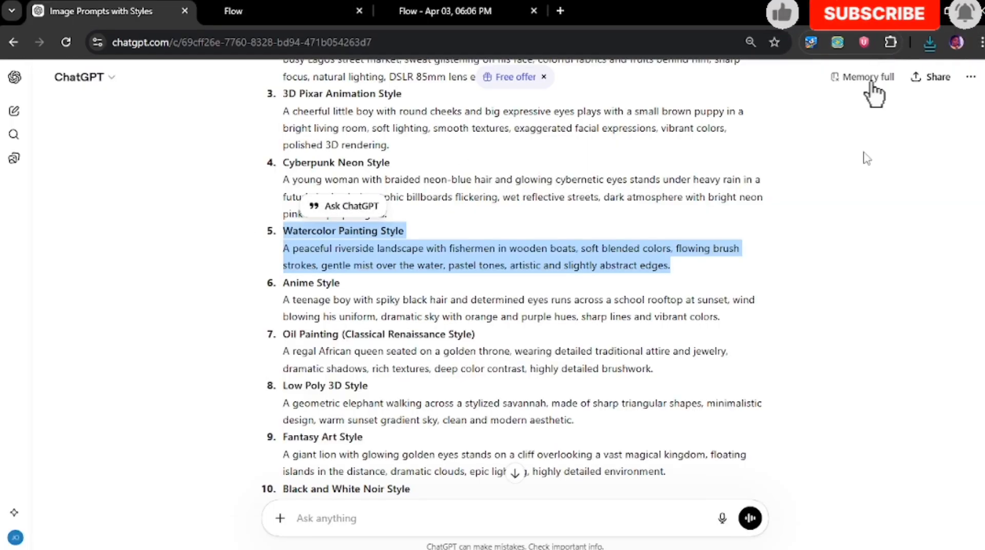
scroll(646, 146, "up", 2)
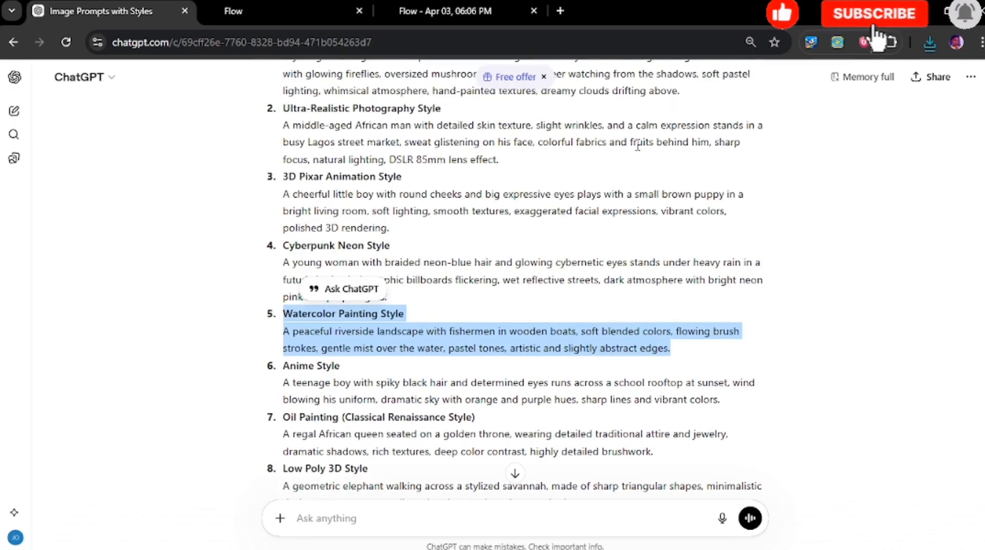
right_click(290, 119)
left_click(336, 136)
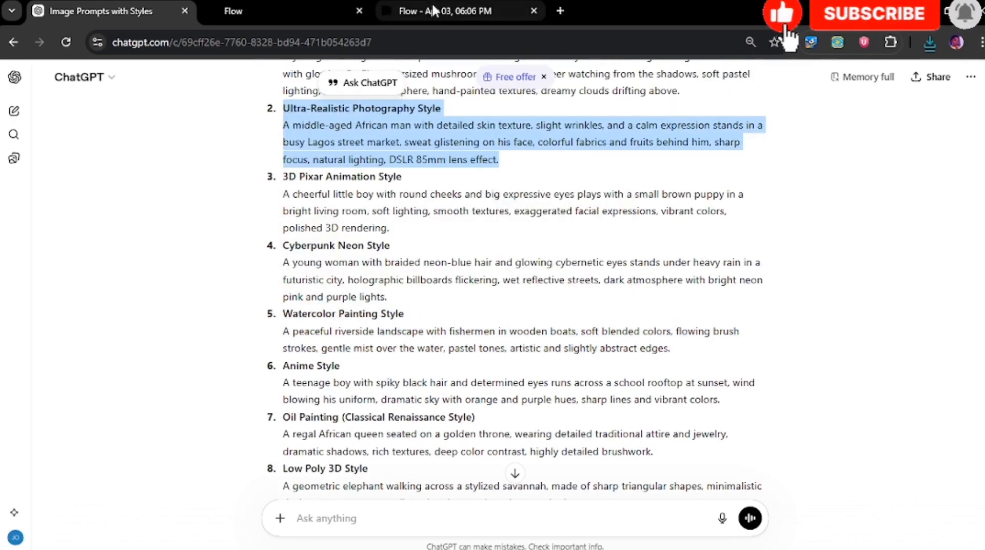
Switch to the Flow project and generate images from the copied Ultra-Realistic Photography Style prompt with Nano Banana 2.
left_click(429, 8)
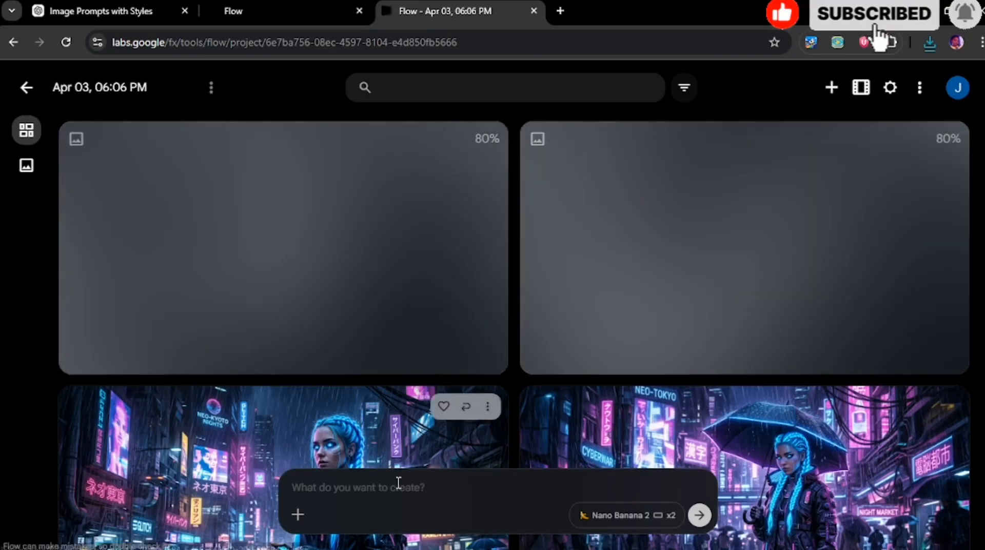
right_click(397, 482)
left_click(437, 316)
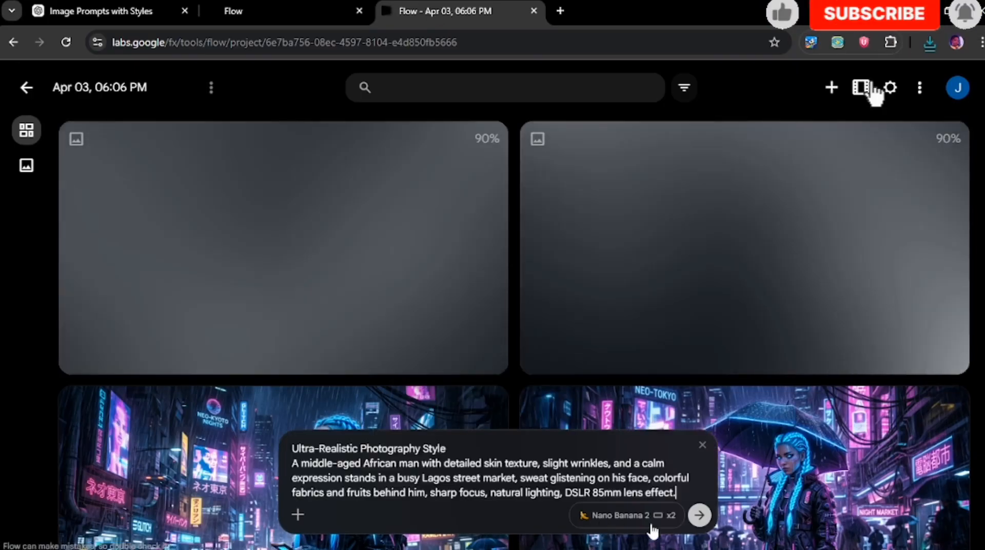
left_click(701, 516)
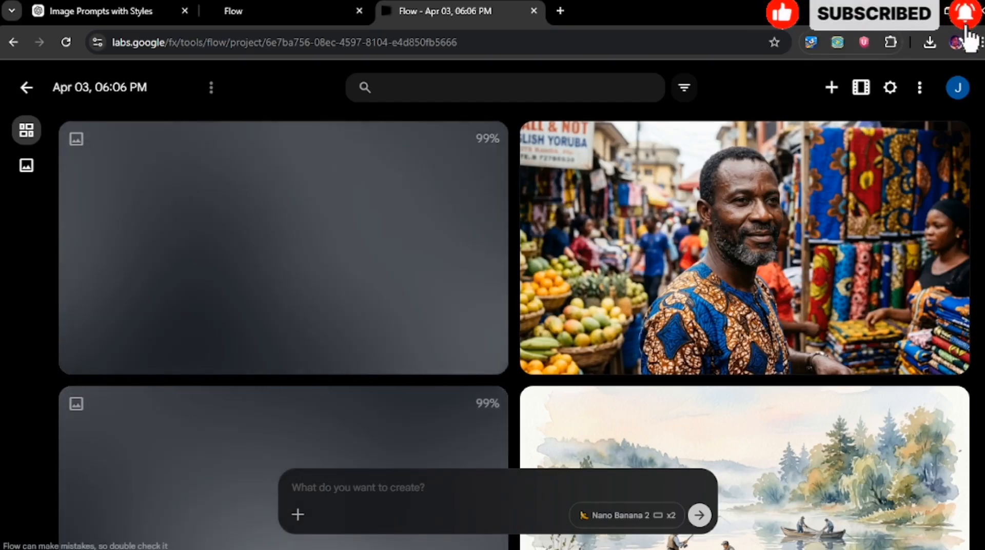
scroll(862, 287, "down", 2)
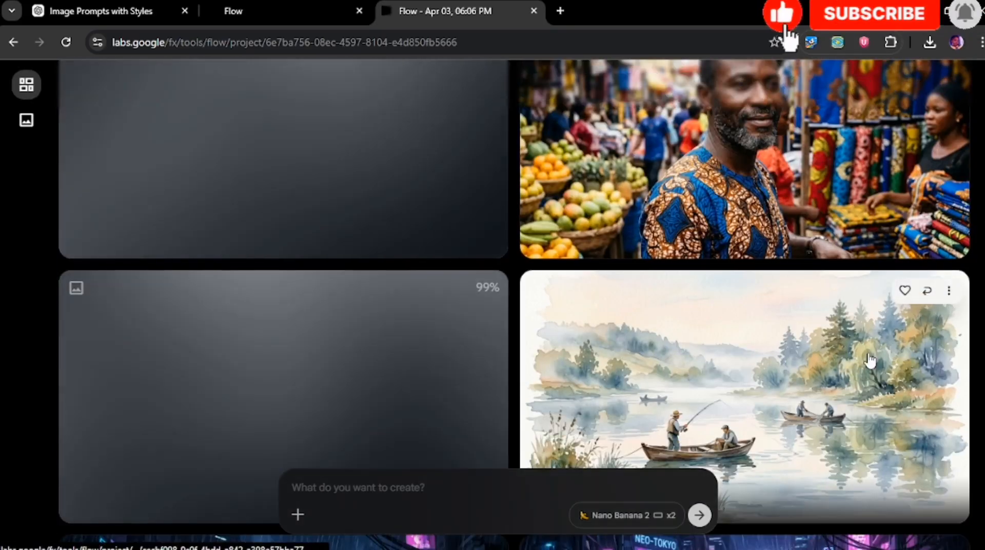
left_click(949, 290)
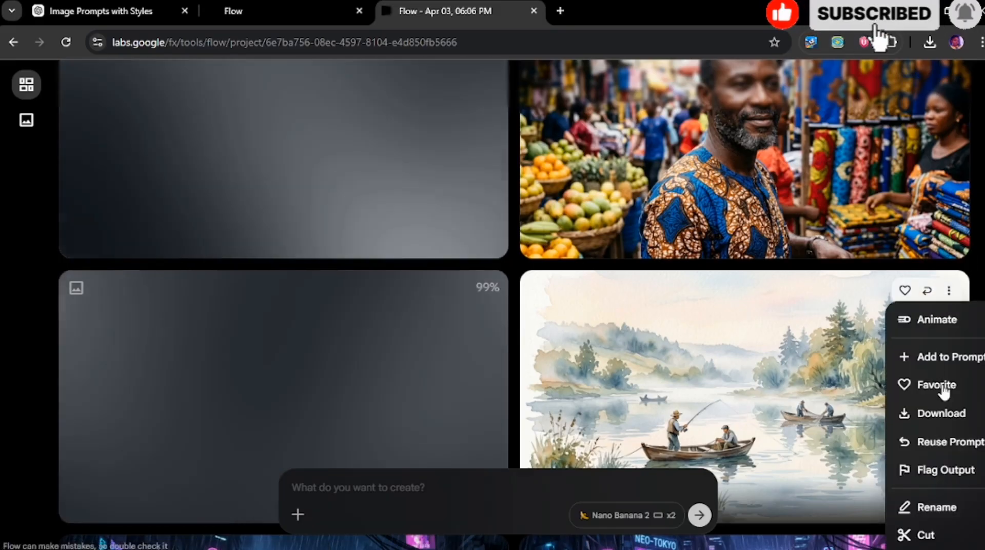
left_click(960, 249)
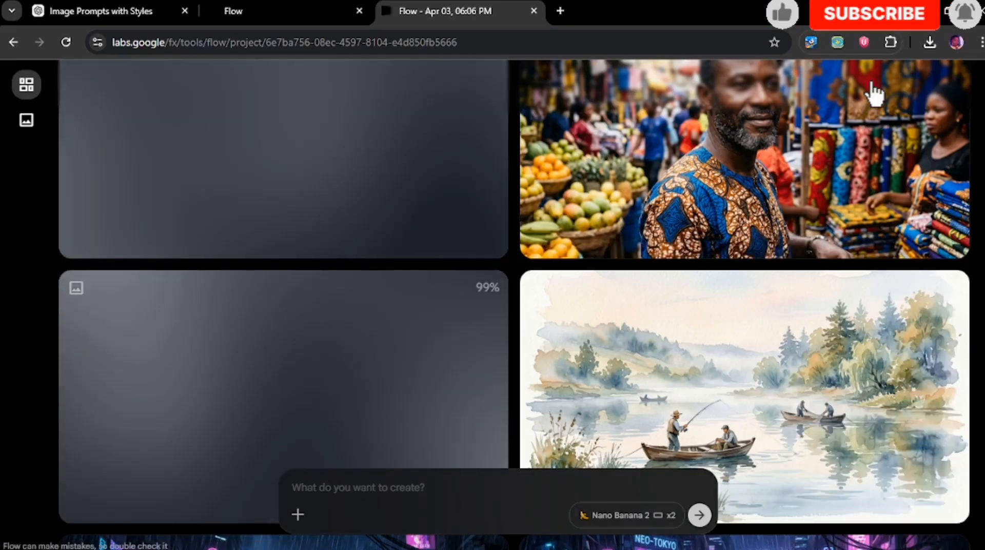
scroll(455, 105, "up", 2)
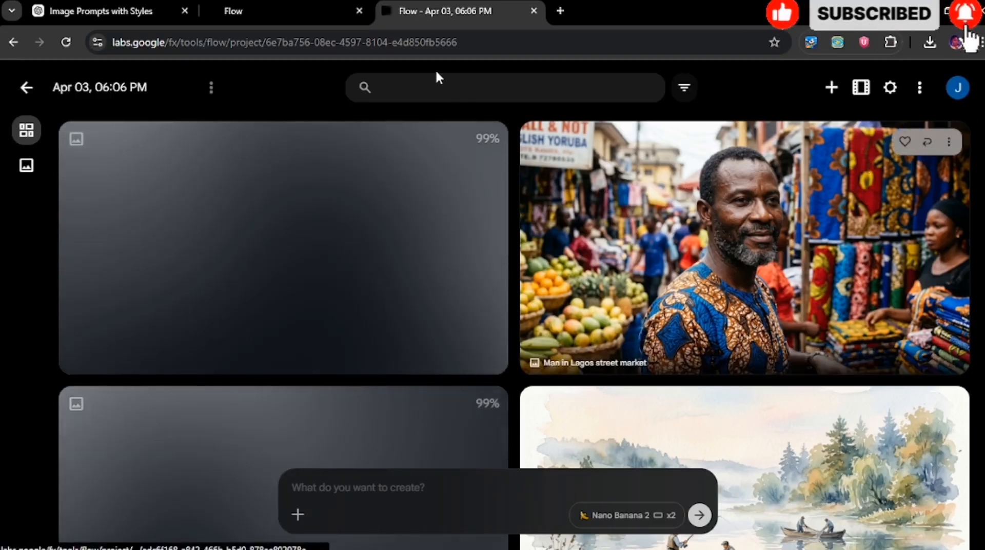
Switch to ChatGPT and copy the Anime Style prompt together with its heading.
left_click(152, 10)
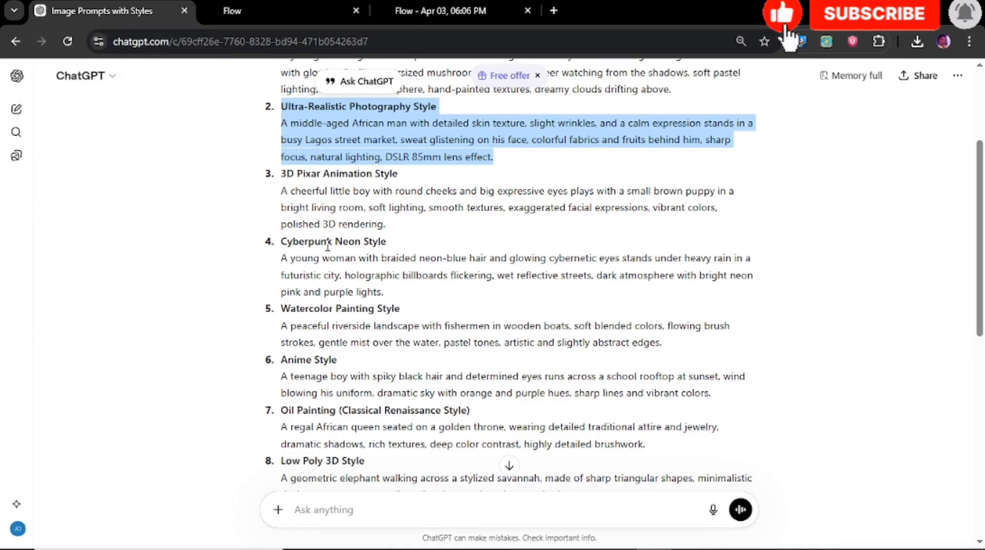
left_click_drag(282, 363, 351, 397)
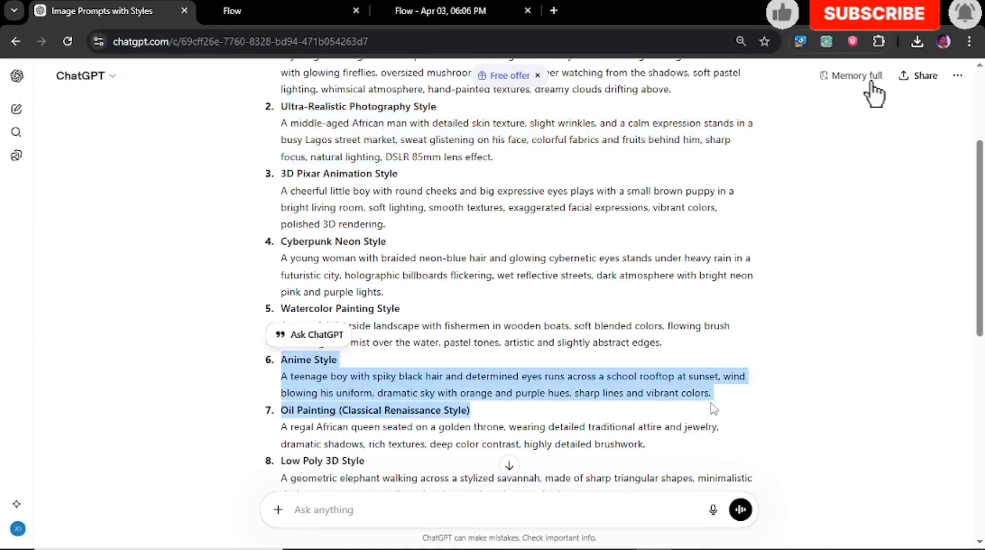
left_click(366, 388)
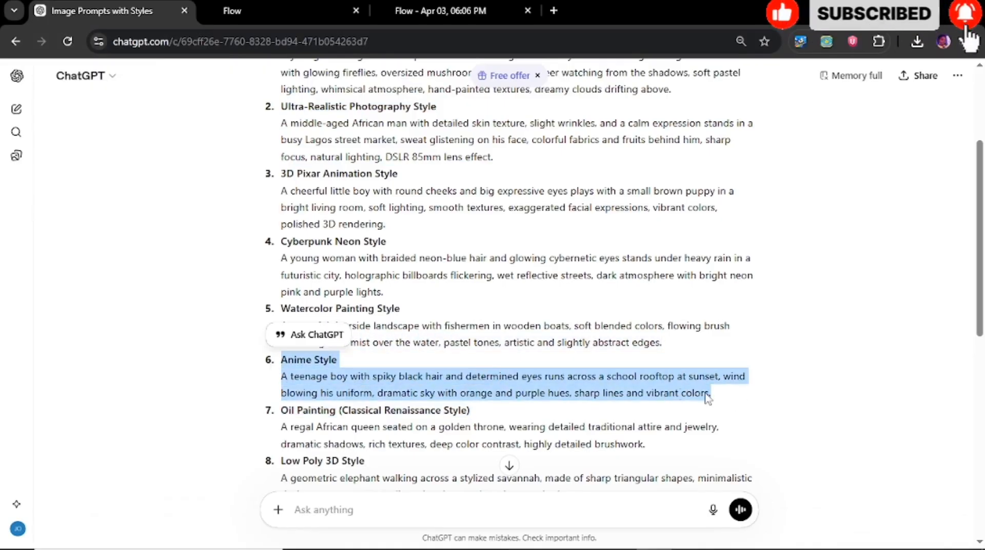
right_click(347, 396)
left_click(571, 249)
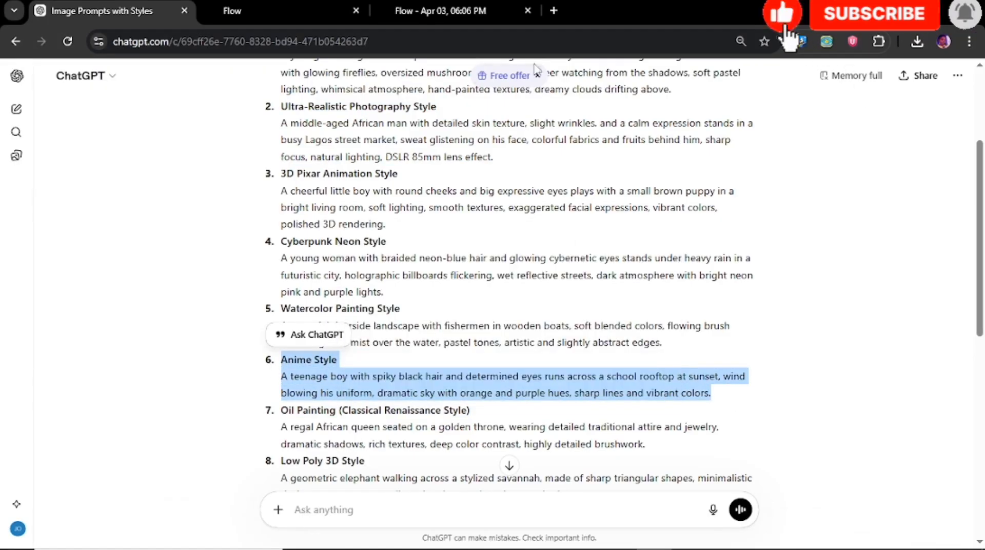
Switch to the Flow project and paste the Anime Style prompt into the creation prompt.
left_click(491, 13)
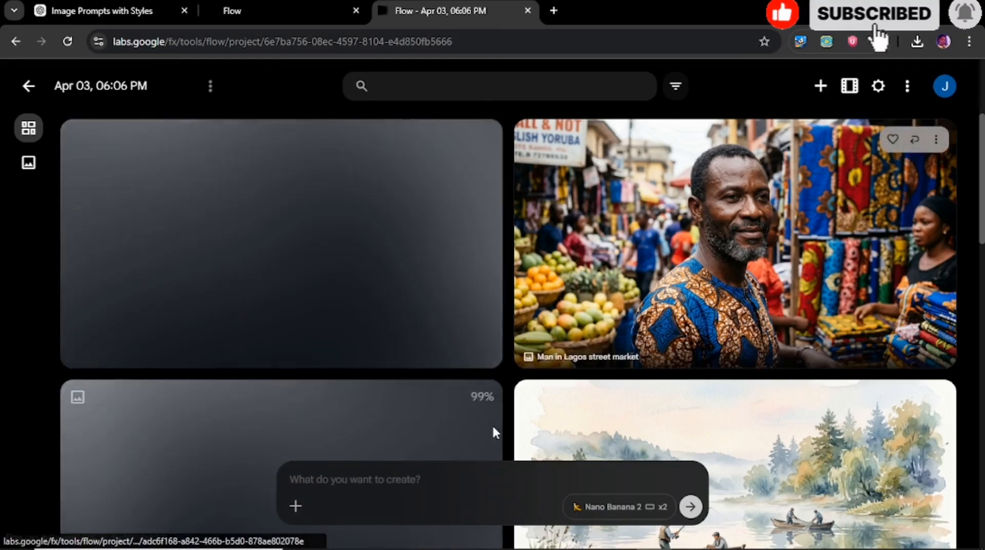
right_click(462, 479)
left_click(492, 336)
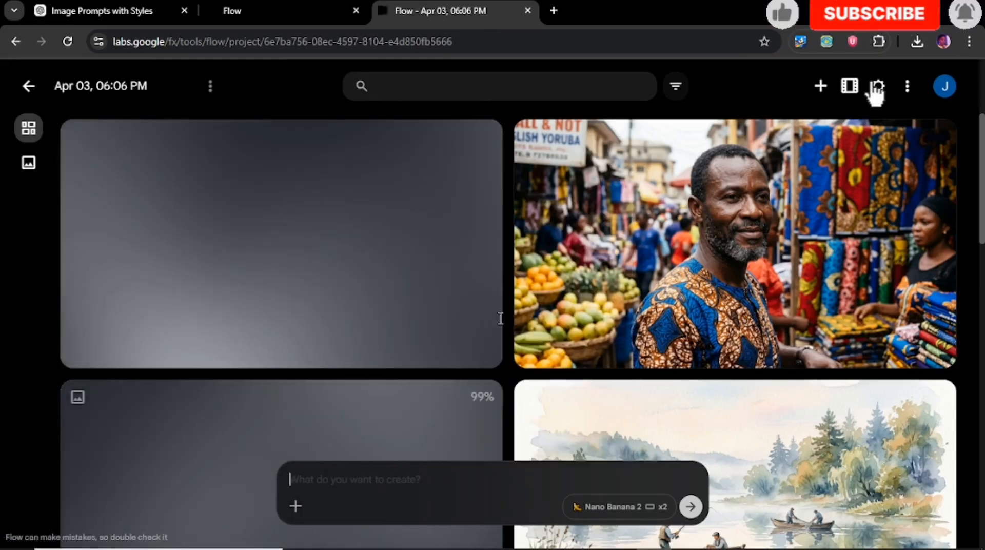
scroll(780, 283, "down", 4)
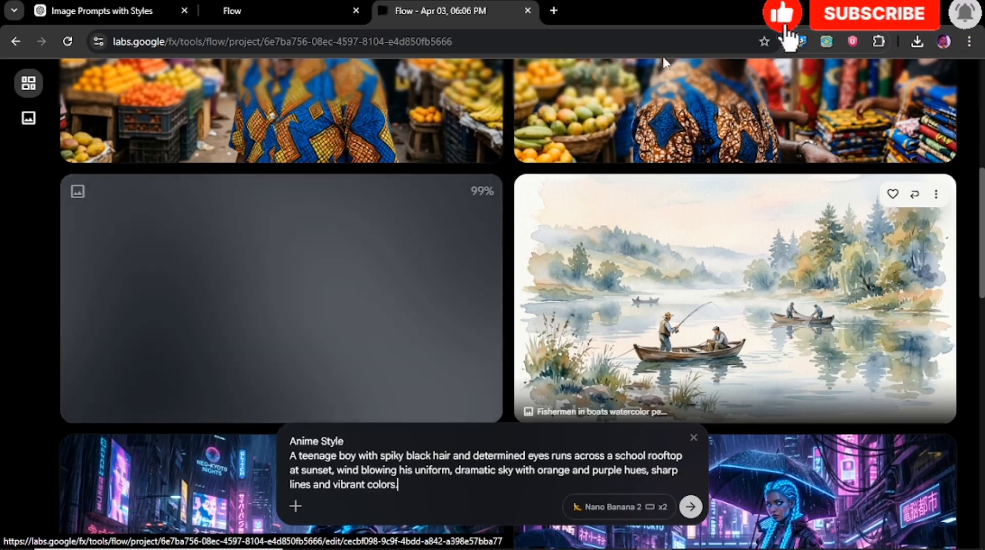
Switch to ChatGPT and copy the Oil Painting (Classical Renaissance Style) prompt together with its heading.
left_click(64, 10)
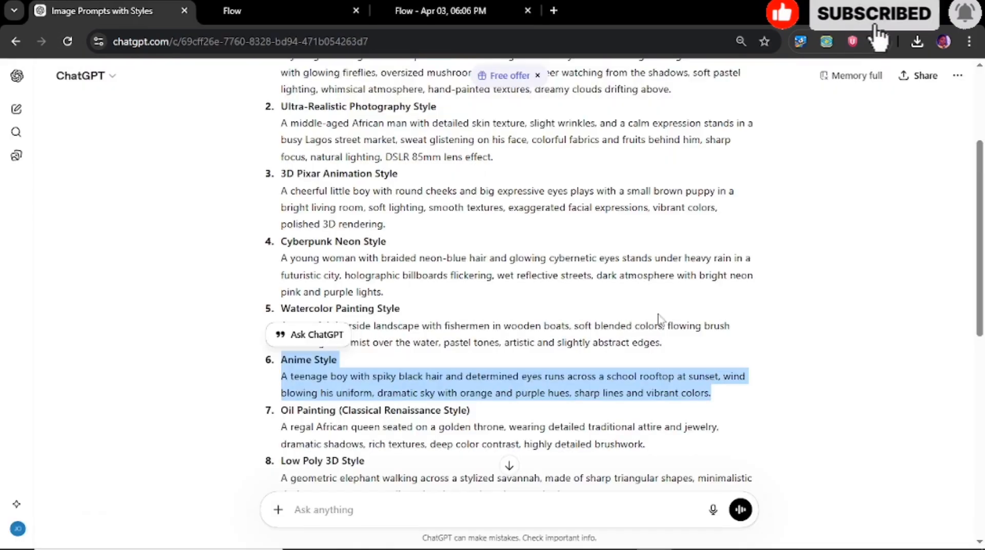
scroll(979, 329, "down", 2)
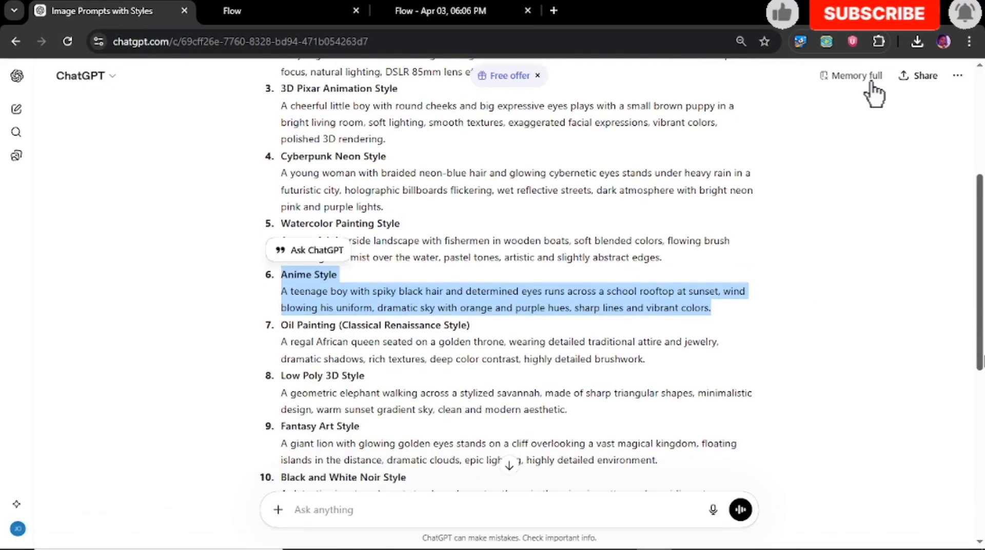
mouse_move(281, 328)
left_mouse_down()
mouse_move(325, 338)
mouse_move(428, 335)
left_mouse_up()
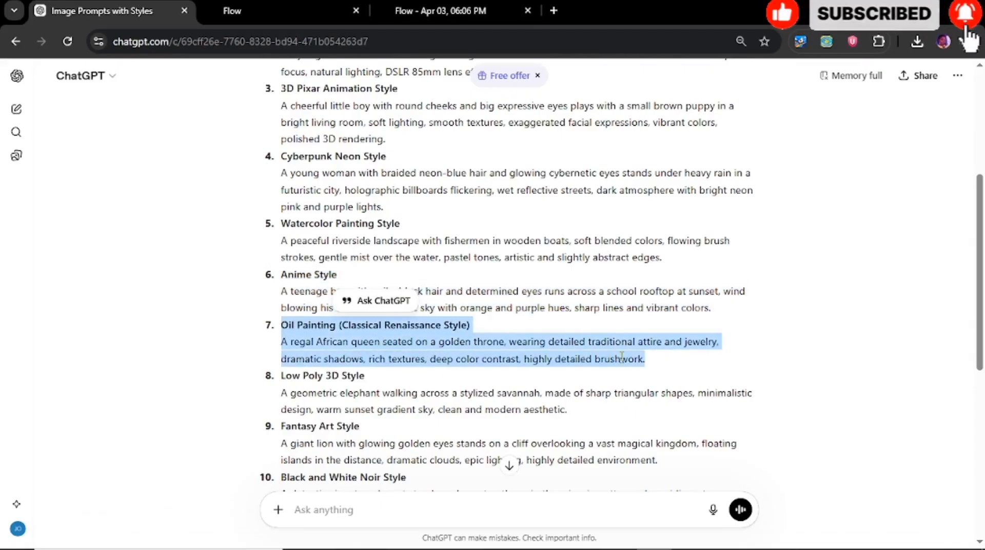
left_click(647, 377)
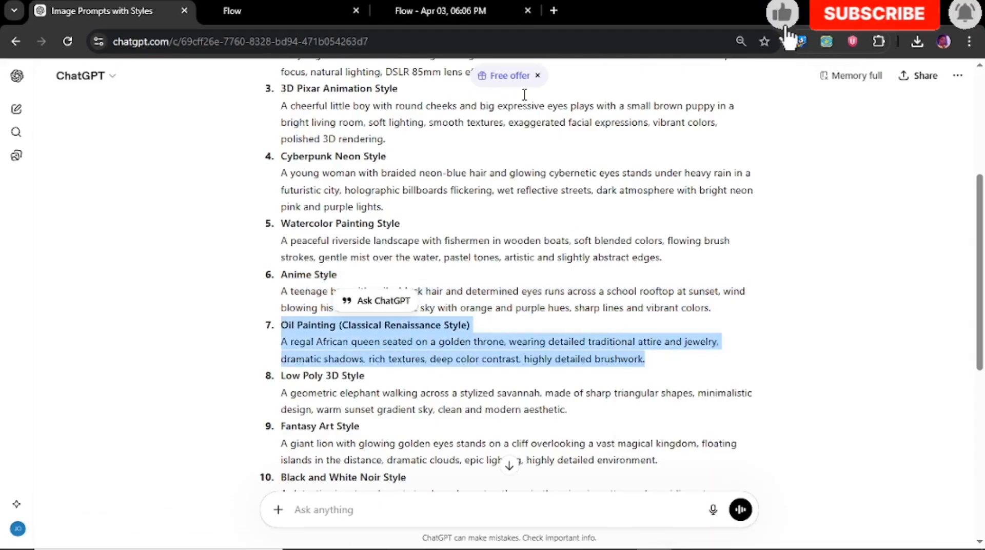
Return to Flow, generate images from the Anime Style prompt, and paste the Oil Painting (Classical Renaissance Style) prompt.
left_click(472, 6)
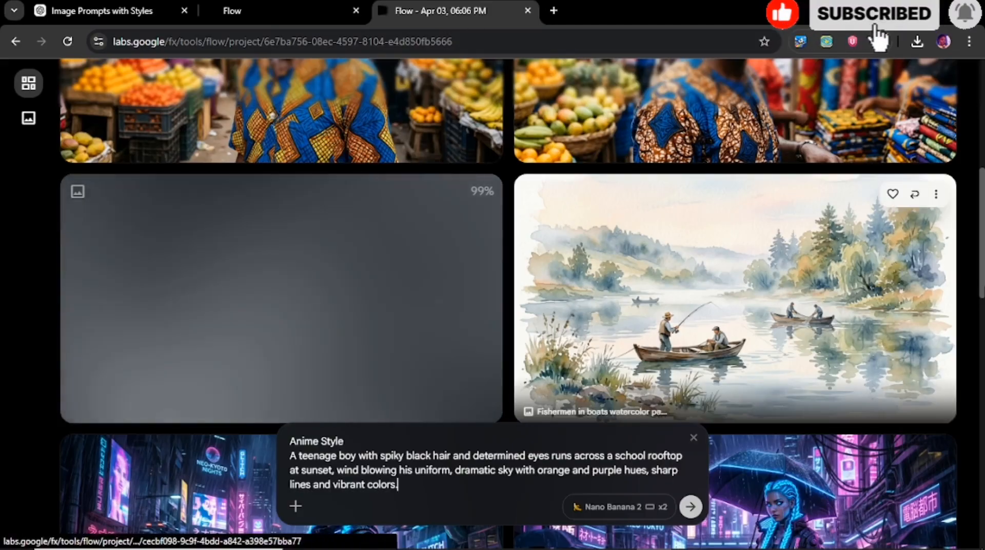
scroll(968, 149, "up", 4)
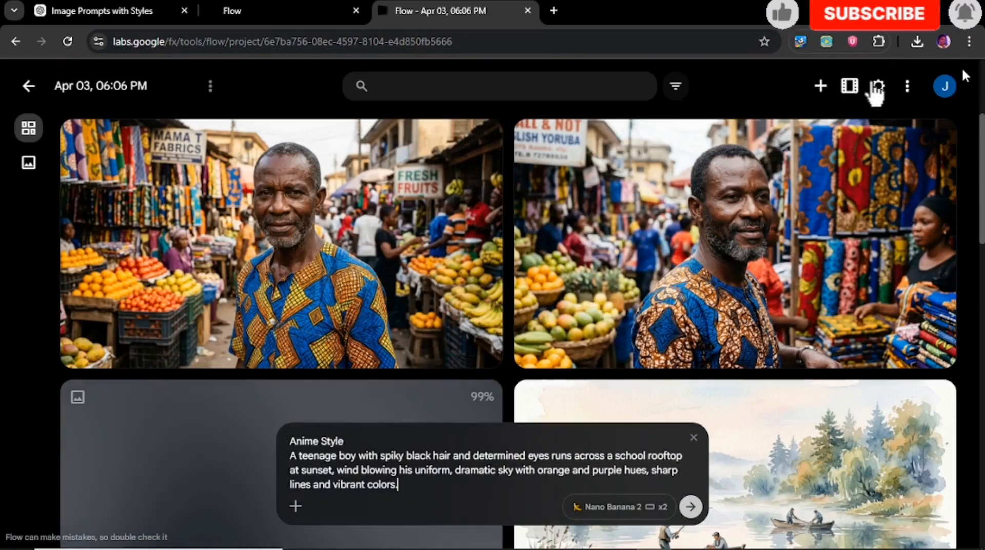
left_click(690, 507)
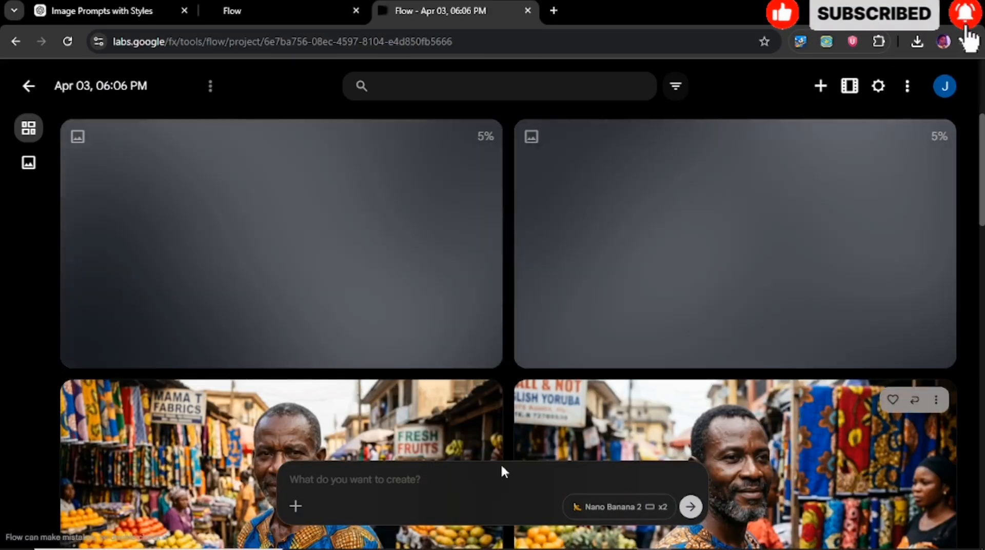
right_click(497, 471)
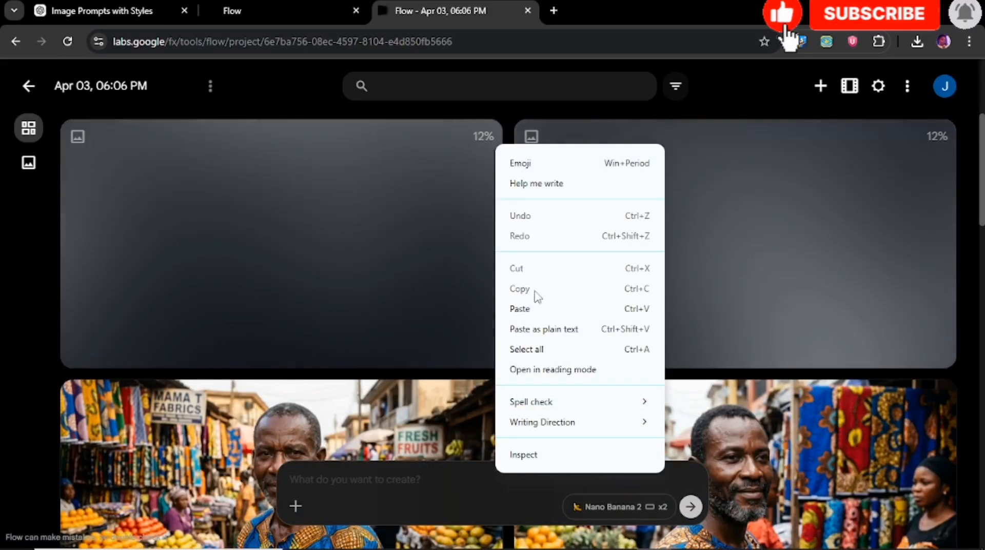
left_click(529, 309)
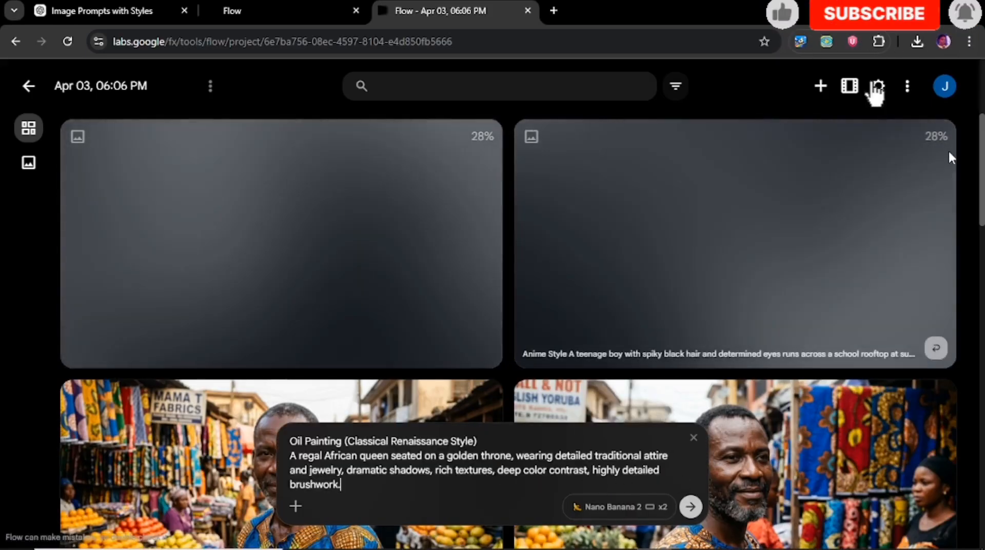
Add the watercolor image with the large tree and two fishing boats to the Oil Painting prompt as a reference.
scroll(982, 226, "down", 3)
scroll(983, 226, "down", 4)
scroll(983, 237, "down", 3)
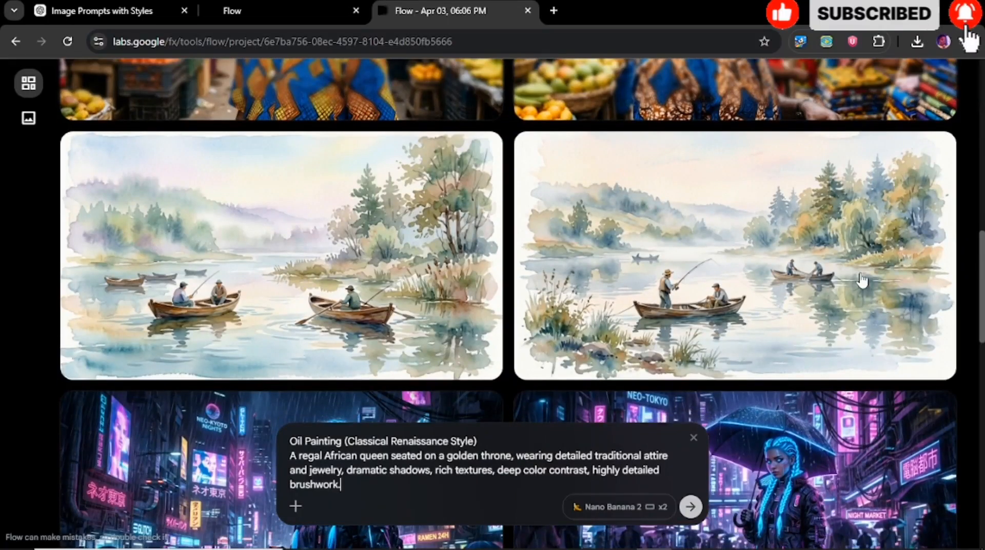
mouse_move(314, 280)
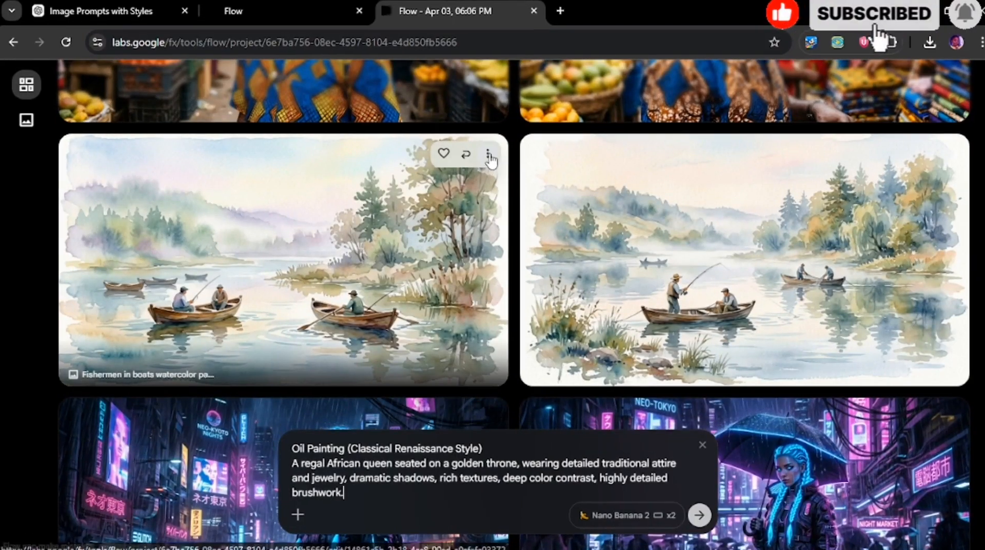
left_click(482, 151)
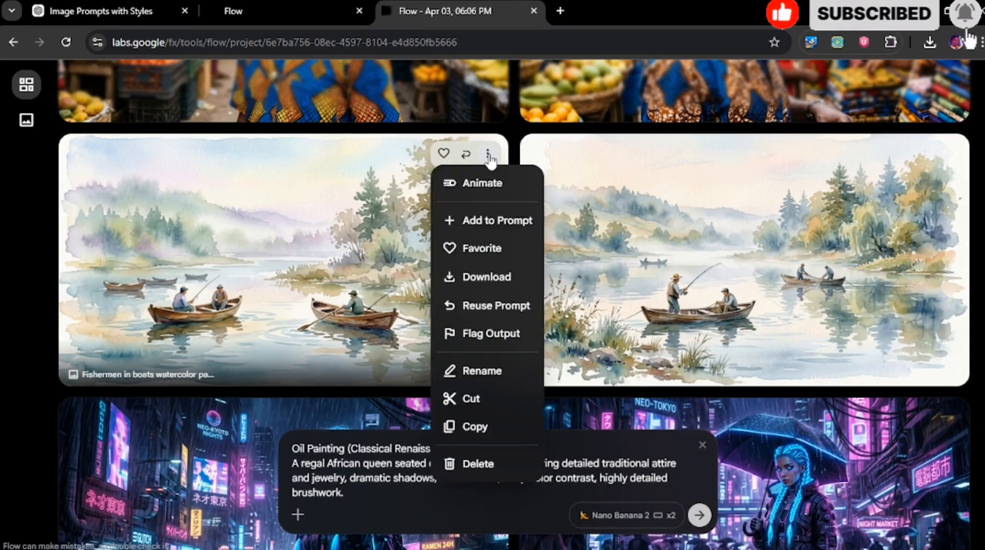
left_click(490, 220)
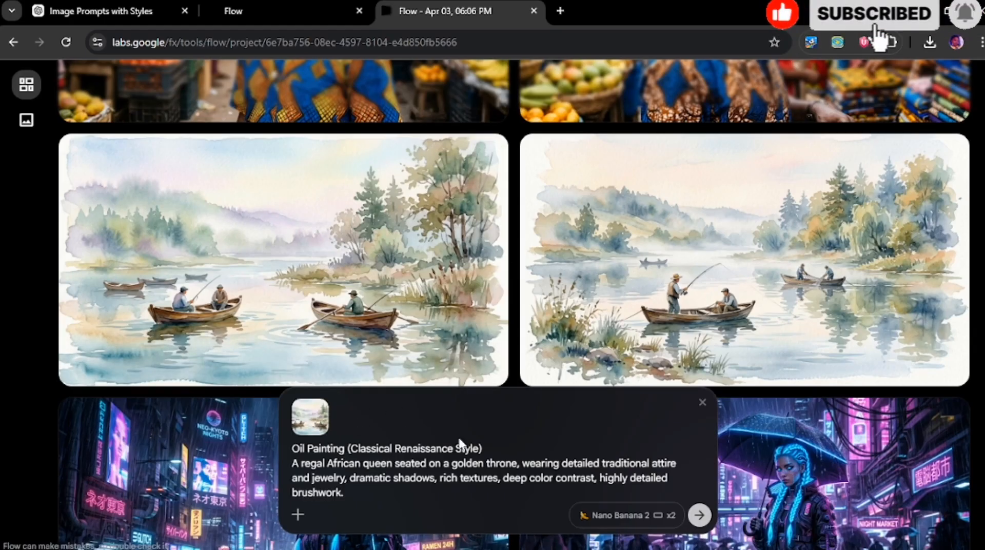
mouse_move(317, 419)
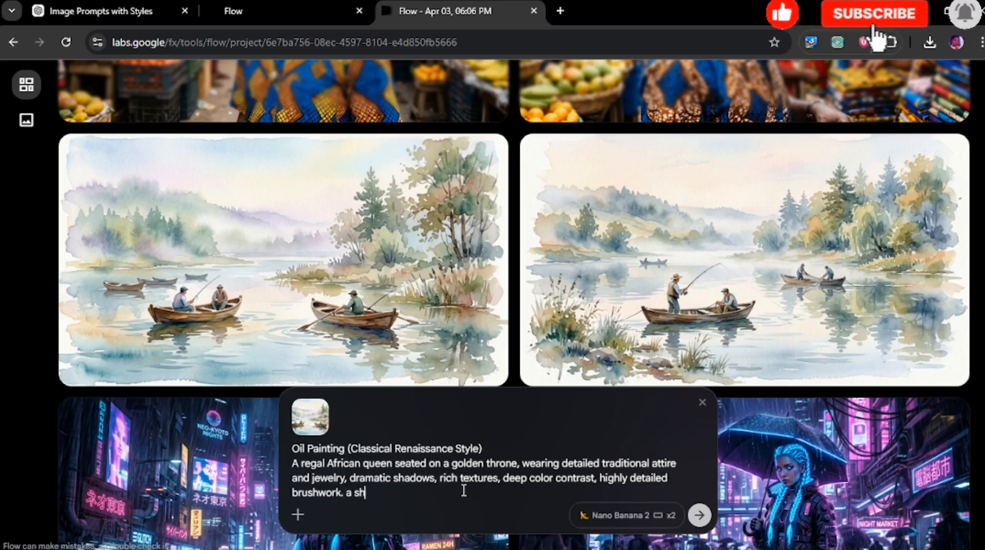
Append "a shark is vgisible in the water." to the Oil Painting prompt and generate the images.
type("ark is vgis")
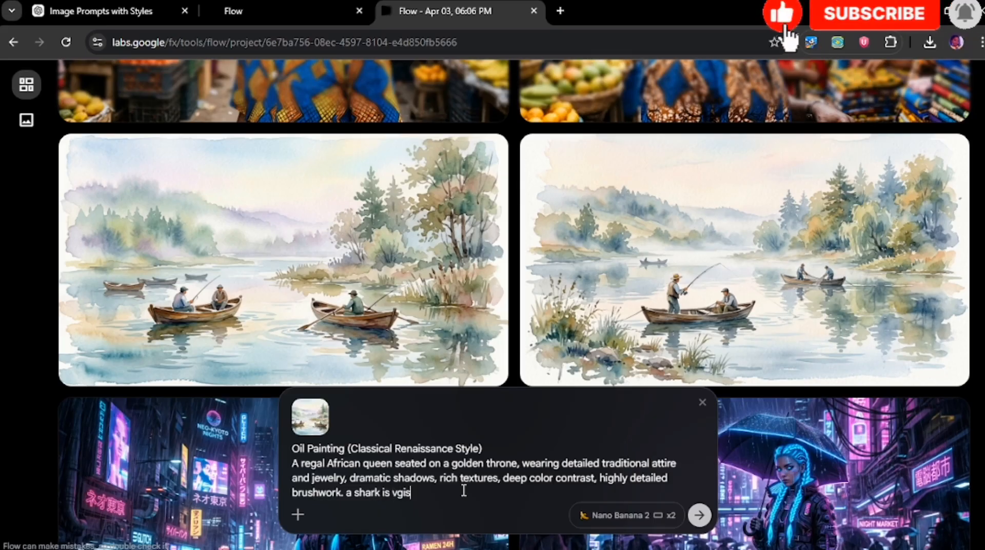
type("ible")
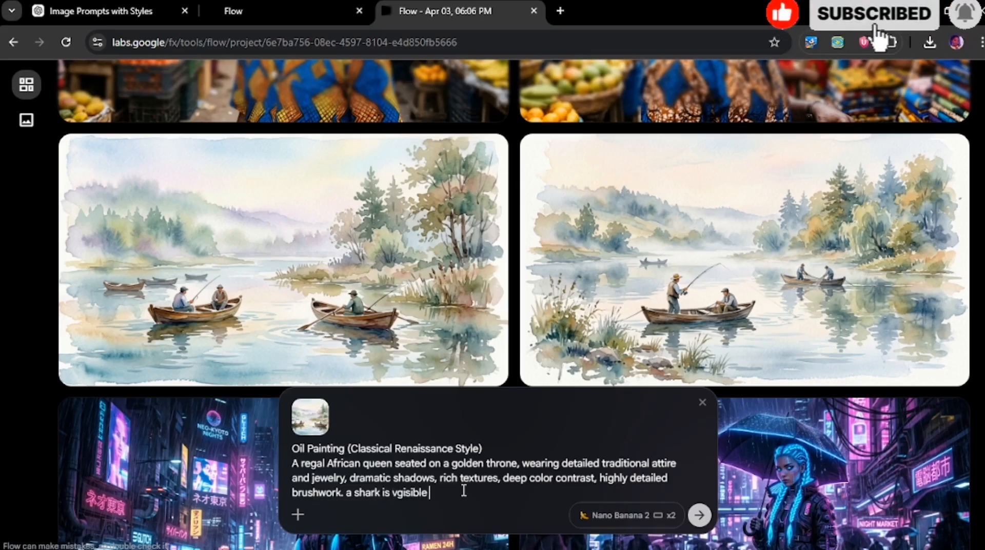
type(" in the w")
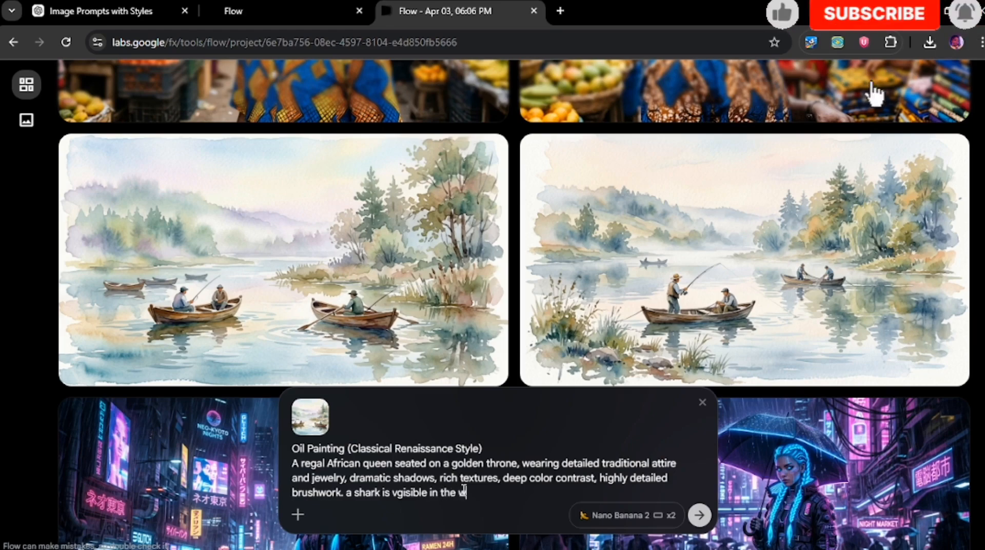
type("ater.")
left_click(699, 514)
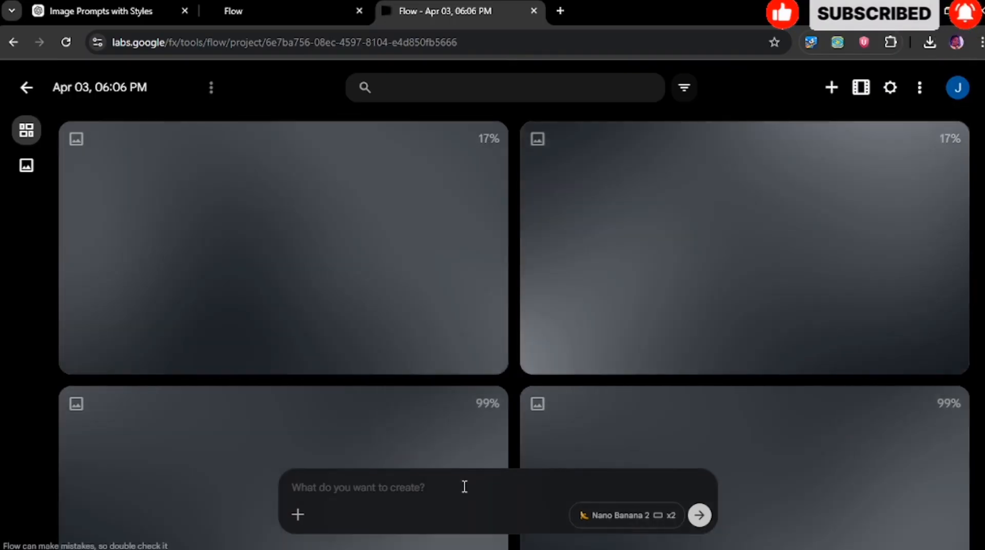
Paste the copied Oil Painting (Classical Renaissance Style) prompt into the empty creation prompt again.
right_click(463, 484)
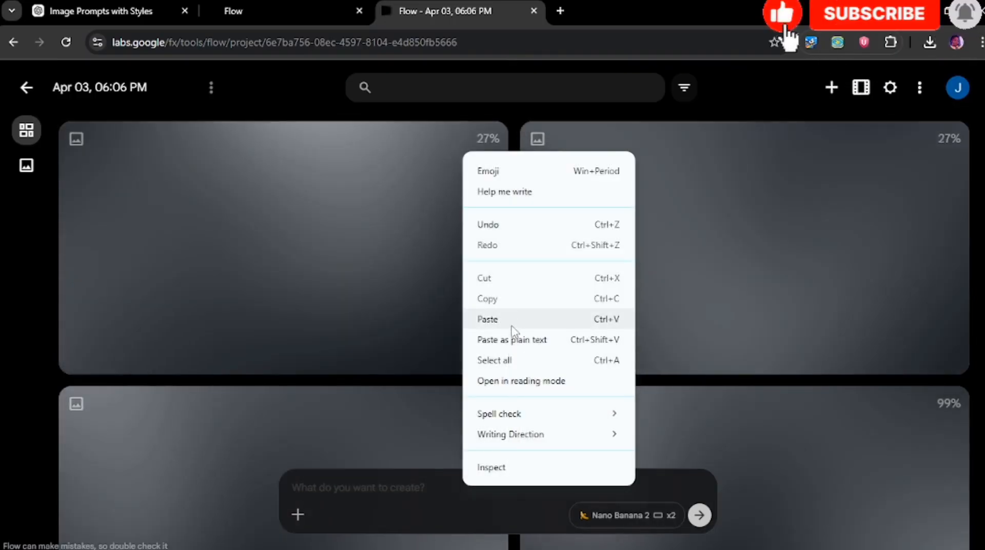
left_click(512, 319)
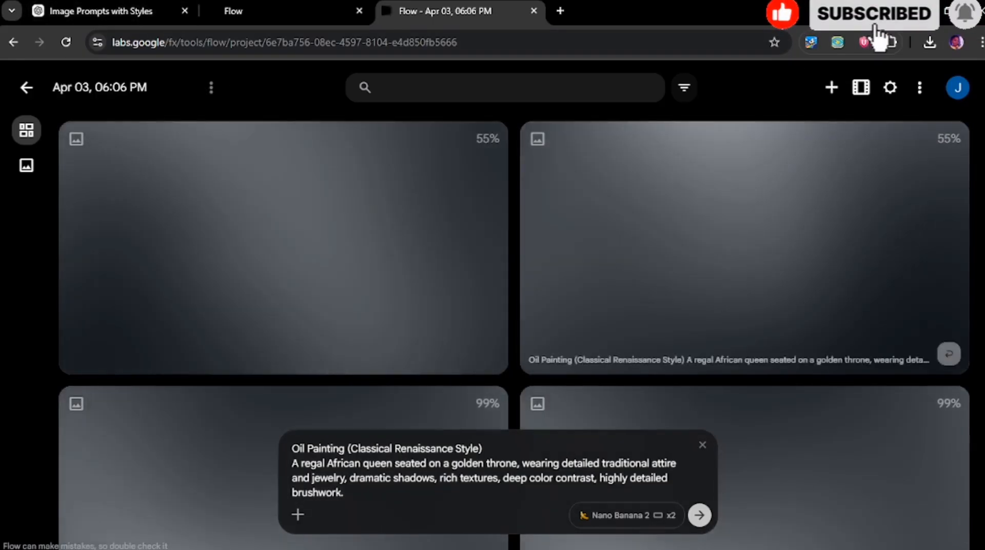
Check the download sizes of the anime rooftop image with the clock and view it enlarged before returning to the project.
scroll(875, 92, "down", 3)
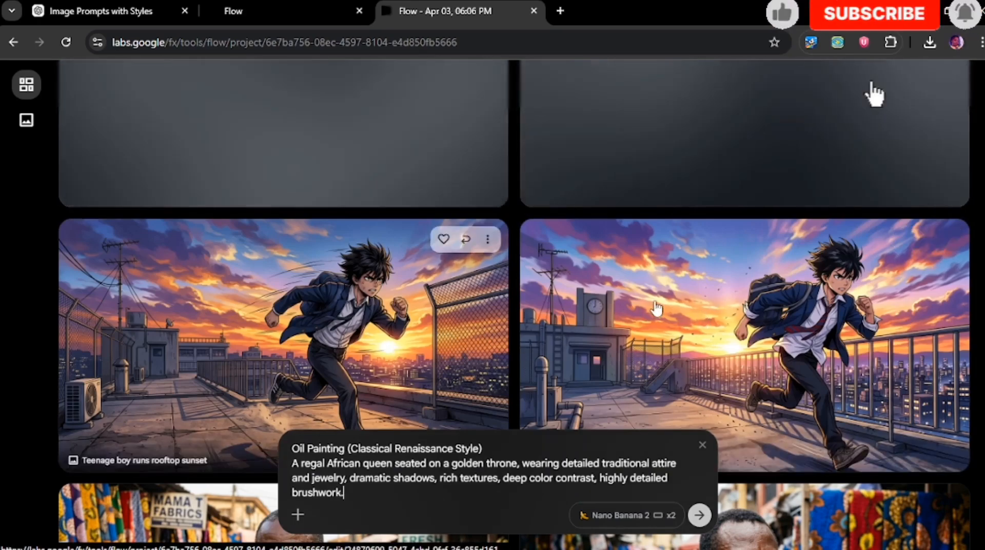
left_click(948, 239)
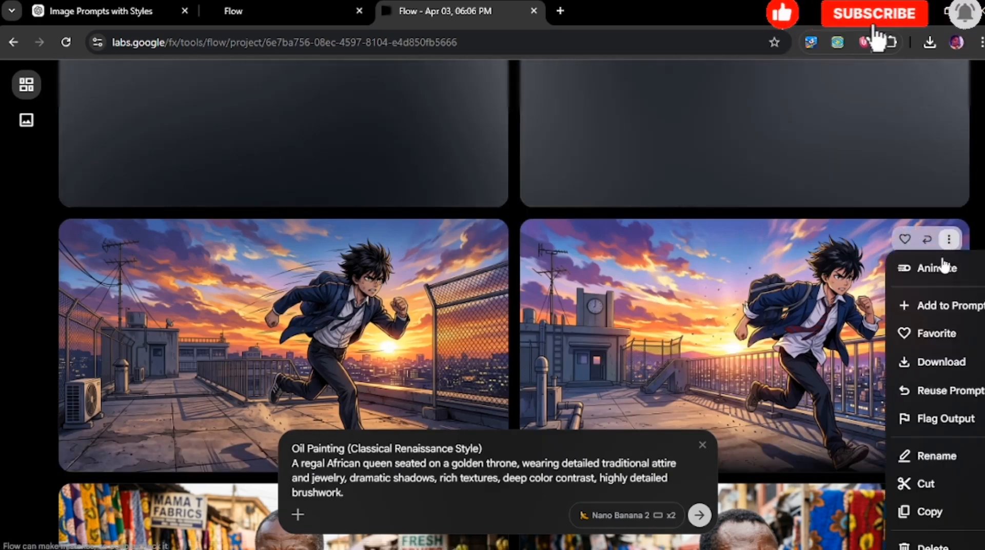
mouse_move(933, 361)
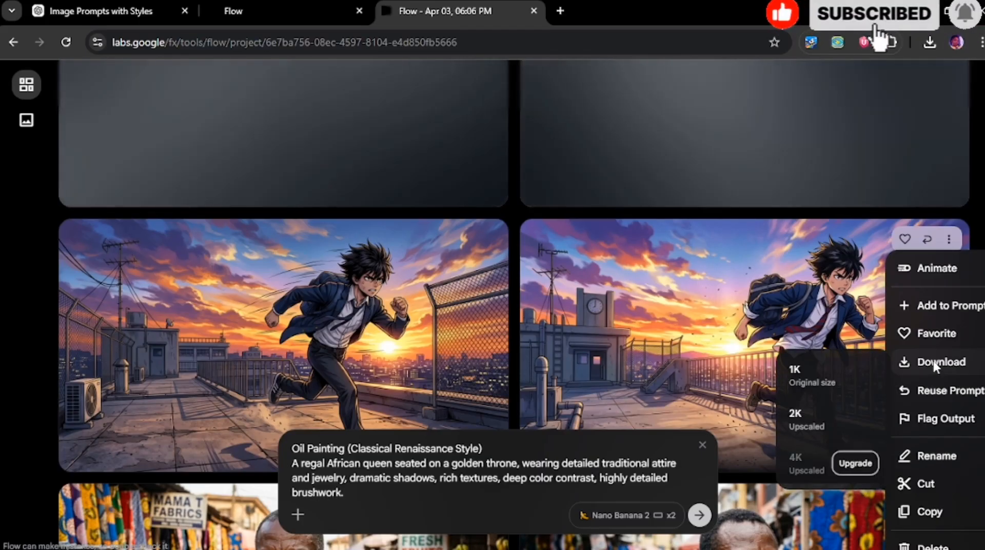
left_click(840, 388)
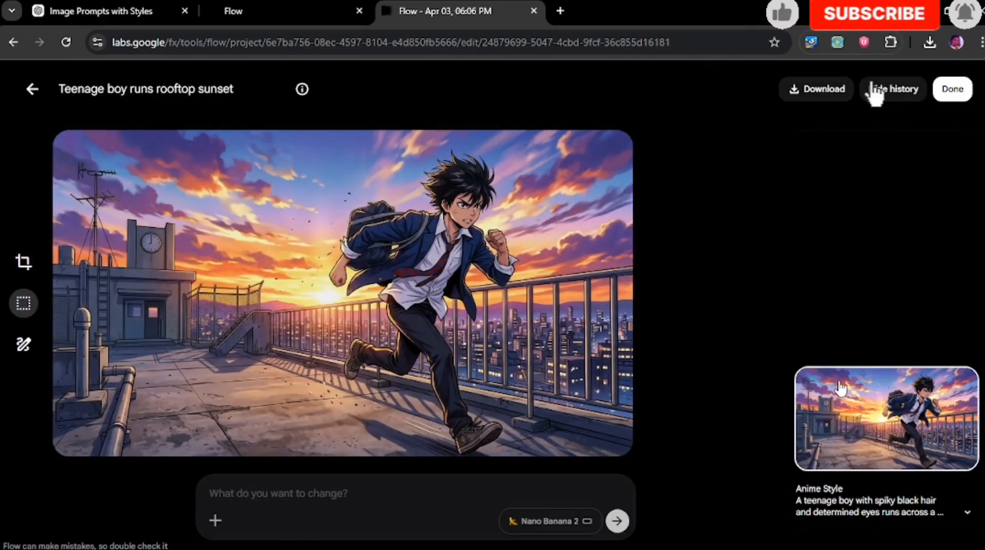
left_click(31, 91)
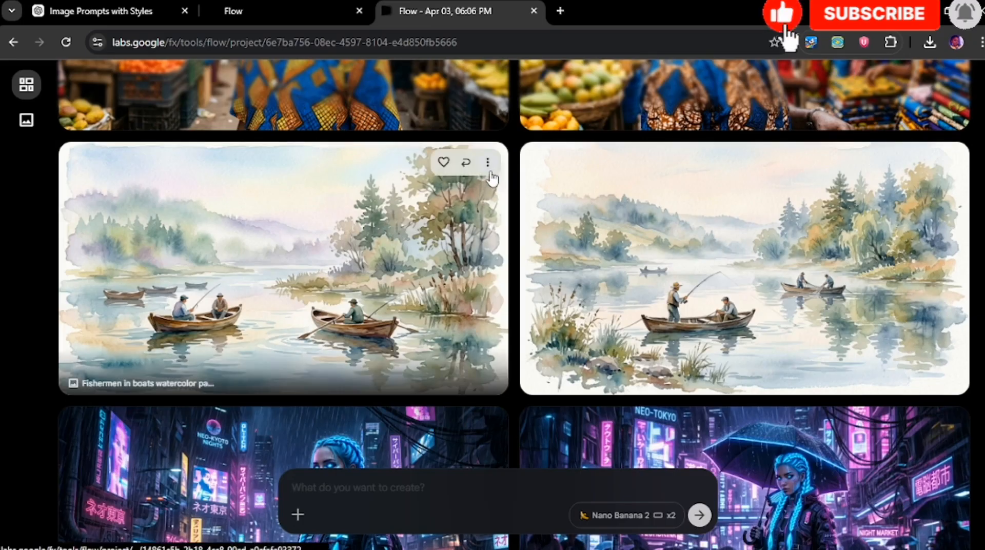
Reuse the Watercolor Painting Style prompt of the fishermen image with the large tree and add that image as a reference.
left_click(490, 172)
left_click(490, 226)
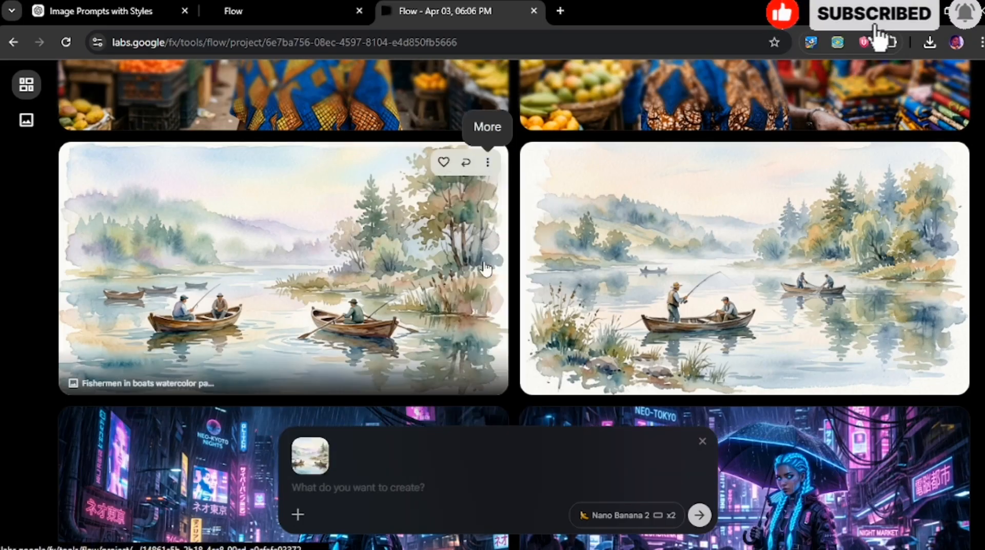
mouse_move(328, 461)
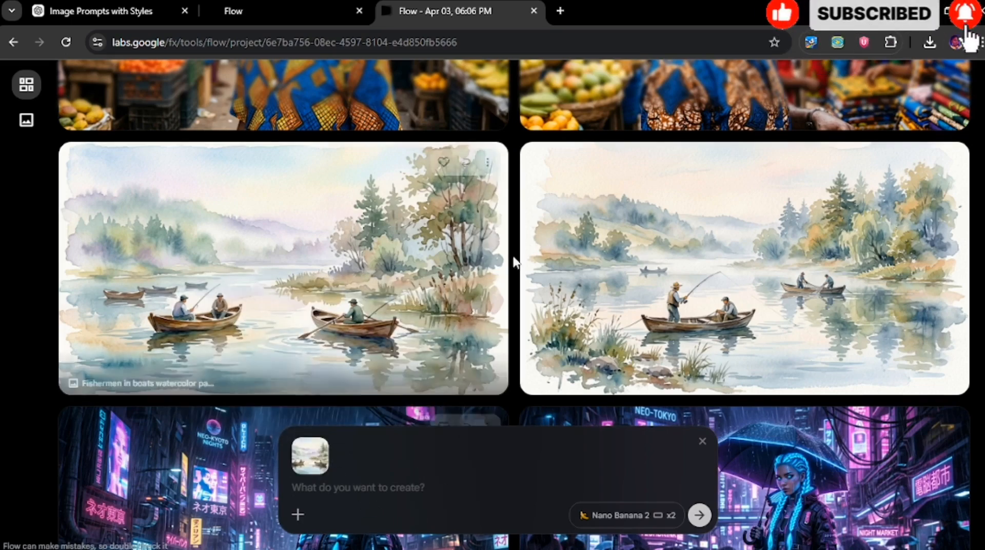
left_click(468, 164)
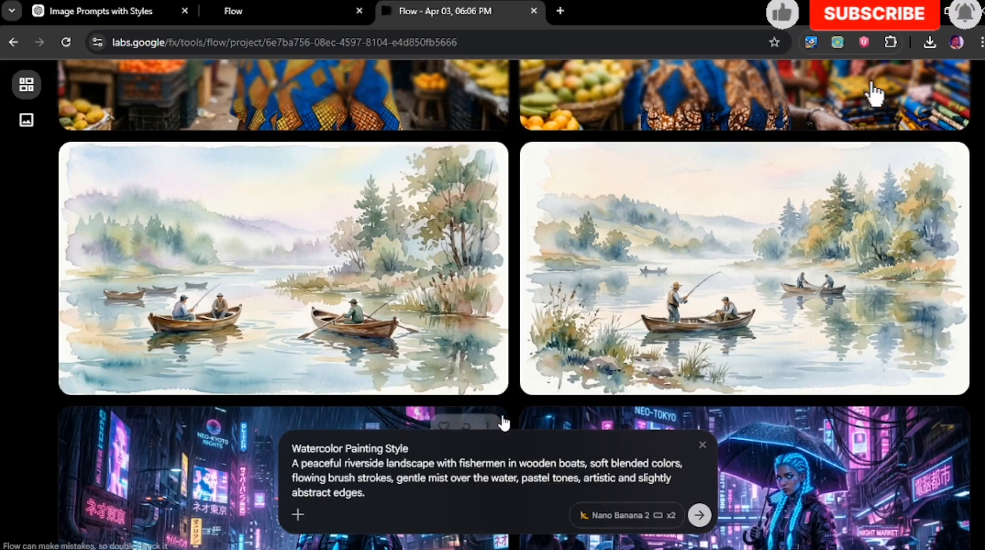
left_click(487, 164)
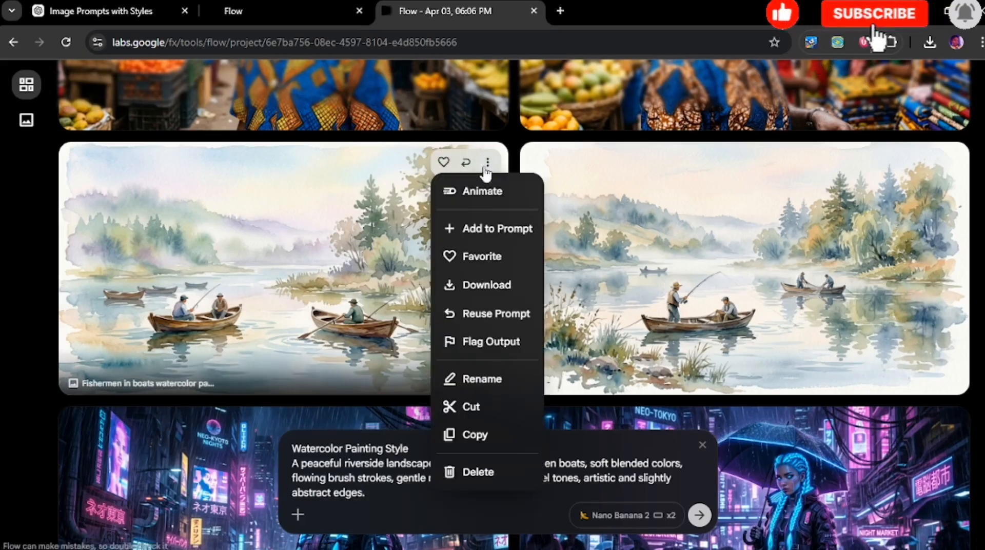
left_click(487, 234)
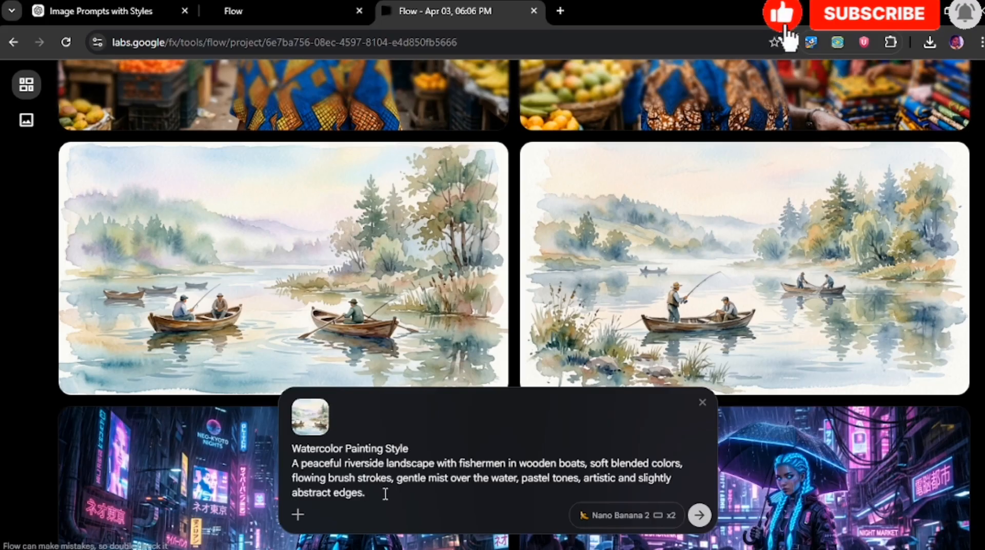
Append "a shark is visible in the water." to the Watercolor Painting Style prompt and generate the images.
type("a")
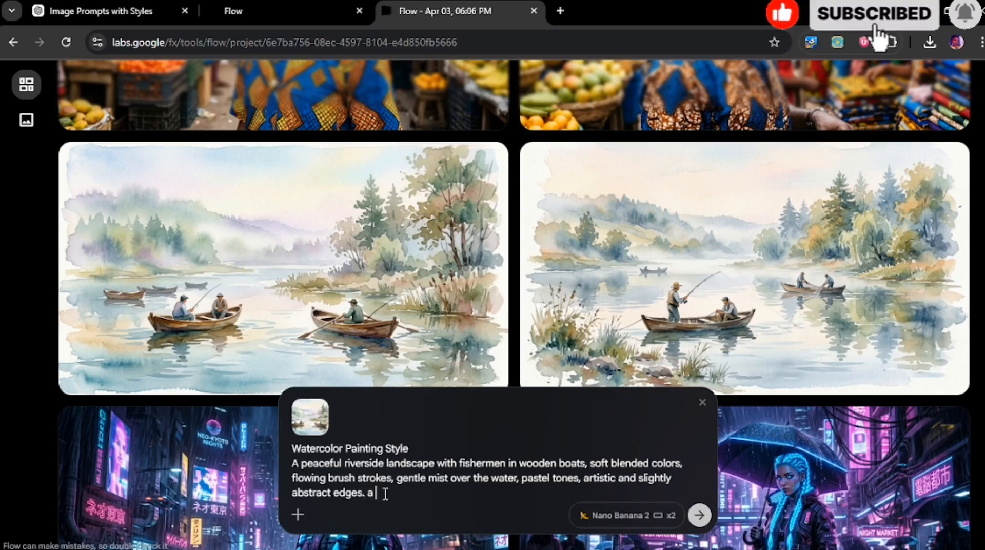
type(" spark")
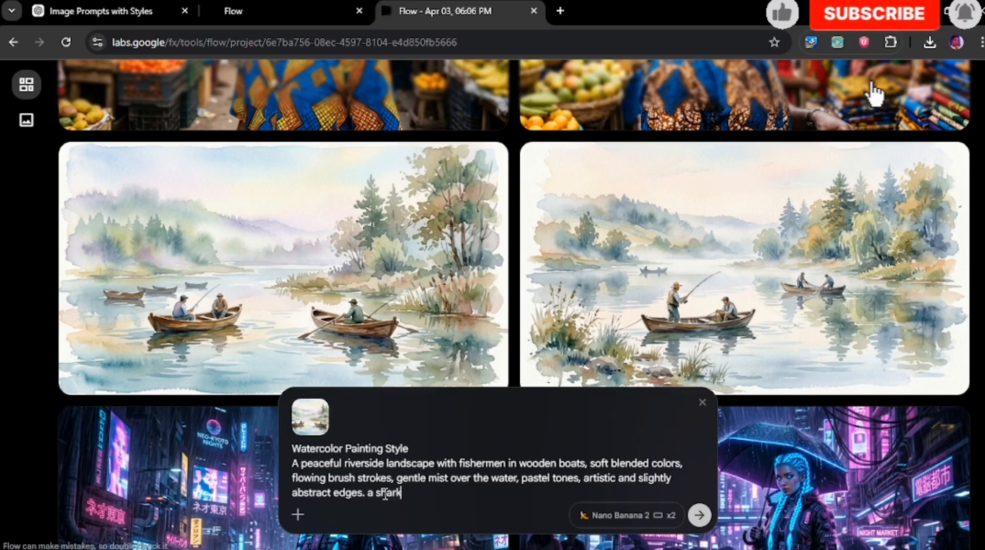
type(" is visible in the wa")
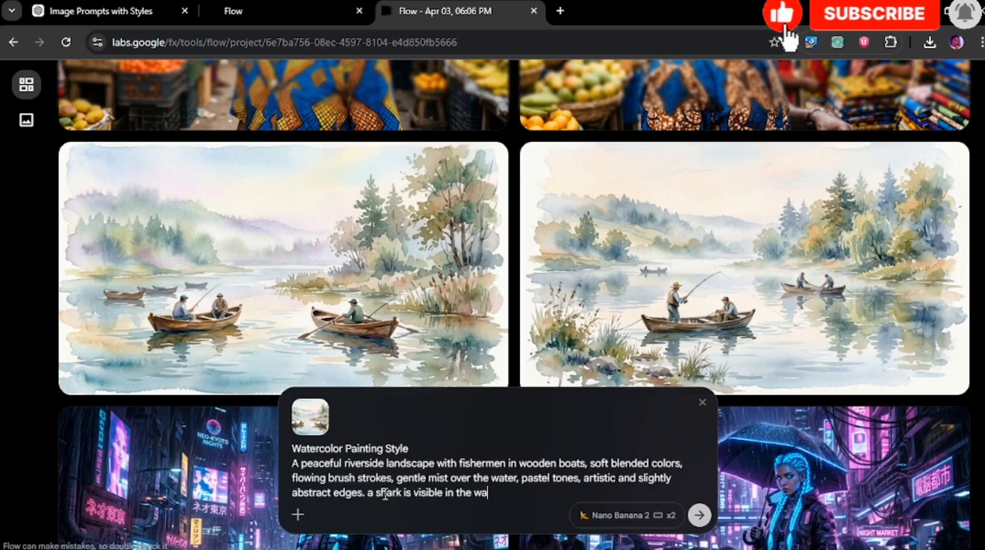
type("ter.")
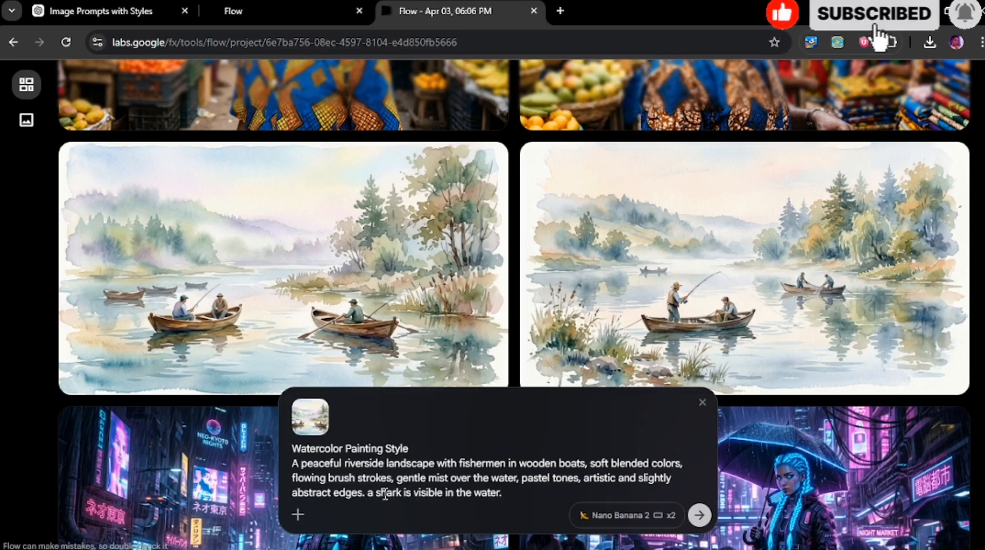
key("Return")
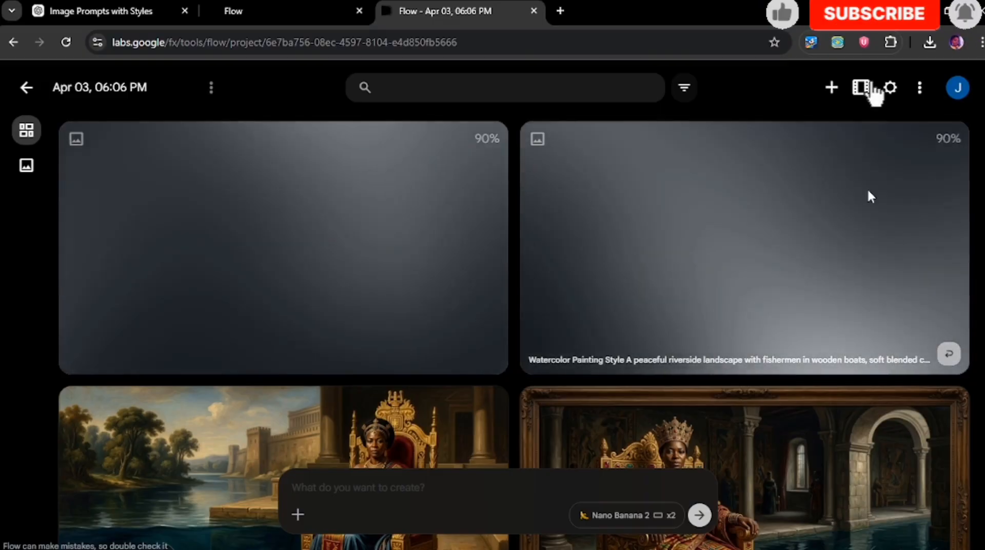
Open the anime rooftop image with the clock for editing and examine its full prompt in the history.
scroll(868, 195, "down", 5)
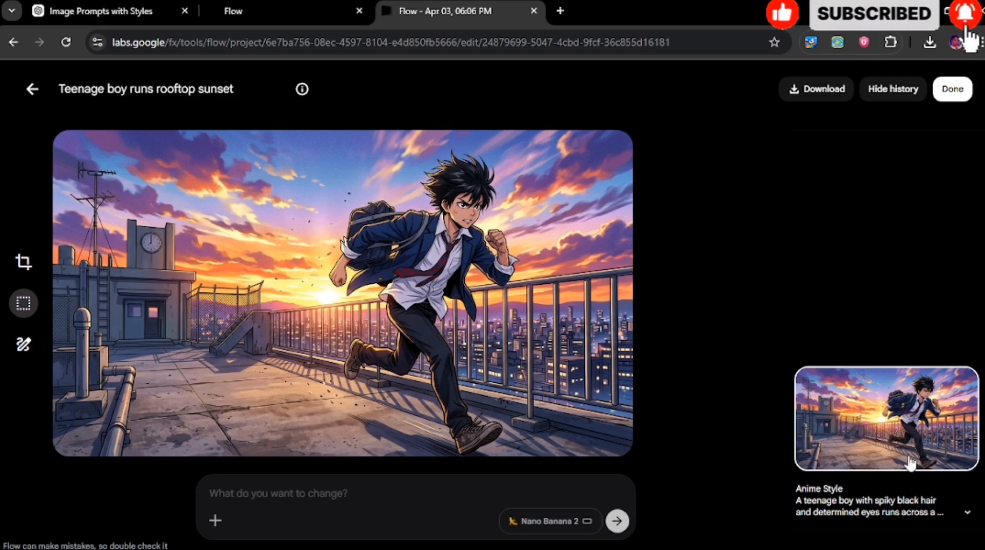
left_click(968, 513)
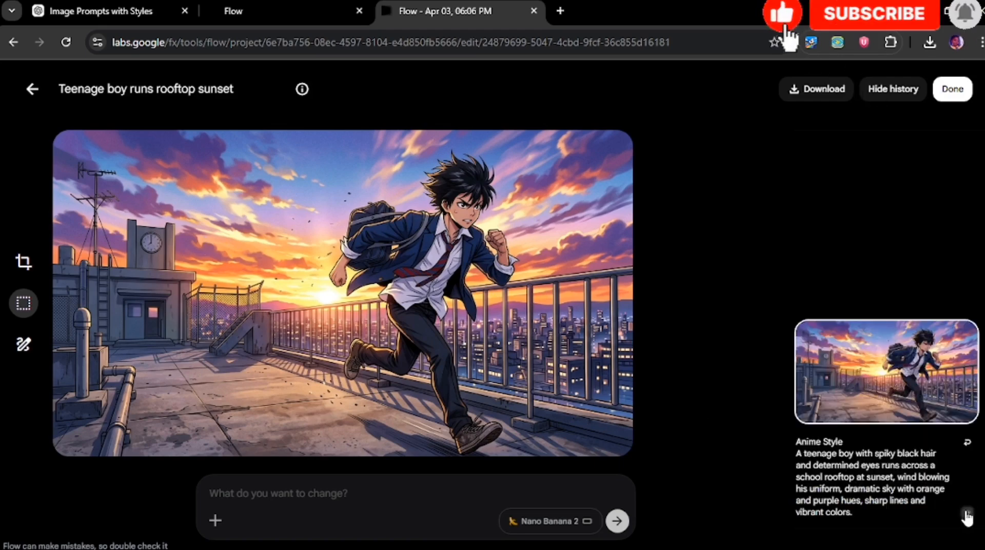
left_click(967, 514)
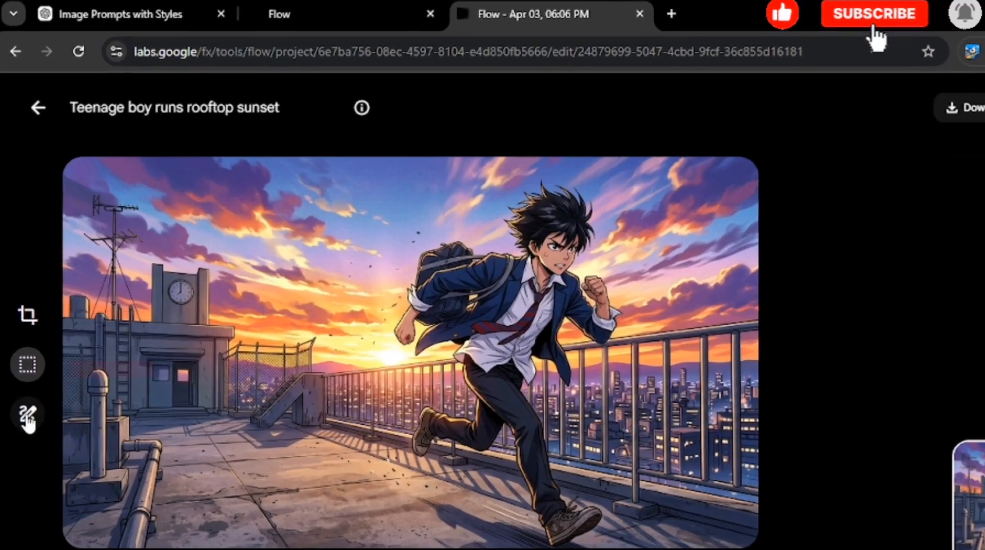
Annotate the anime image in red with a 4px scribble behind the boy and rectangles in the sky and around the clock.
left_click(27, 346)
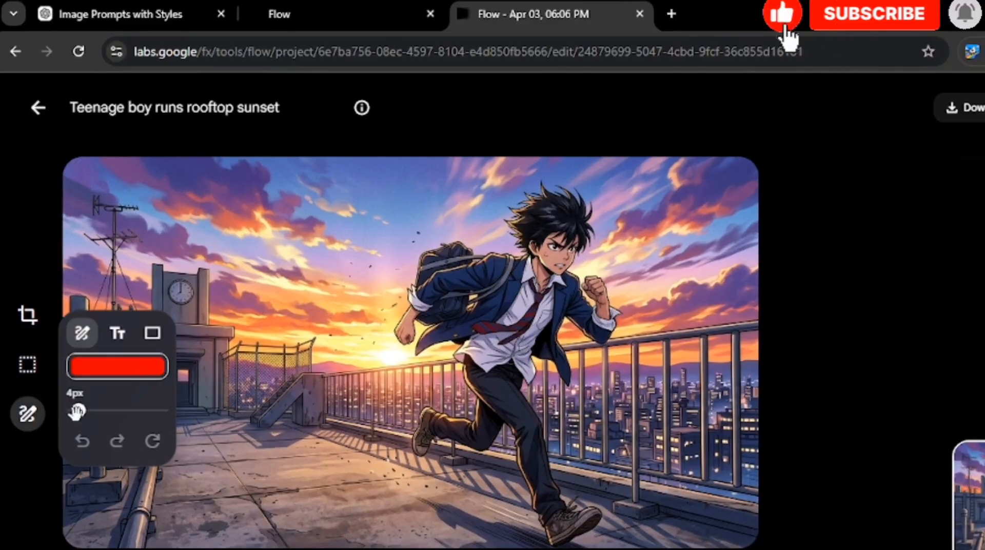
mouse_move(368, 244)
left_mouse_down()
mouse_move(416, 265)
mouse_move(380, 224)
left_mouse_up()
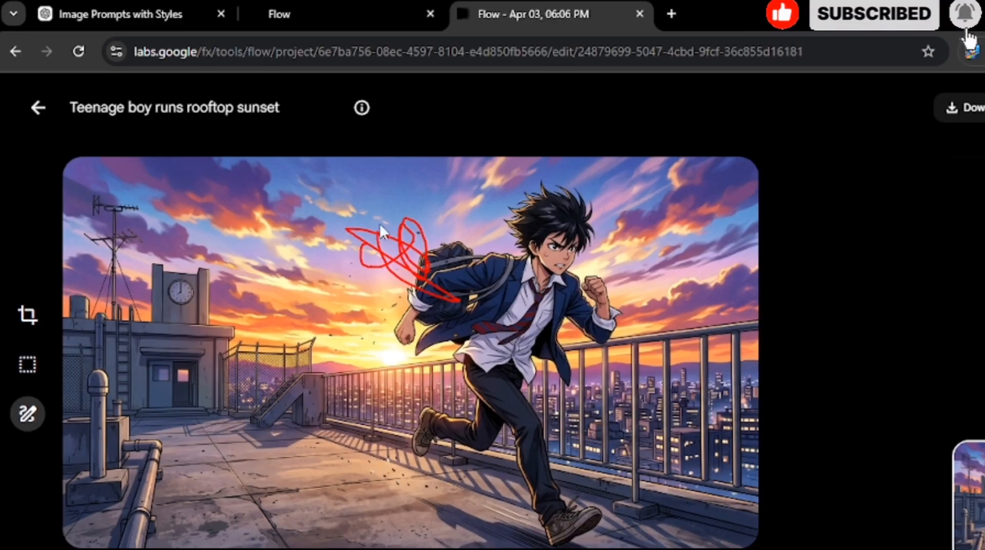
left_click(30, 413)
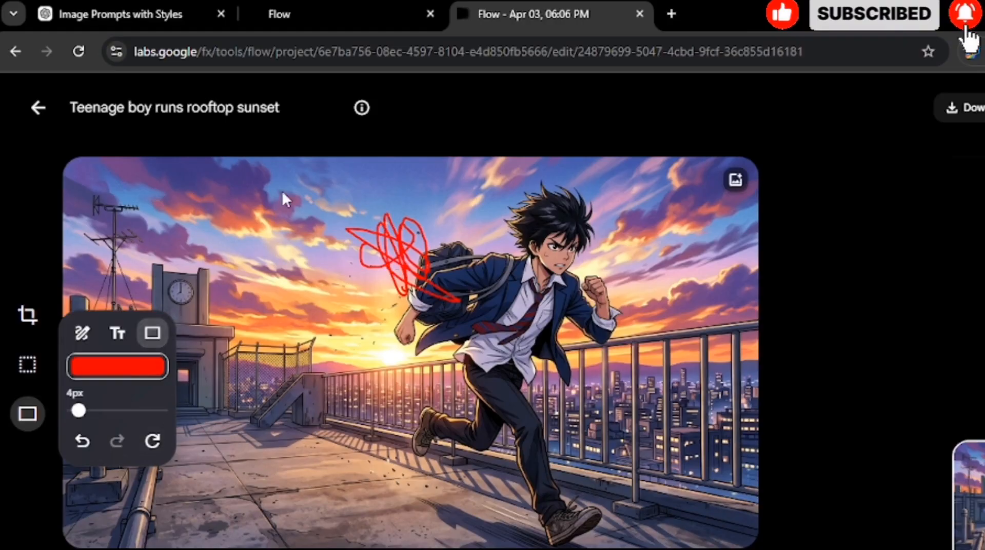
left_click_drag(283, 193, 457, 246)
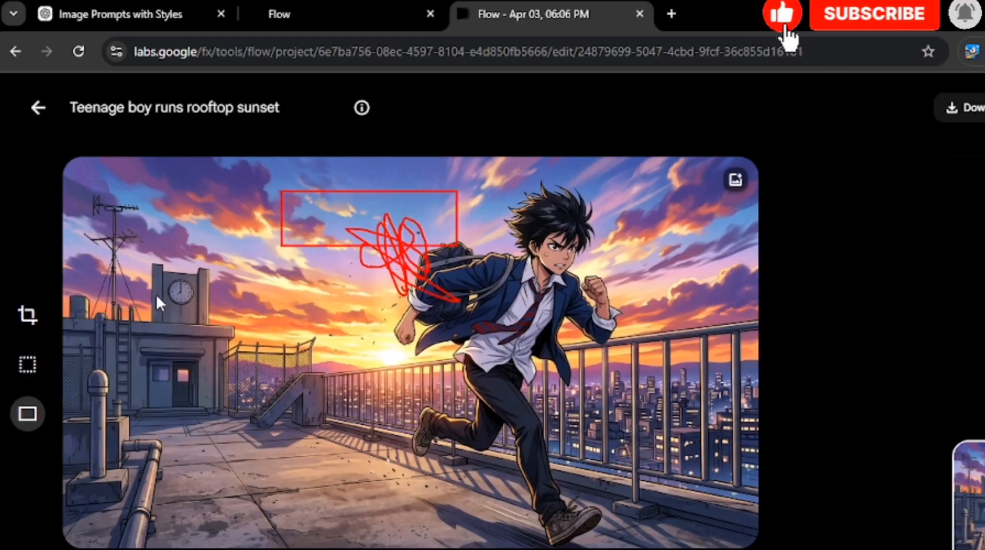
left_click_drag(236, 288, 203, 305)
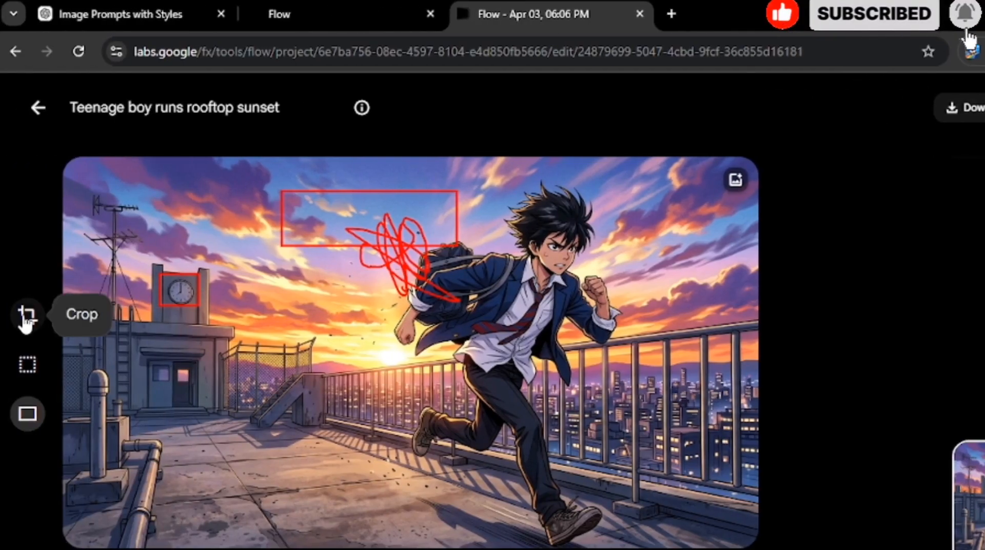
Examine the crop aspect-ratio options for the anime image, then return to the project gallery and look through its images.
left_click(25, 315)
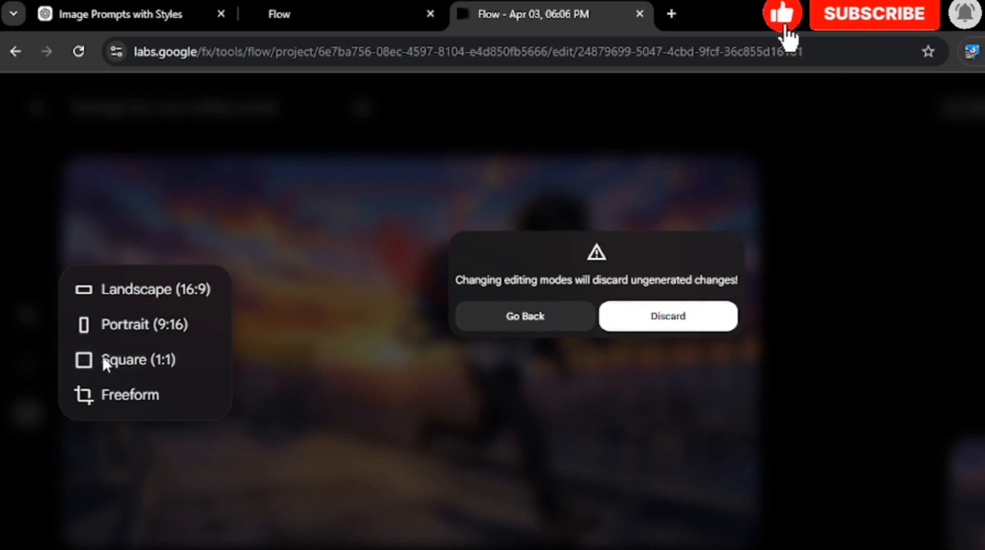
left_click(215, 206)
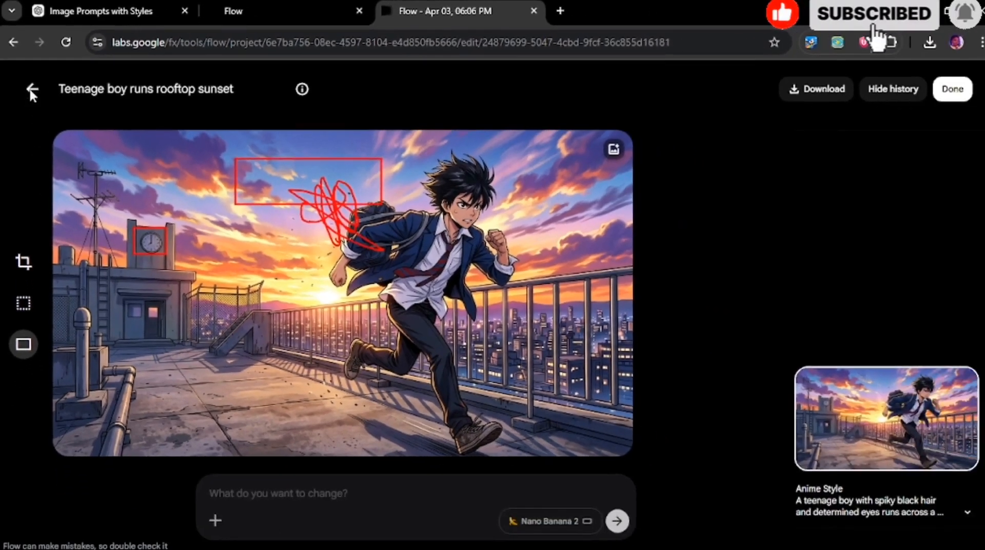
left_click(37, 109)
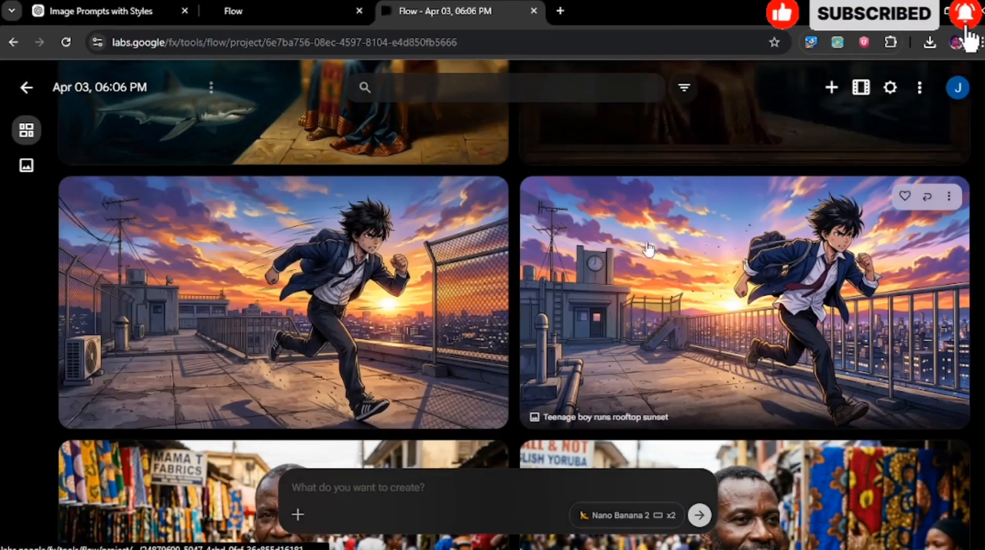
left_click_drag(982, 287, 973, 127)
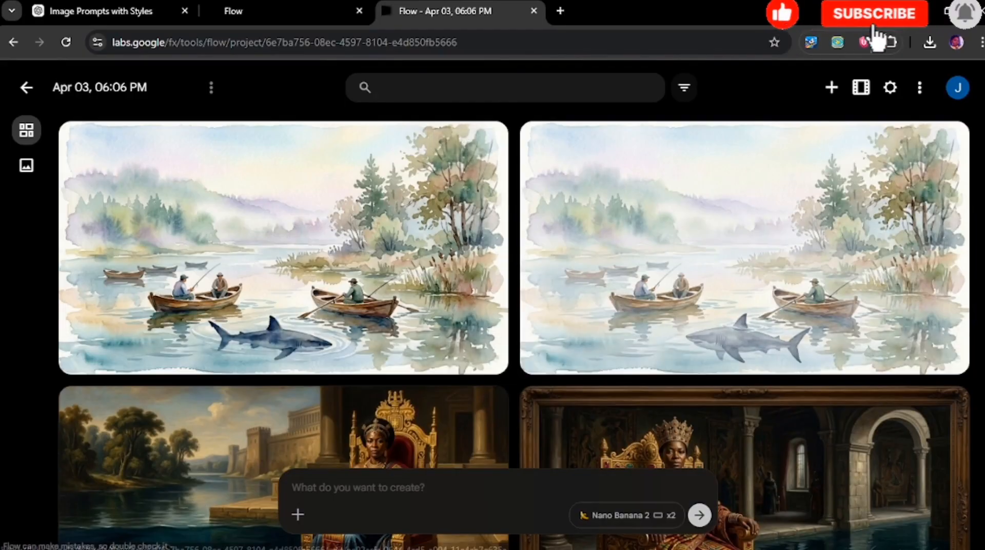
scroll(361, 398, "down", 20)
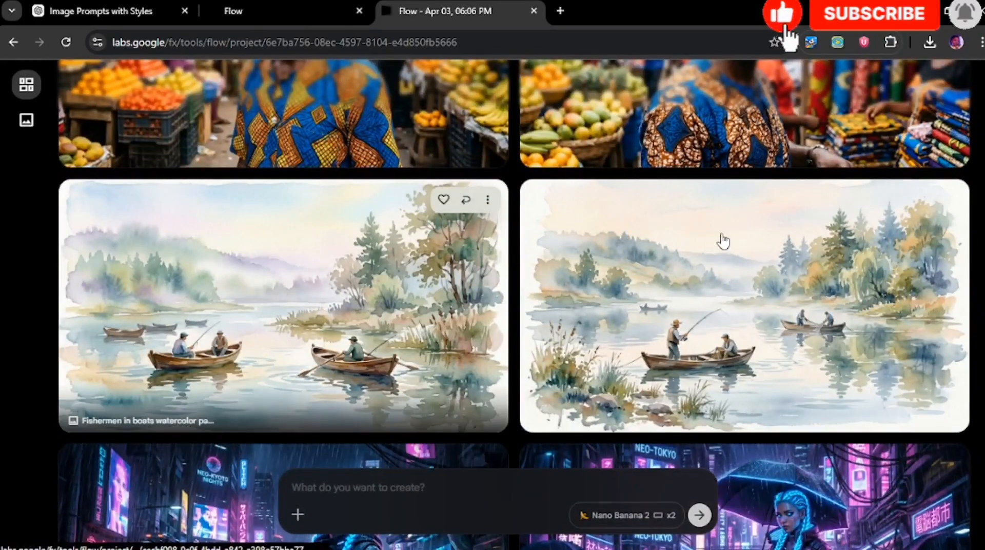
scroll(513, 308, "up", 20)
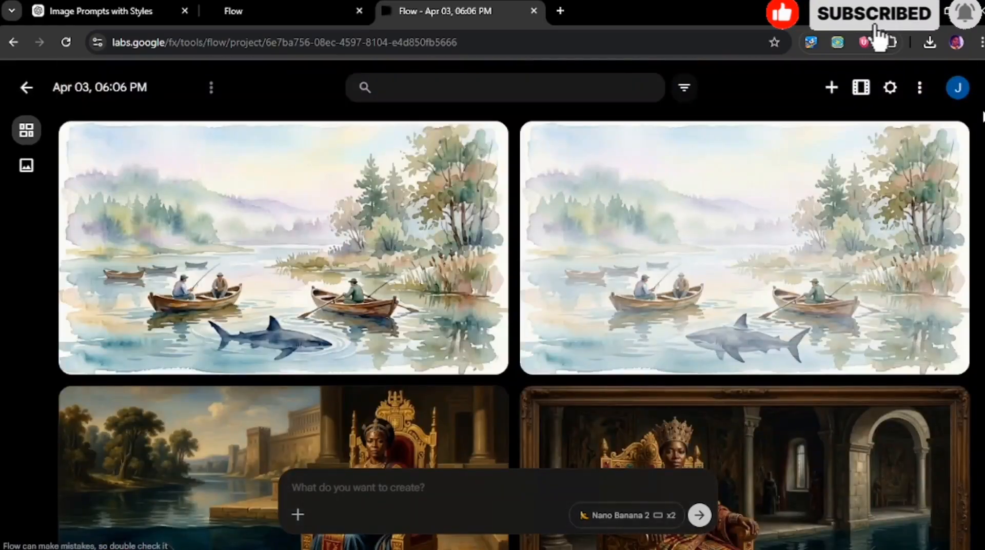
Copy the Low Poly 3D Style prompt about the geometric elephant from ChatGPT and generate images from it in Flow.
left_click(118, 13)
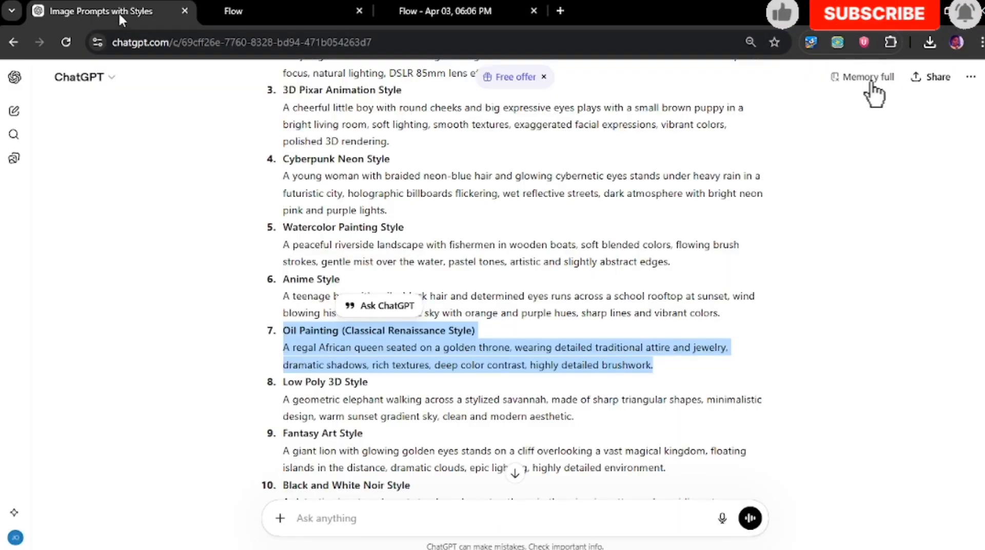
left_click_drag(285, 406, 541, 411)
right_click(583, 416)
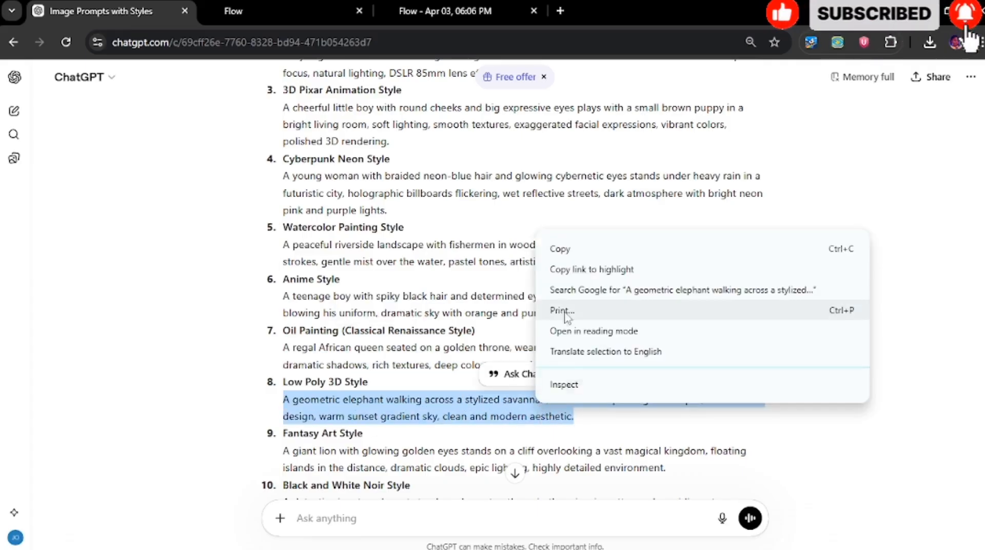
left_click(573, 251)
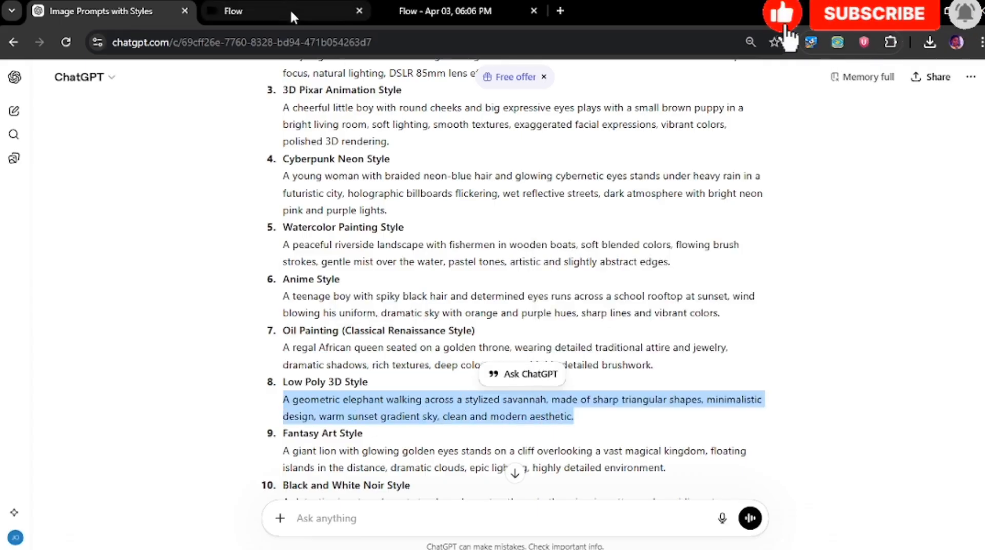
left_click(457, 13)
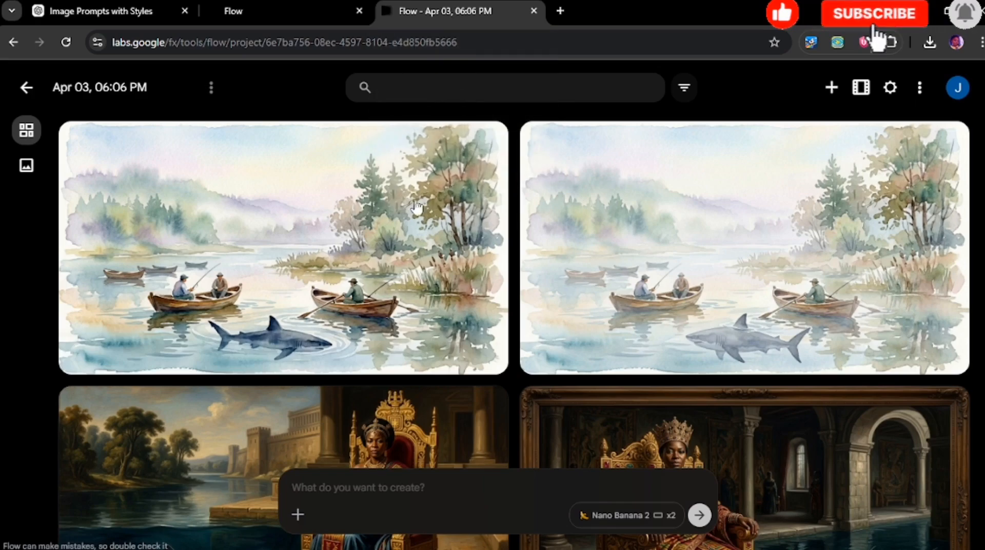
right_click(399, 486)
left_click(422, 319)
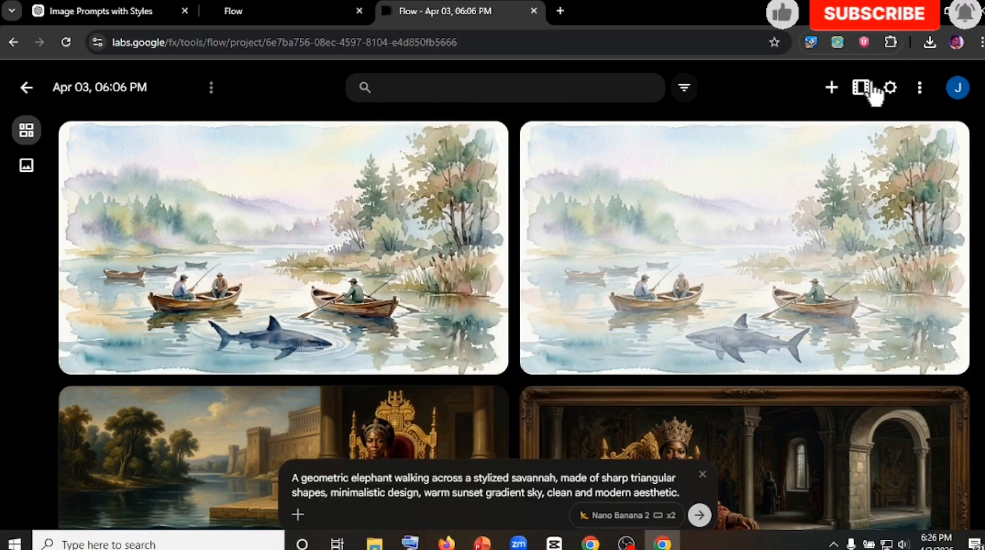
left_click(699, 515)
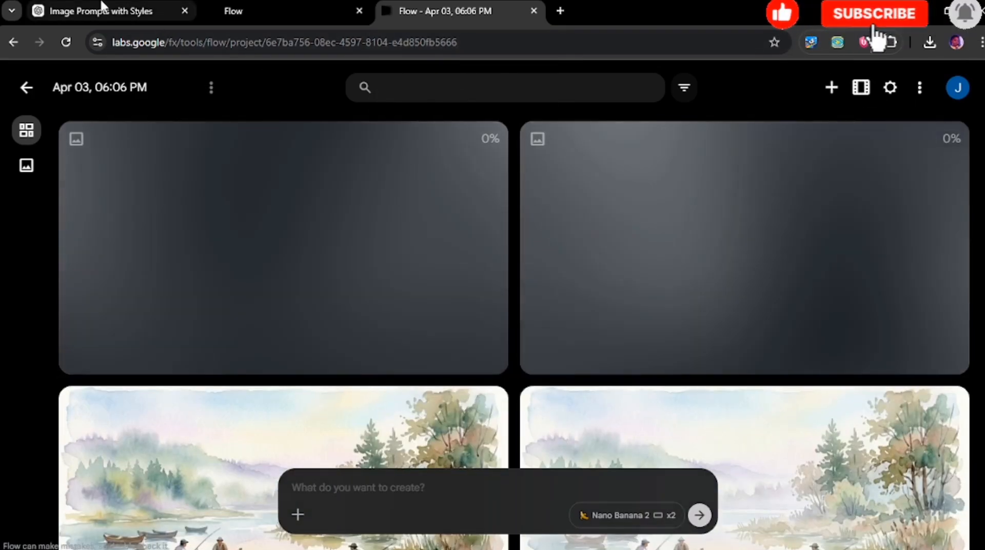
Copy the Fantasy Art Style prompt about the giant lion from ChatGPT and paste it into Flow's prompt box.
left_click(103, 11)
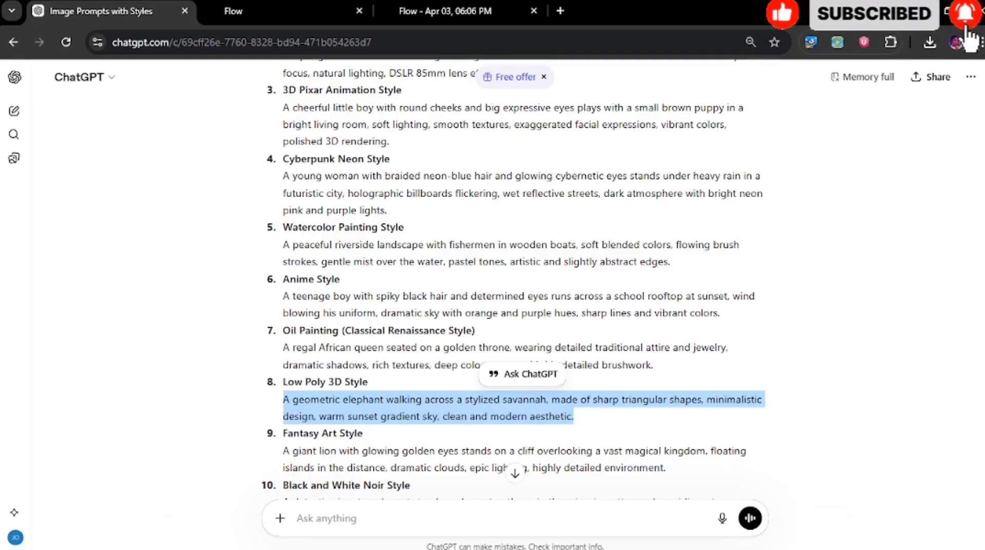
scroll(730, 275, "down", 4)
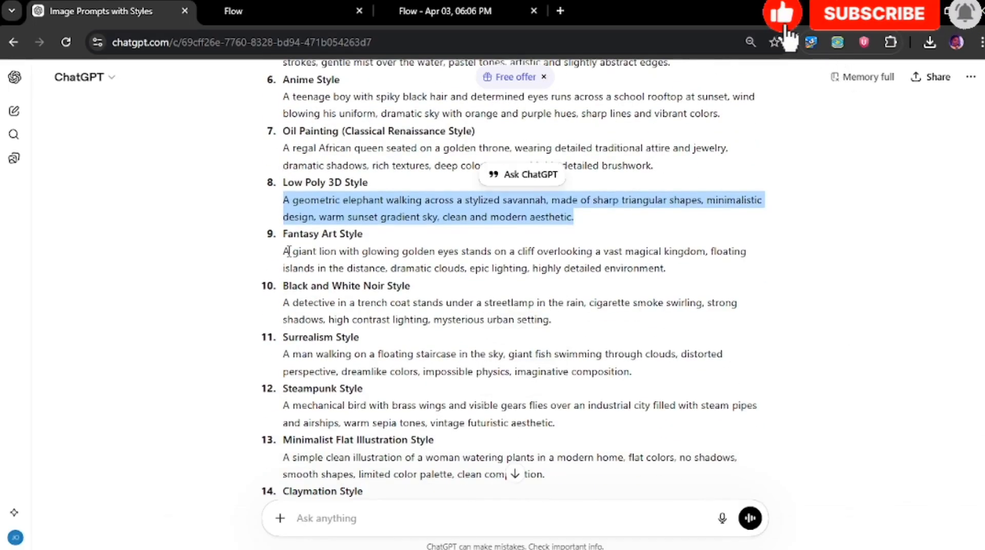
left_click_drag(283, 251, 618, 264)
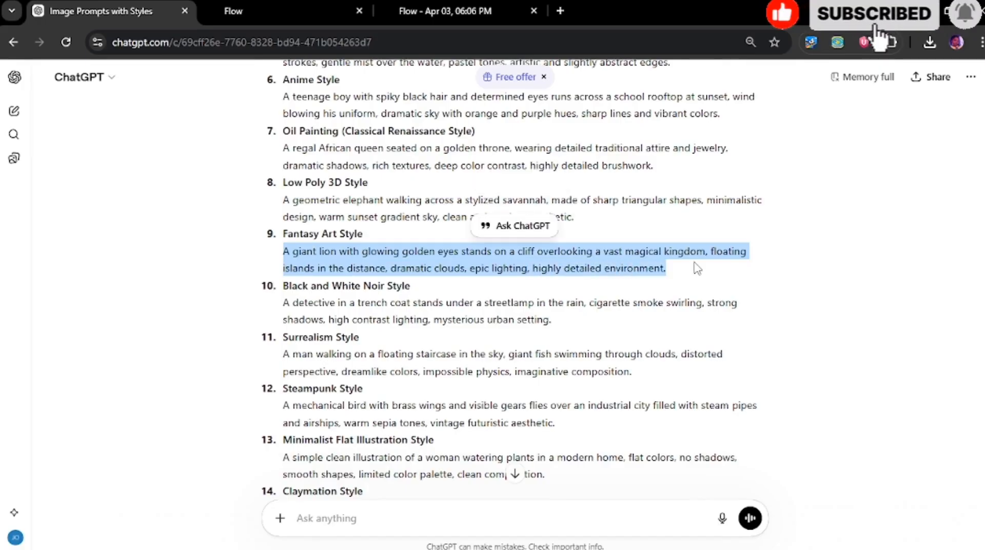
left_click(649, 281)
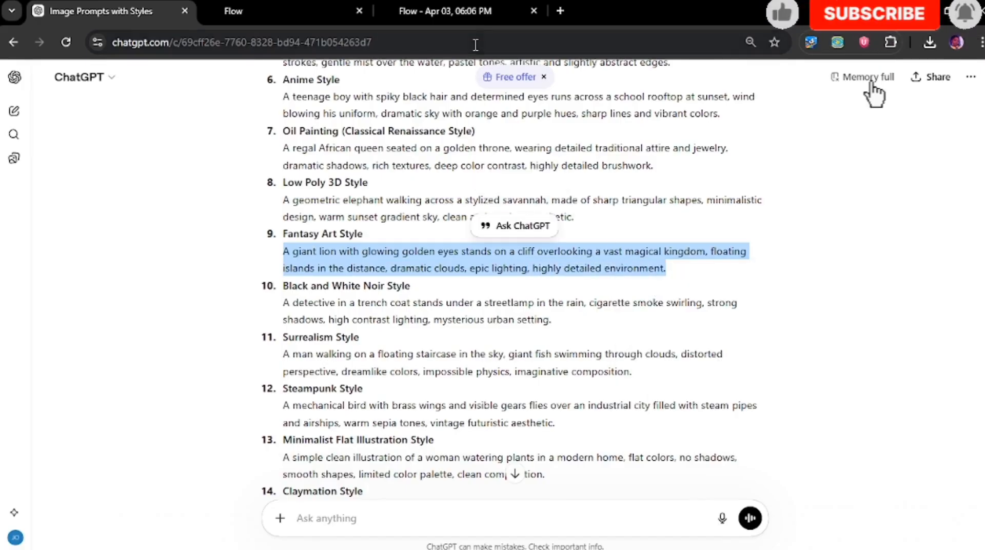
left_click(466, 17)
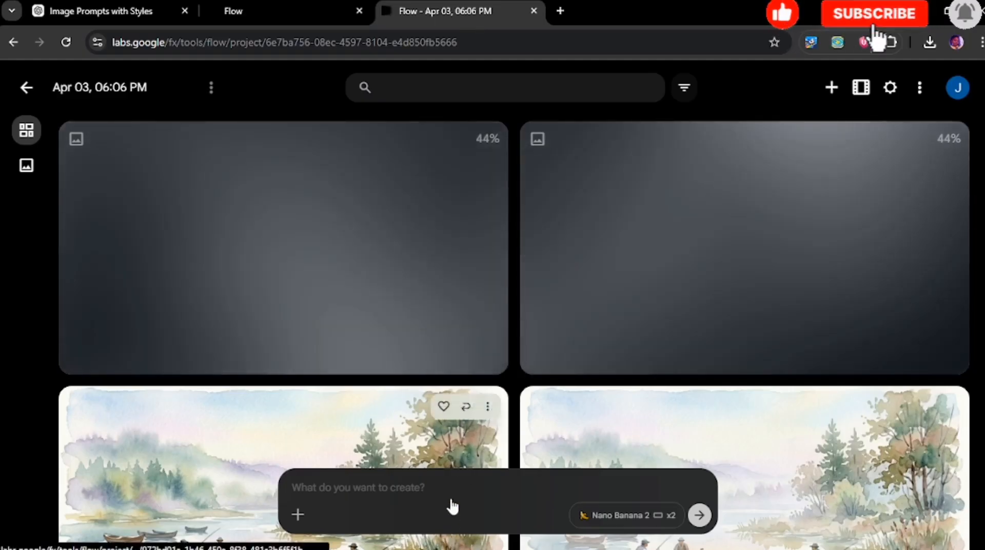
right_click(450, 489)
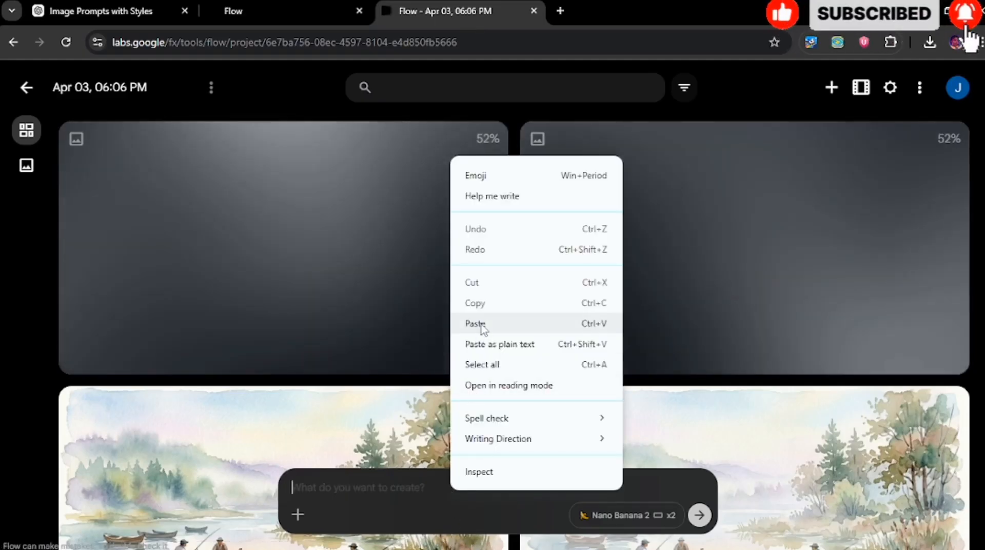
left_click(475, 324)
Switch to ChatGPT and copy the Black and White Noir Style prompt about the detective in a trench coat.
left_click(123, 11)
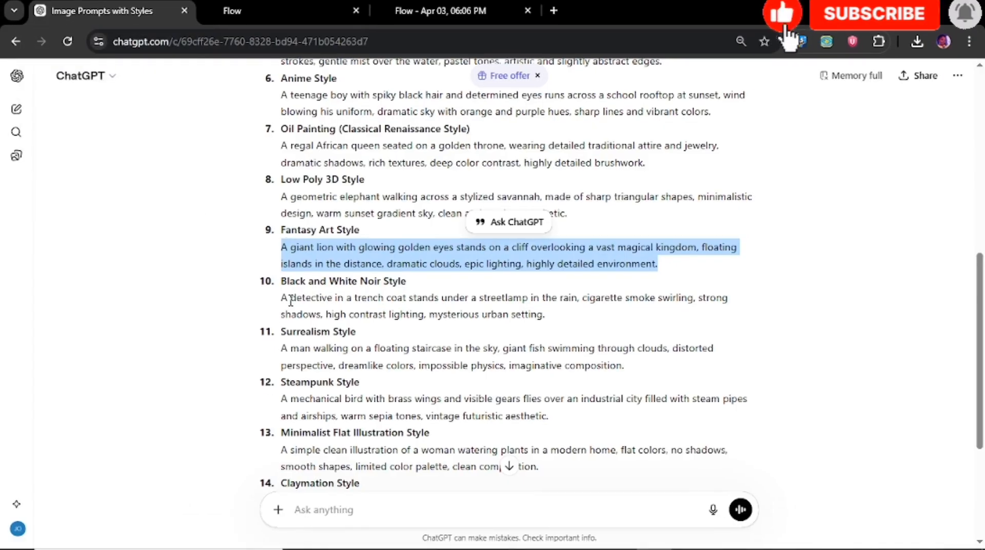
left_click_drag(283, 294, 455, 316)
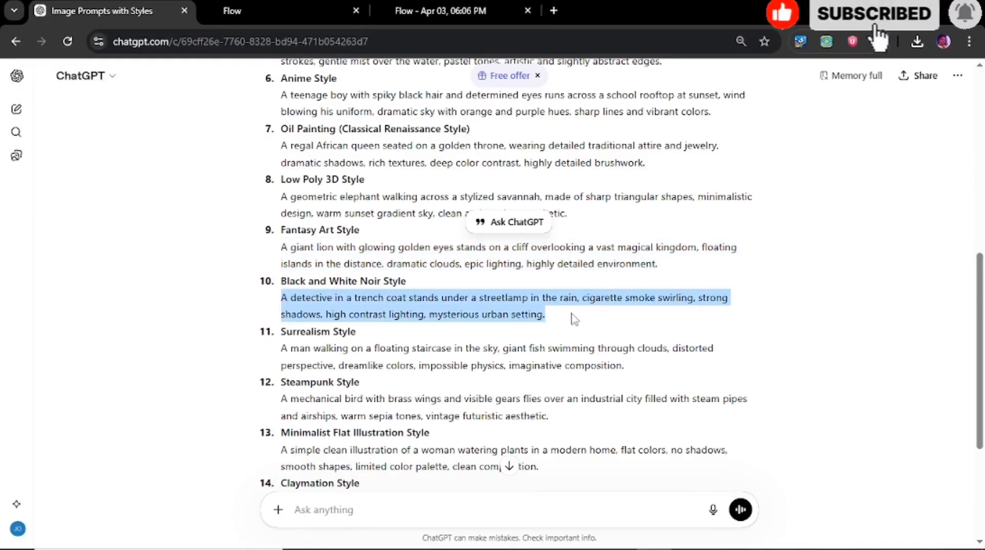
right_click(527, 310)
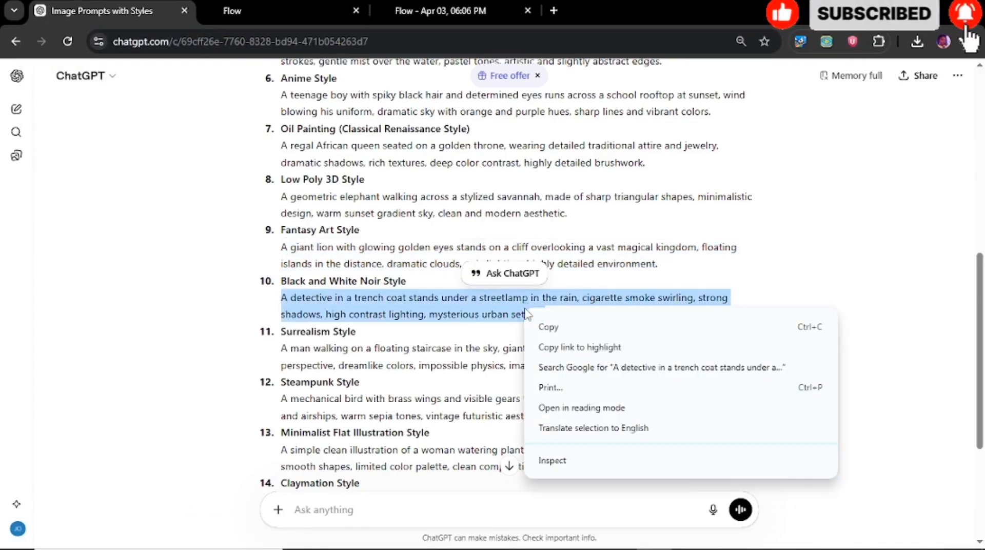
left_click(548, 326)
Switch to Flow, generate the giant lion images, and paste the copied detective prompt into the prompt box.
left_click(451, 11)
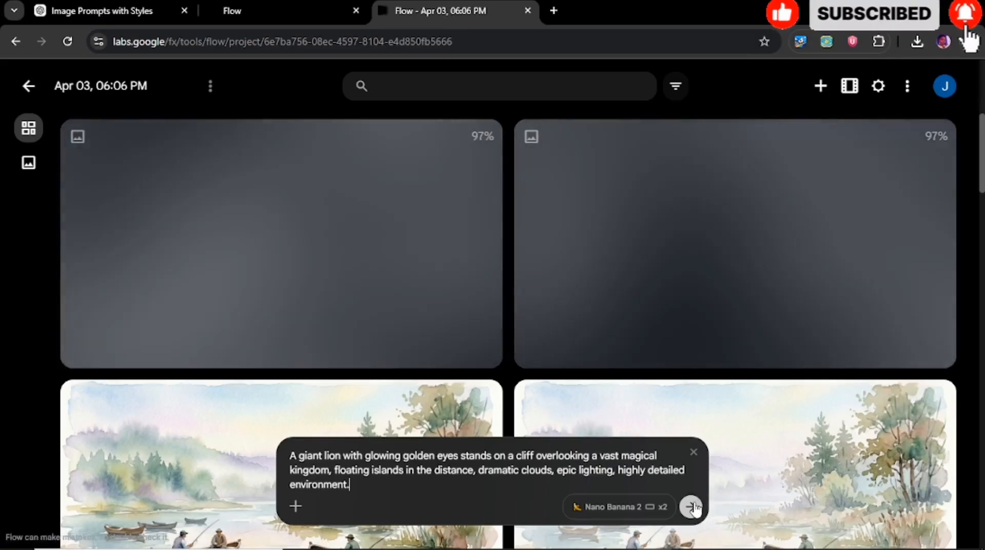
left_click(690, 507)
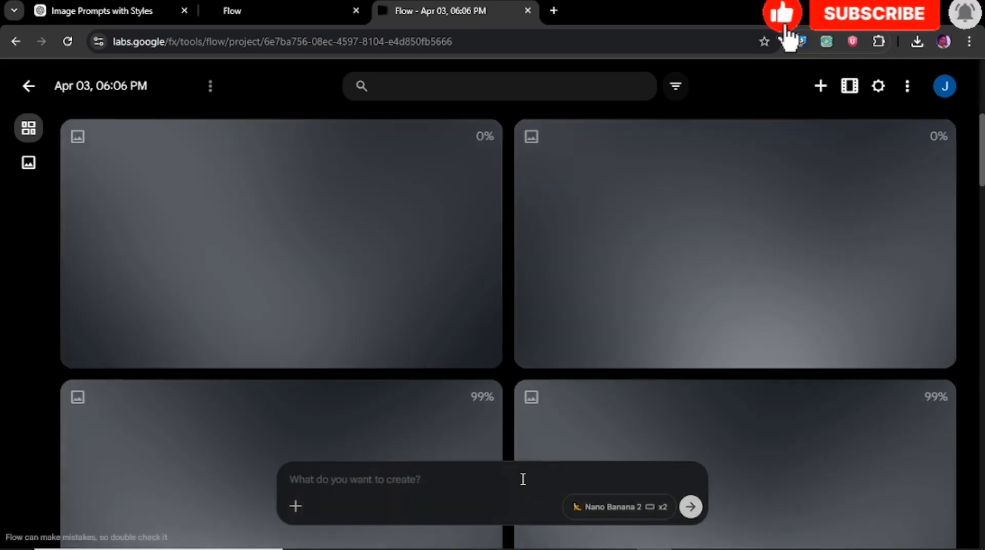
right_click(521, 478)
left_click(545, 315)
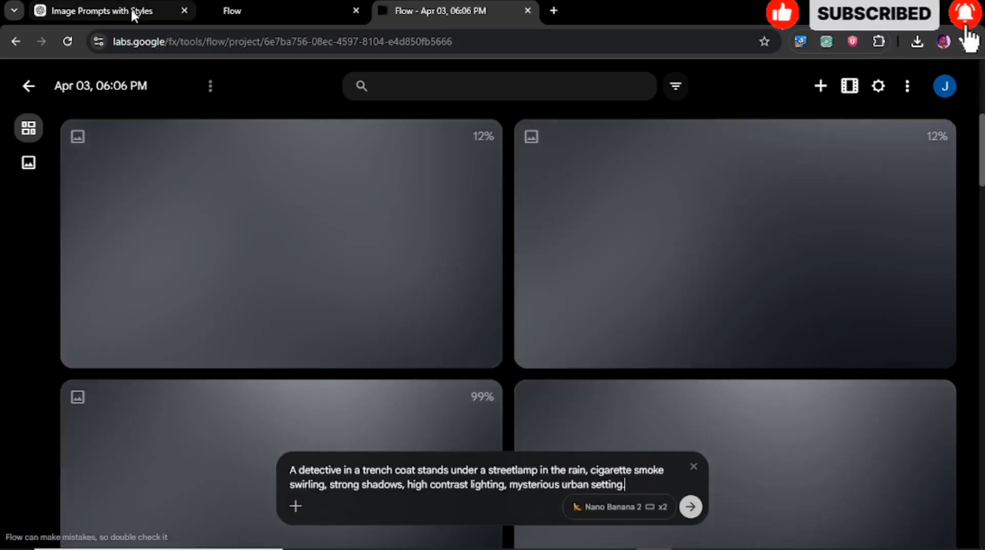
Switch to ChatGPT and copy the Surrealism Style prompt about the man walking on a floating staircase.
left_click(131, 8)
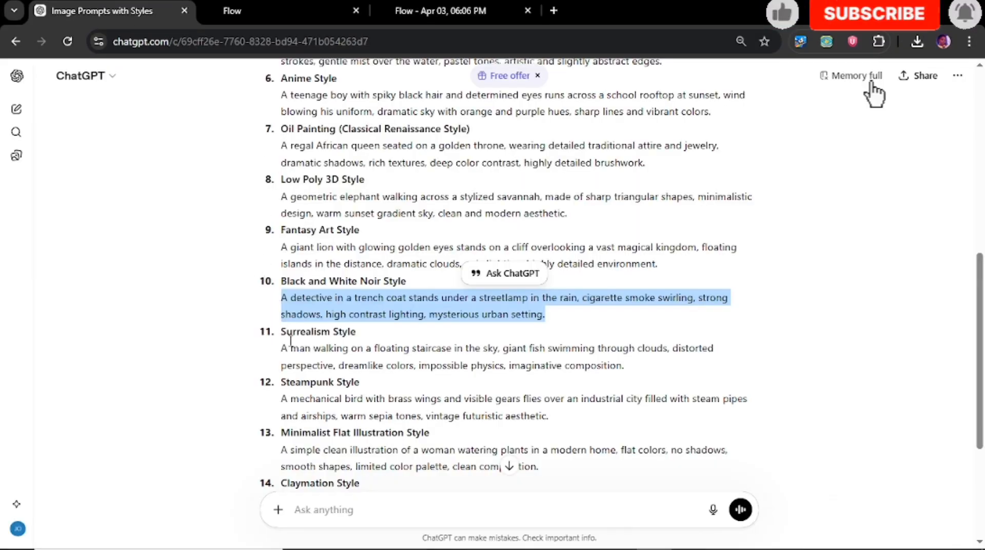
left_click_drag(282, 343, 605, 381)
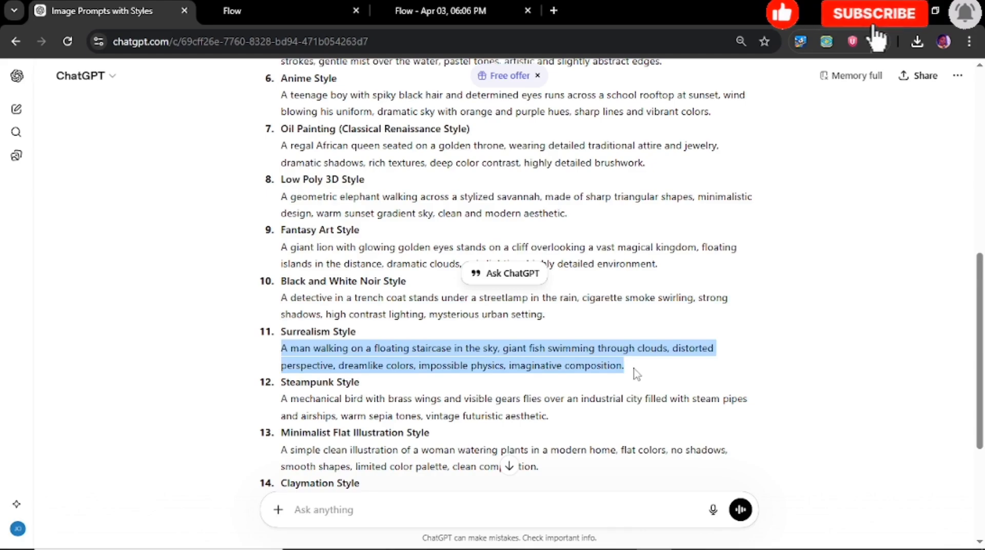
right_click(570, 363)
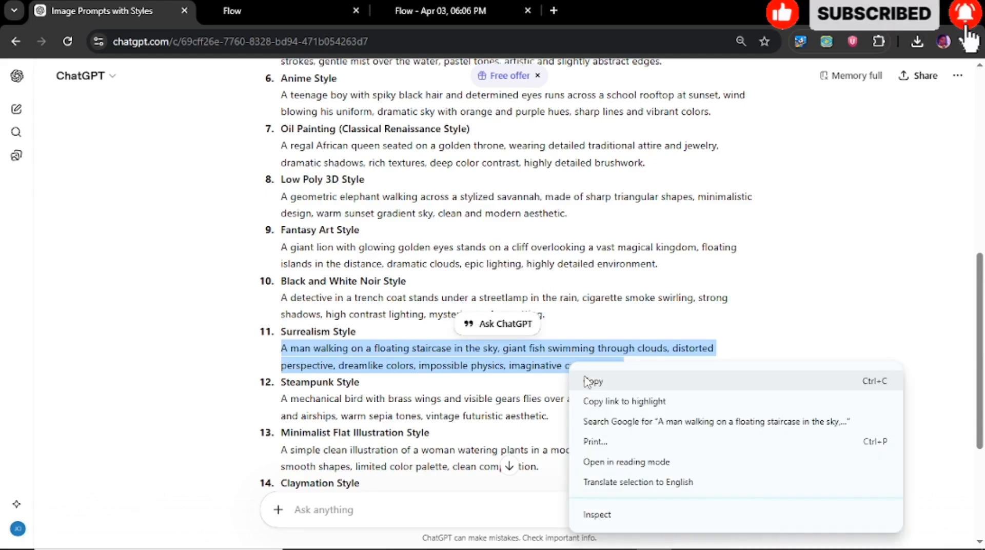
left_click(585, 381)
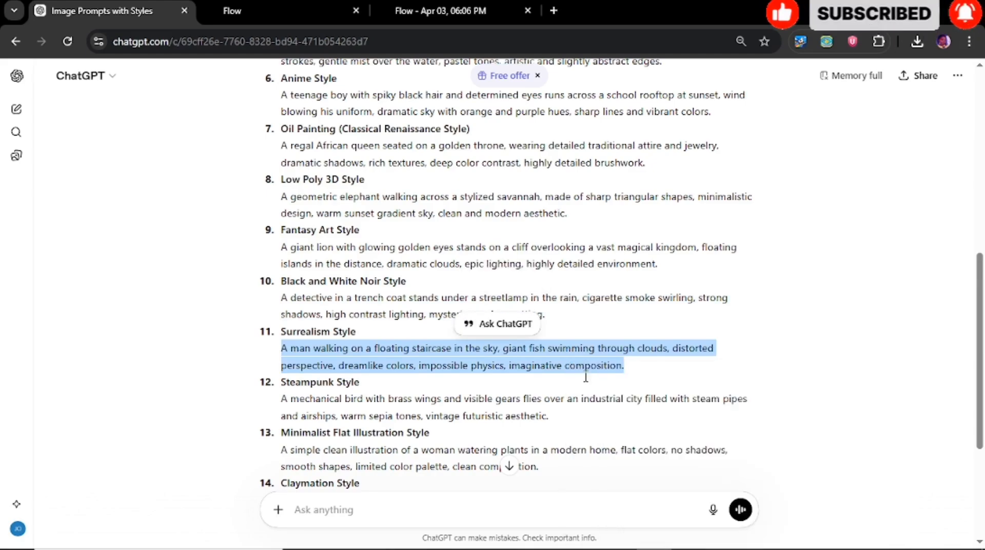
Switch to Flow and download the orange geometric elephant image at 1K original size.
left_click(439, 20)
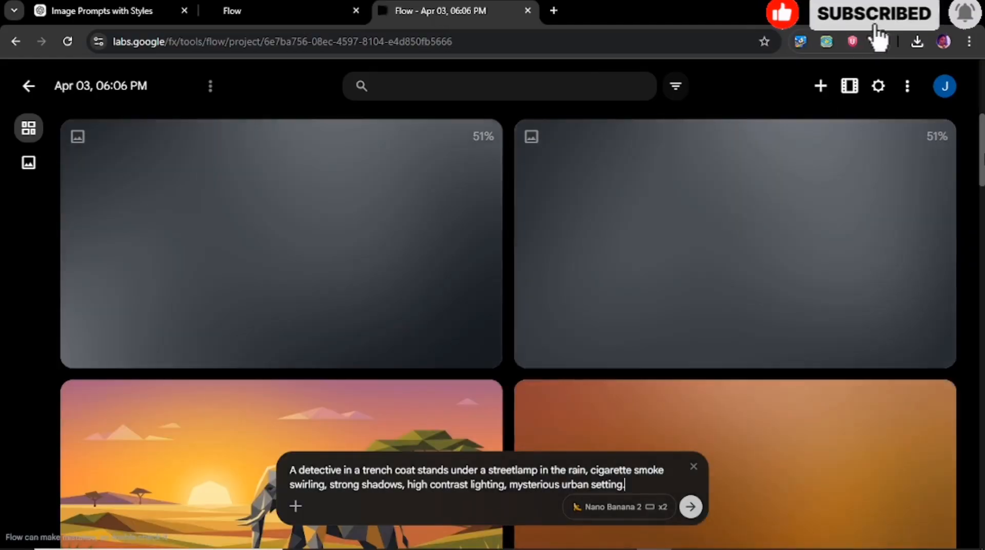
scroll(980, 177, "down", 4)
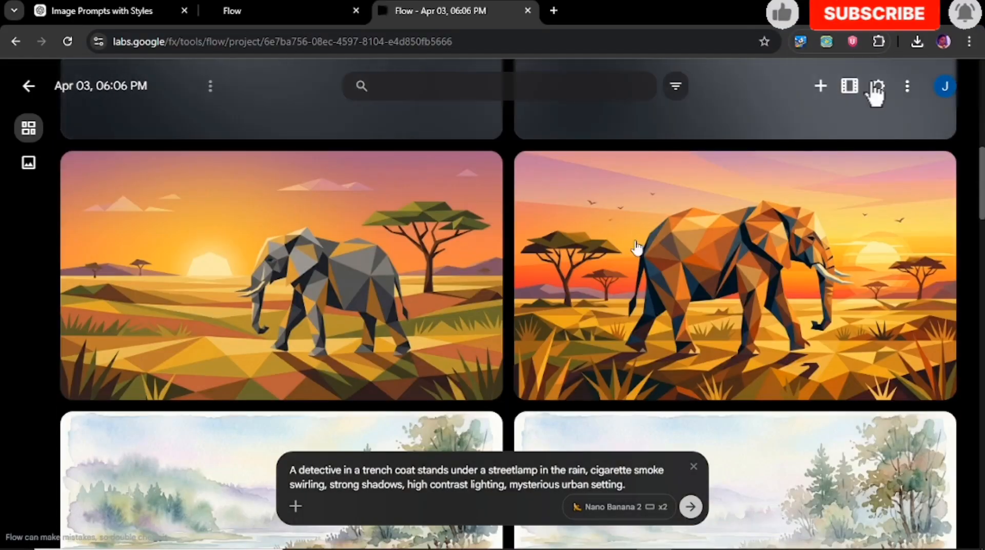
left_click(127, 10)
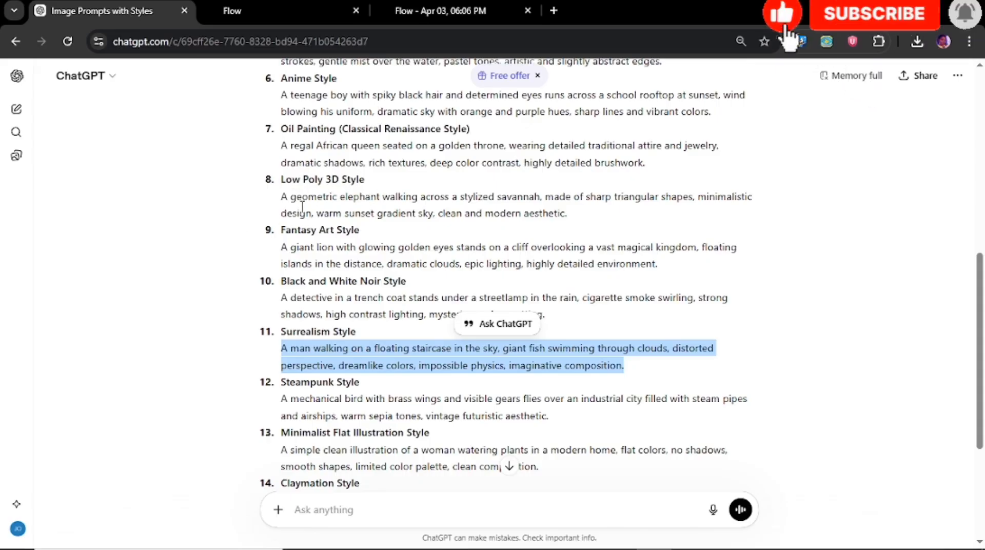
left_click(426, 11)
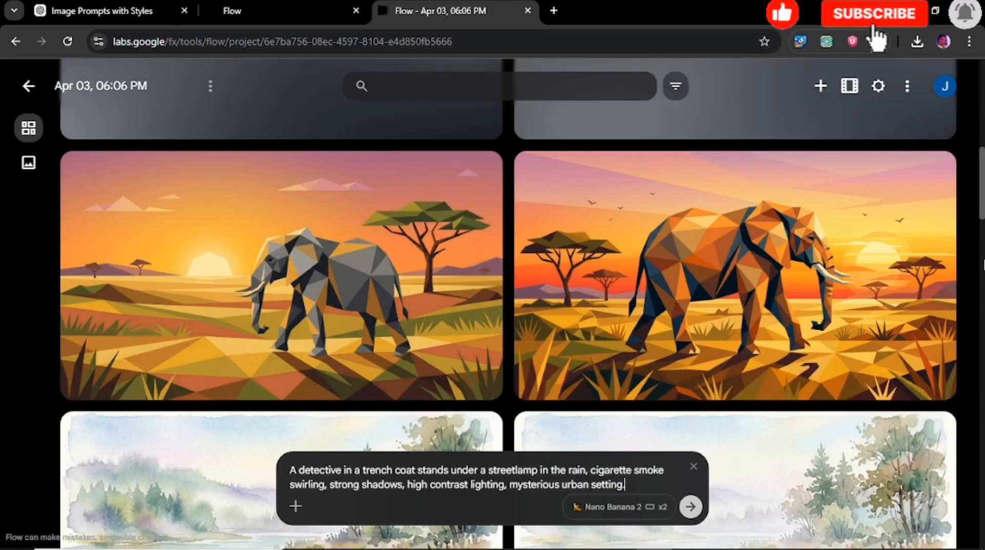
left_click(937, 172)
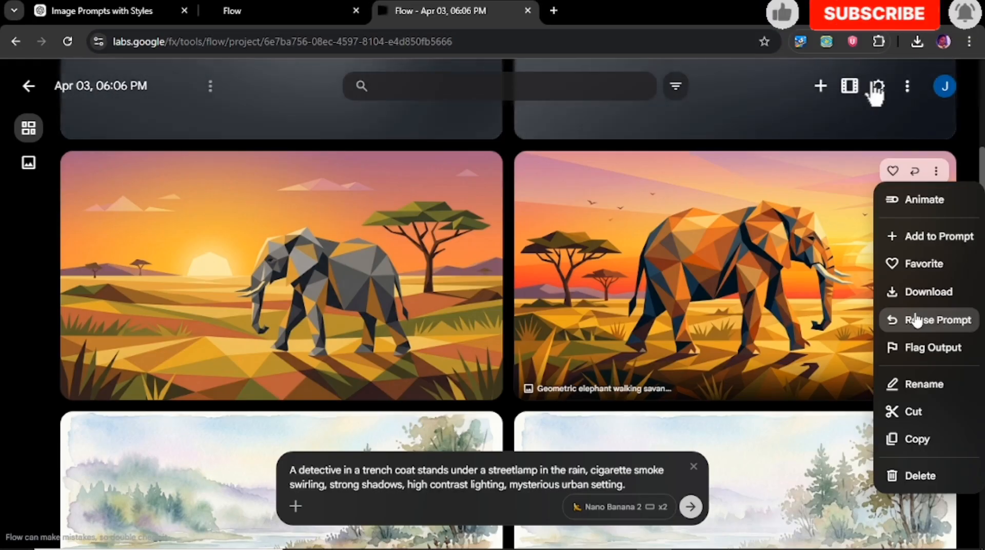
mouse_move(929, 297)
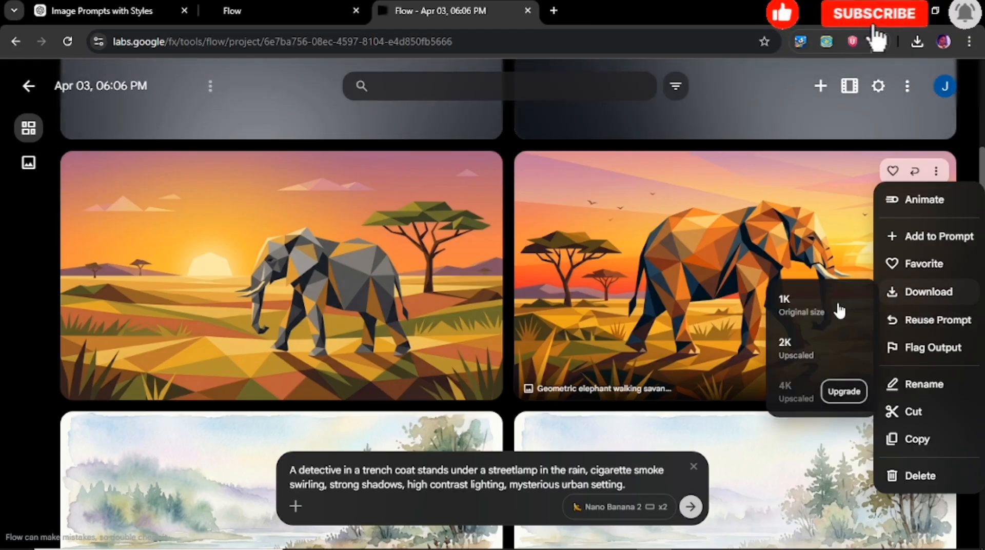
left_click(821, 305)
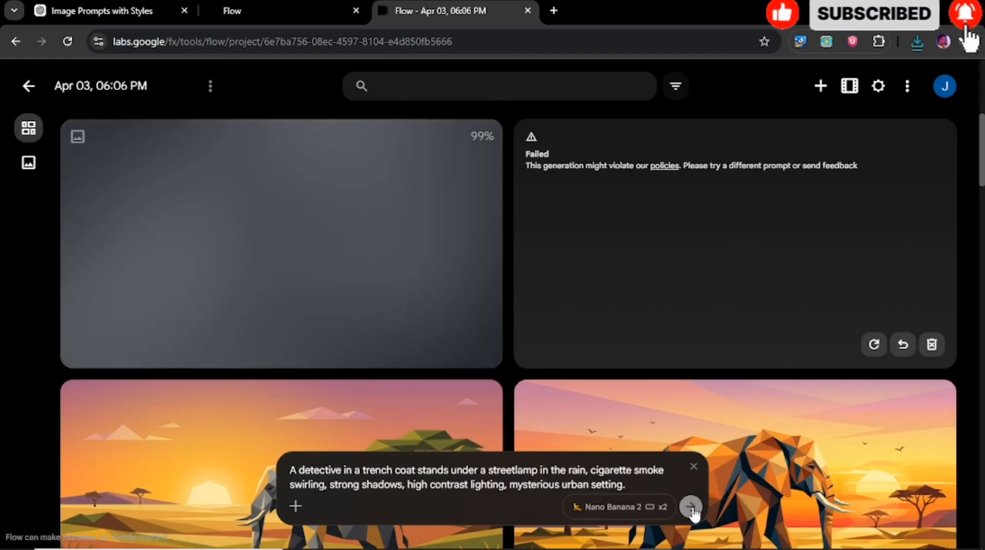
Generate the detective images from the entered prompt and paste the copied floating staircase prompt into the emptied prompt box.
left_click(691, 510)
right_click(519, 489)
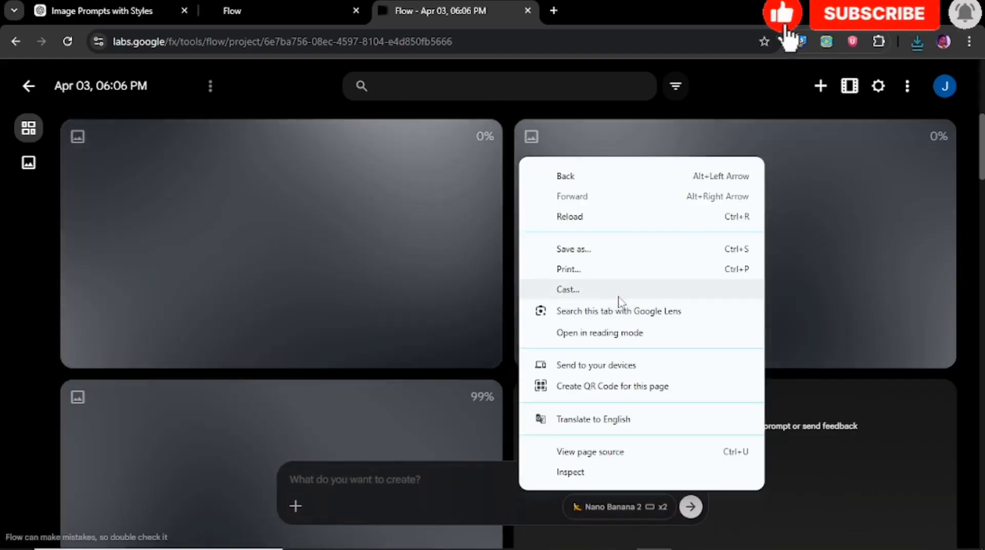
left_click(425, 485)
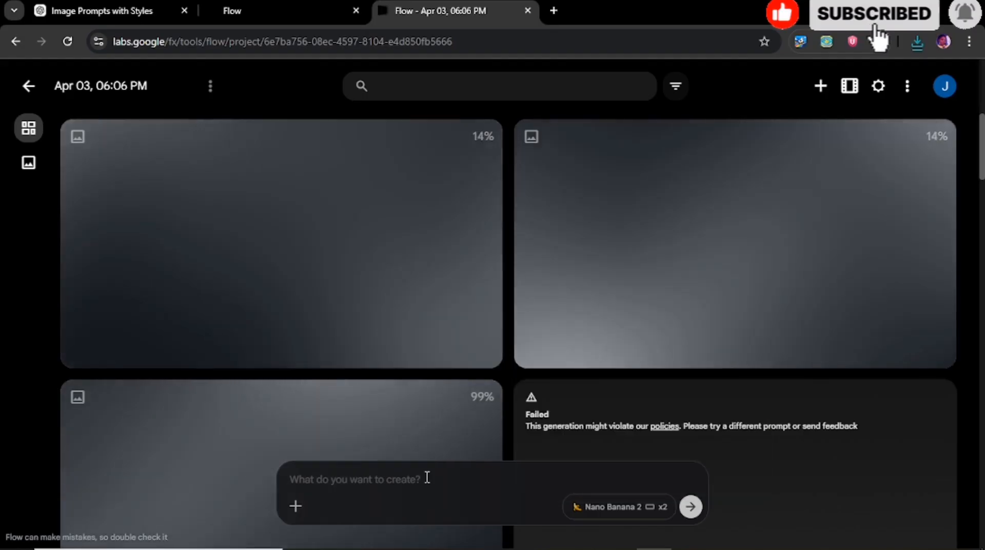
right_click(426, 476)
left_click(473, 314)
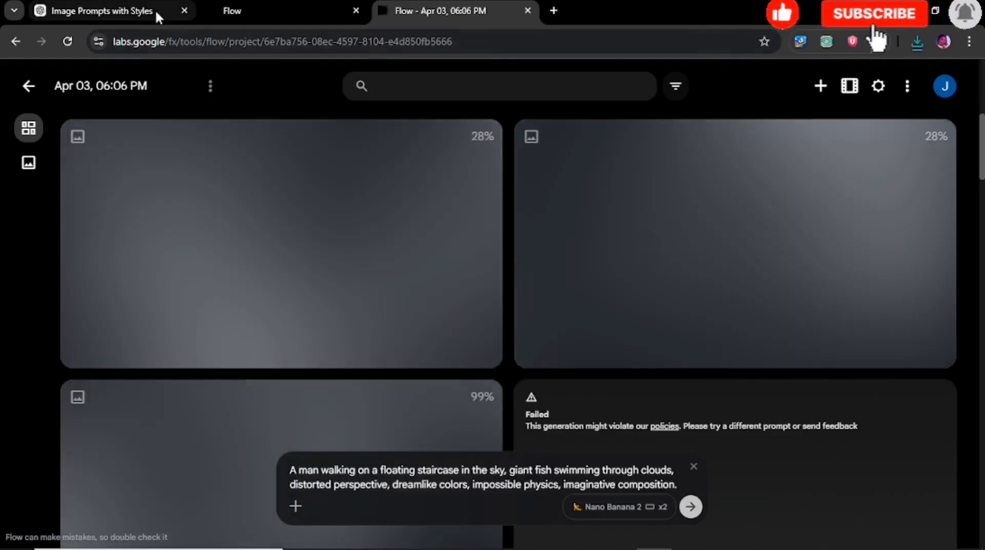
Switch to ChatGPT and copy the Steampunk Style prompt about the mechanical bird with brass wings.
left_click(148, 10)
left_click_drag(282, 400, 467, 421)
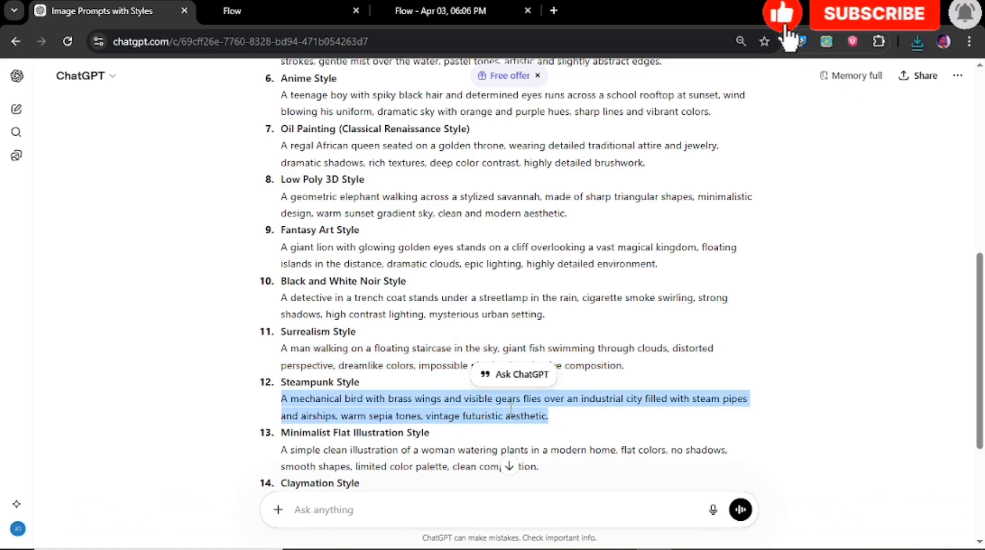
right_click(516, 406)
left_click(552, 254)
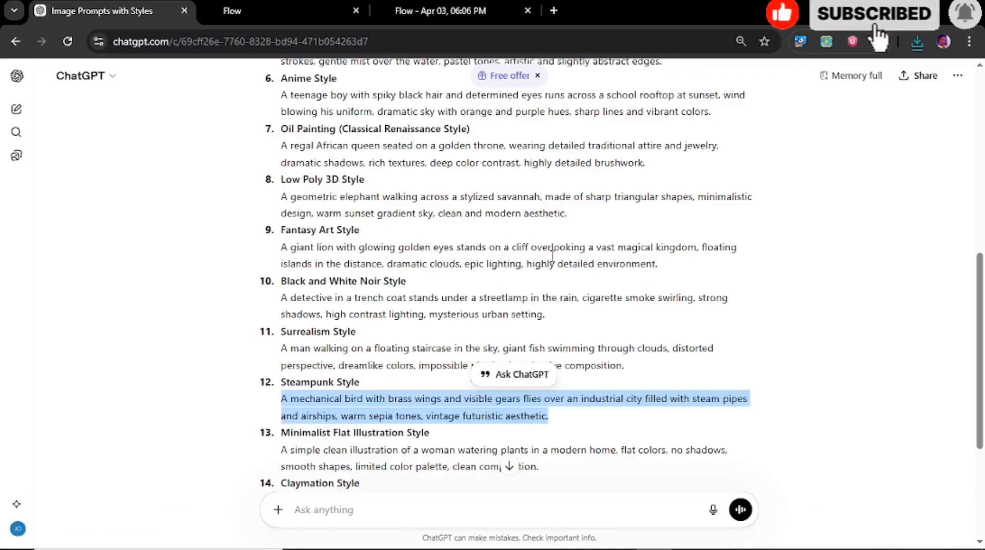
Switch to Flow, generate the floating staircase images, and paste the copied mechanical bird prompt into the prompt box.
left_click(440, 10)
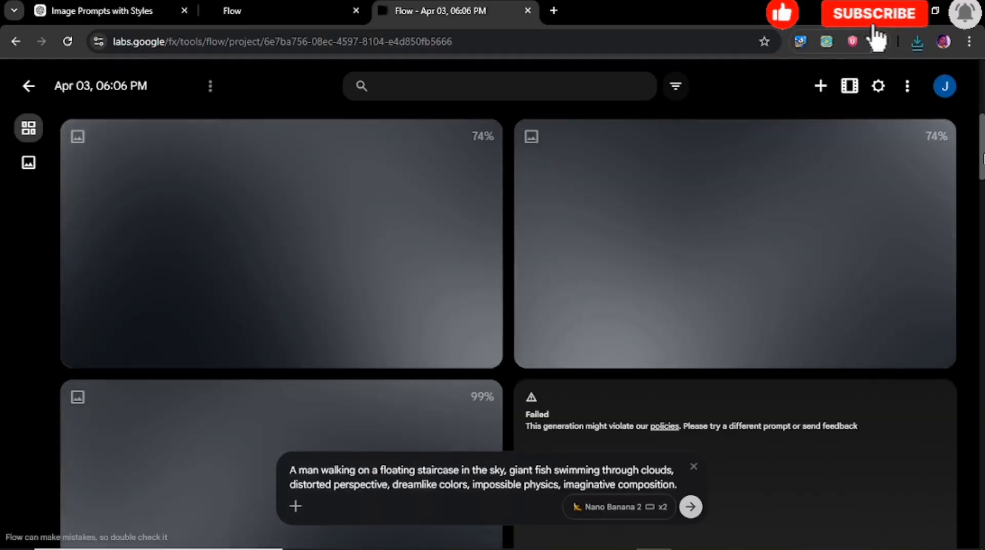
scroll(733, 411, "down", 2)
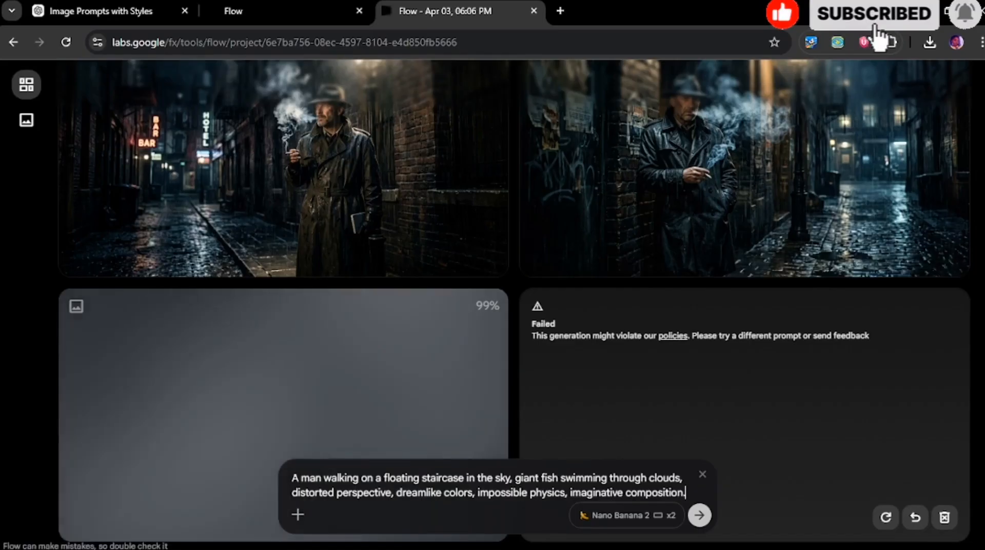
scroll(744, 307, "up", 2)
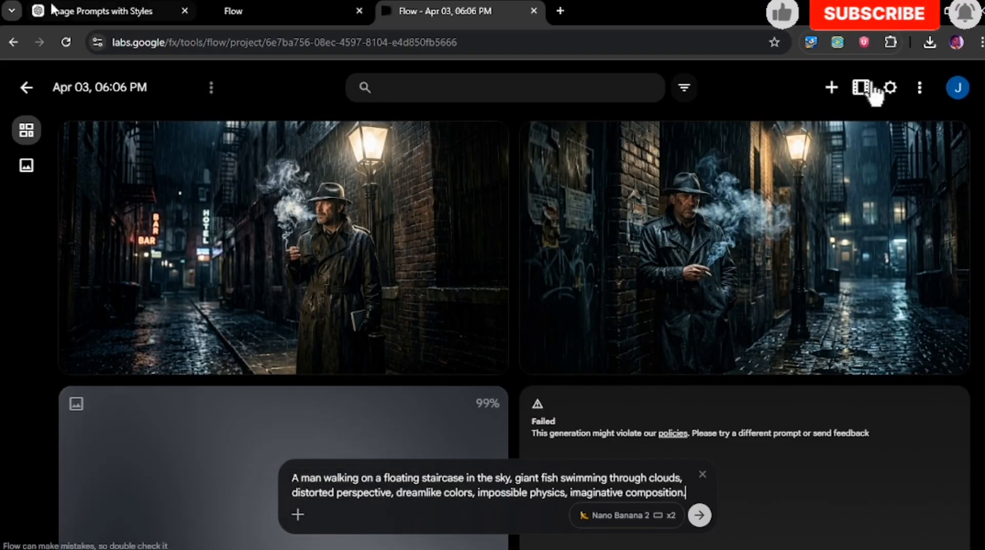
left_click(66, 10)
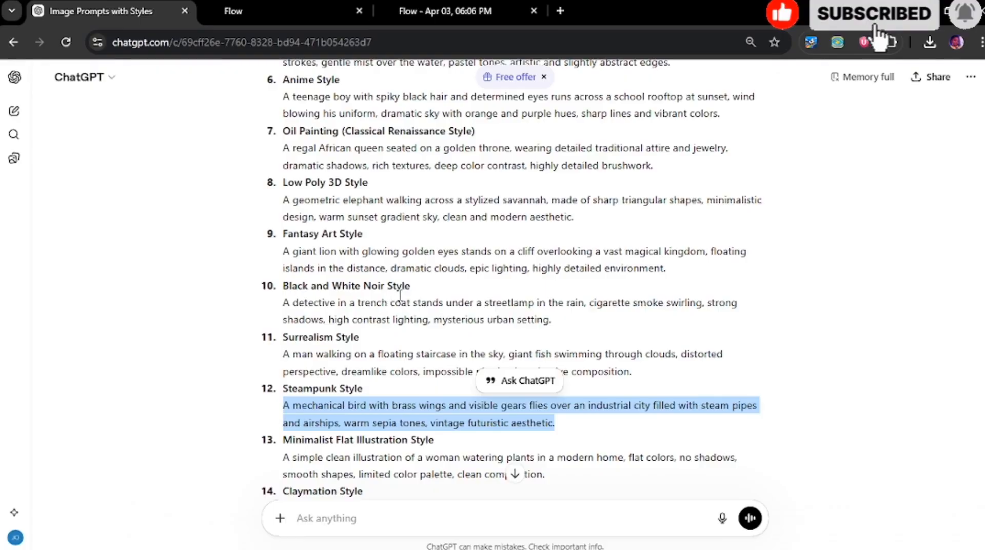
left_click(440, 10)
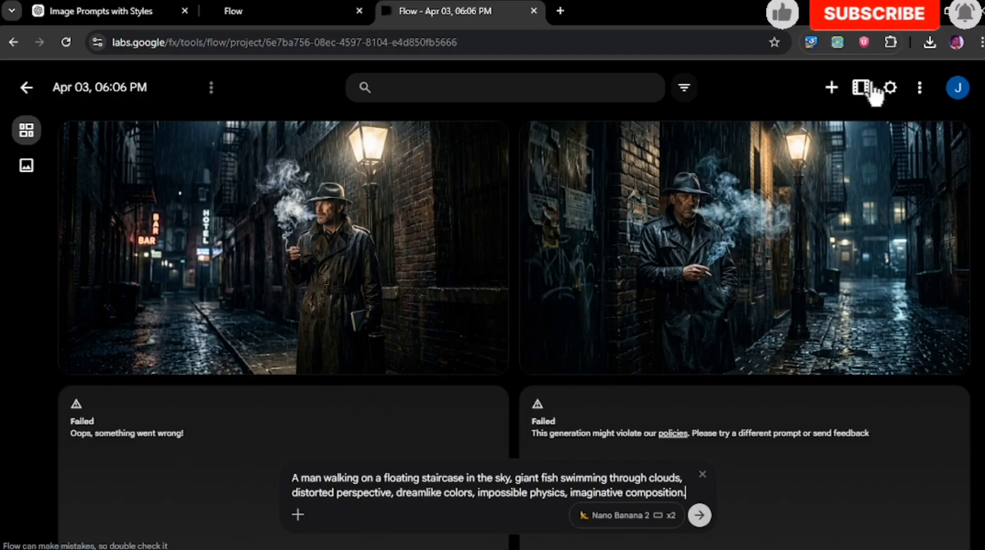
left_click(696, 517)
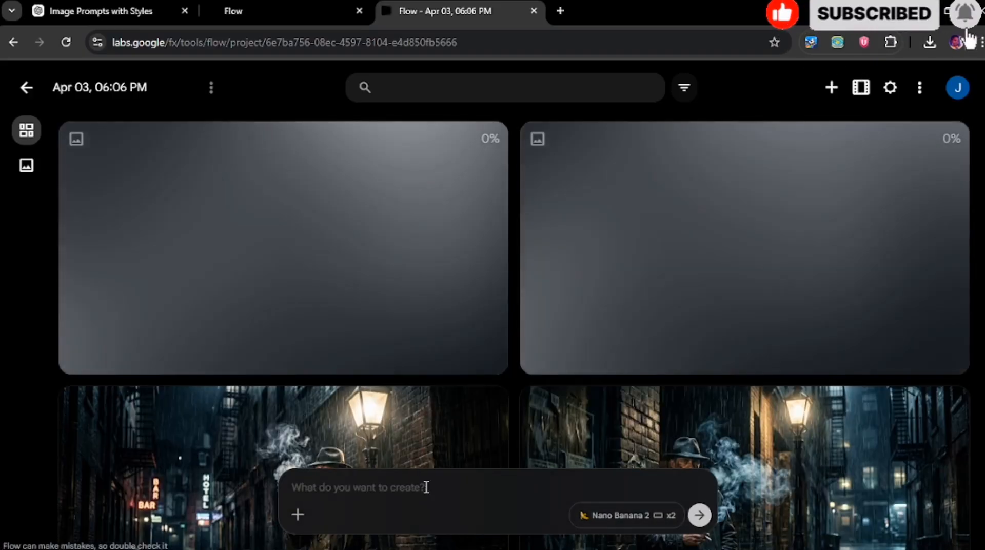
right_click(424, 485)
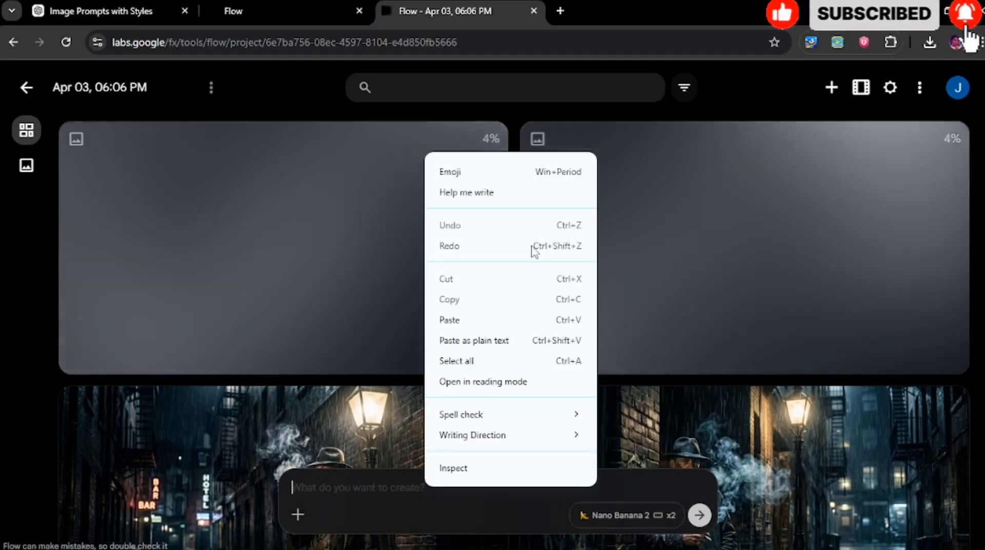
left_click(465, 319)
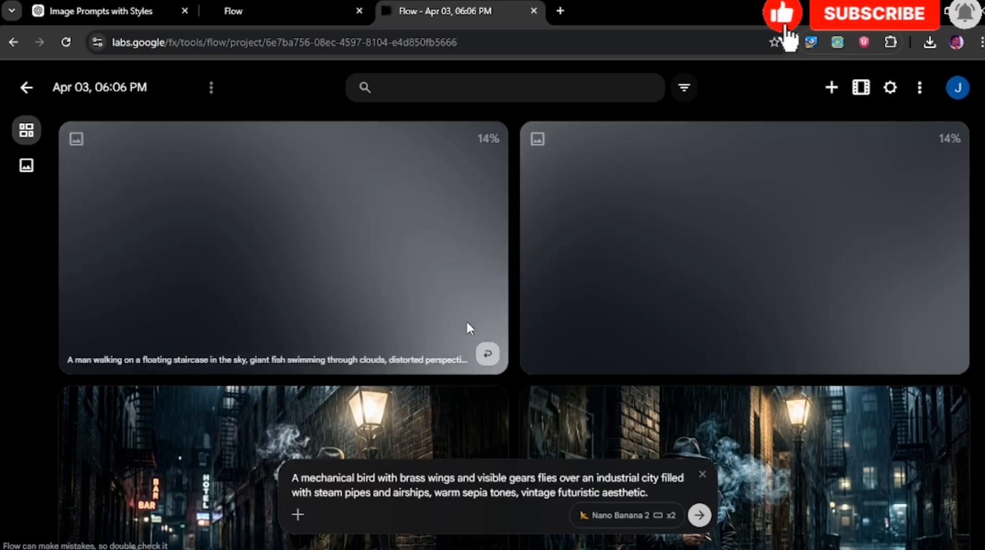
Switch to ChatGPT and copy the Fantasy Art Style prompt about the giant lion with glowing golden eyes.
left_click(156, 11)
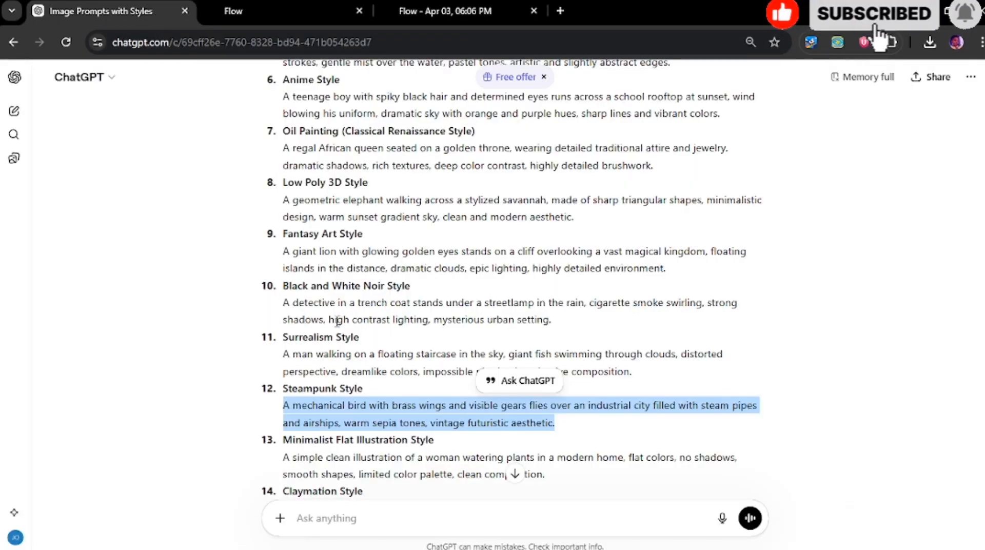
left_click_drag(286, 252, 673, 302)
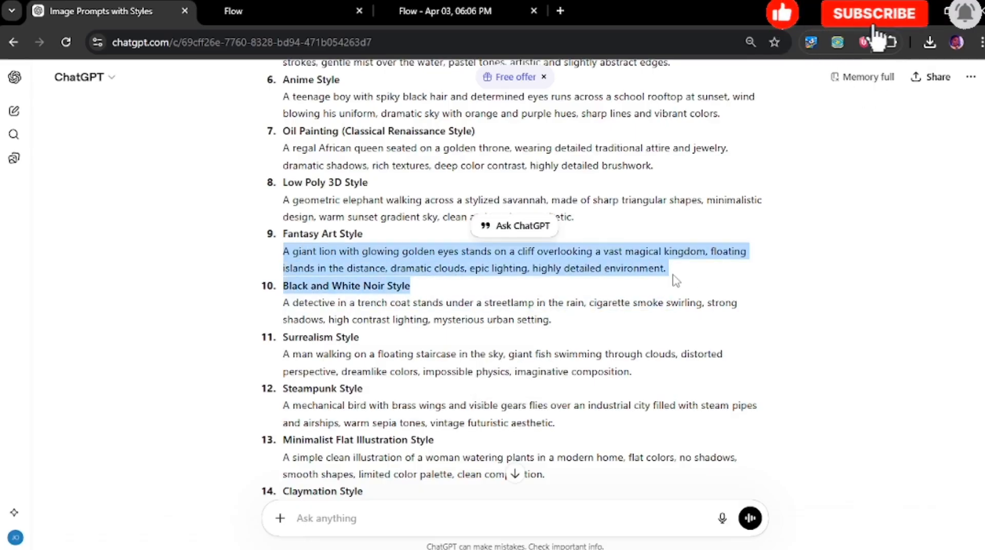
left_click(676, 279)
left_click_drag(285, 251, 505, 263)
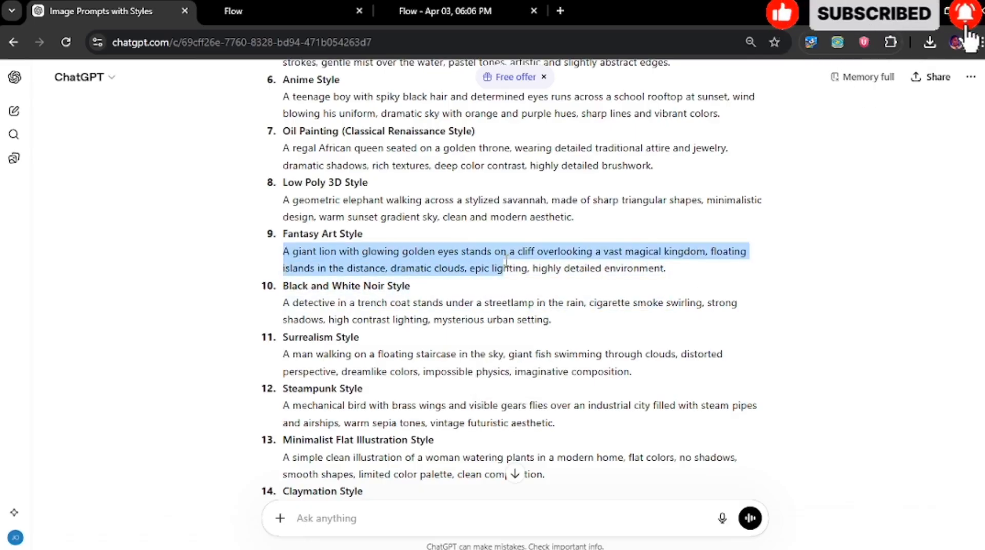
left_click_drag(575, 256, 689, 275)
right_click(632, 265)
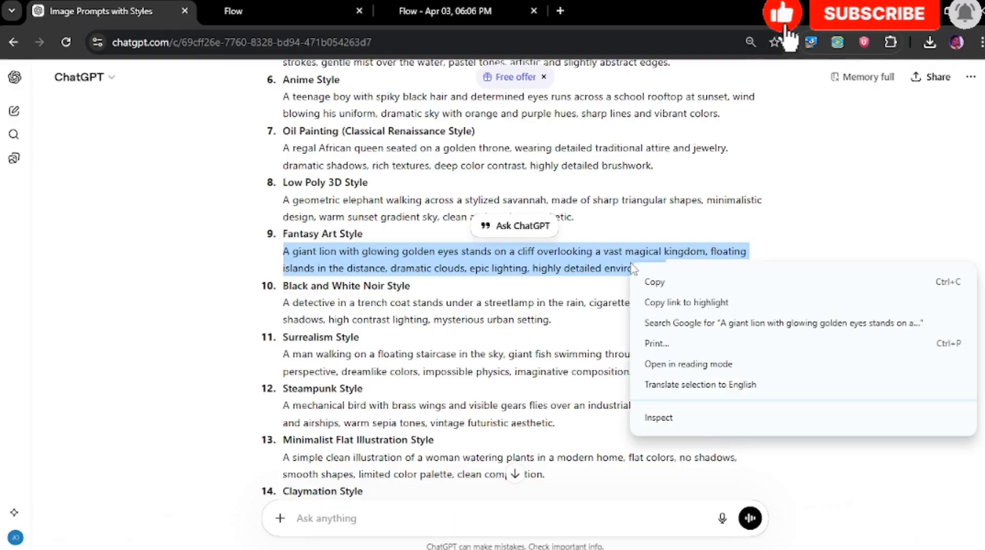
left_click(648, 283)
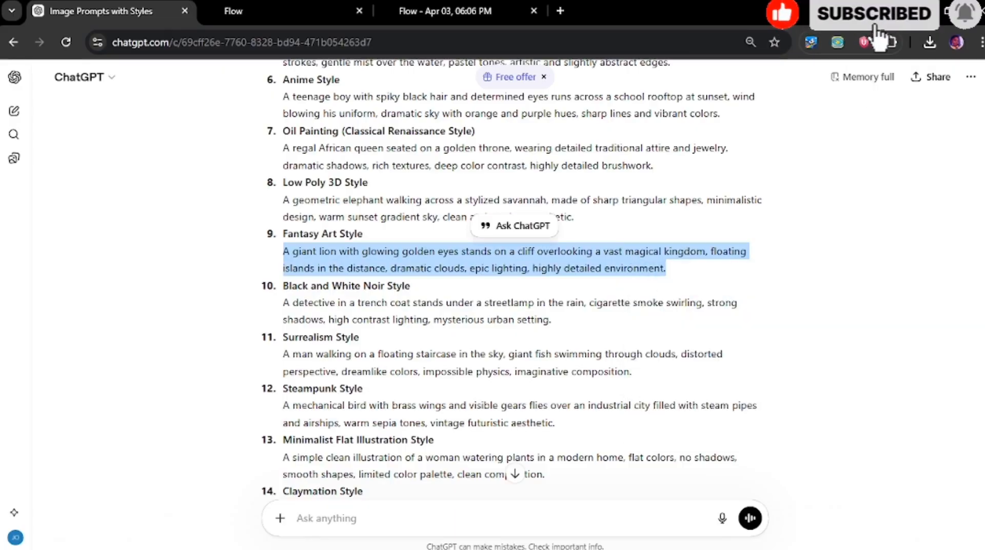
Switch to Flow, generate the mechanical bird images, and paste the copied giant lion prompt into the prompt box.
left_click(491, 8)
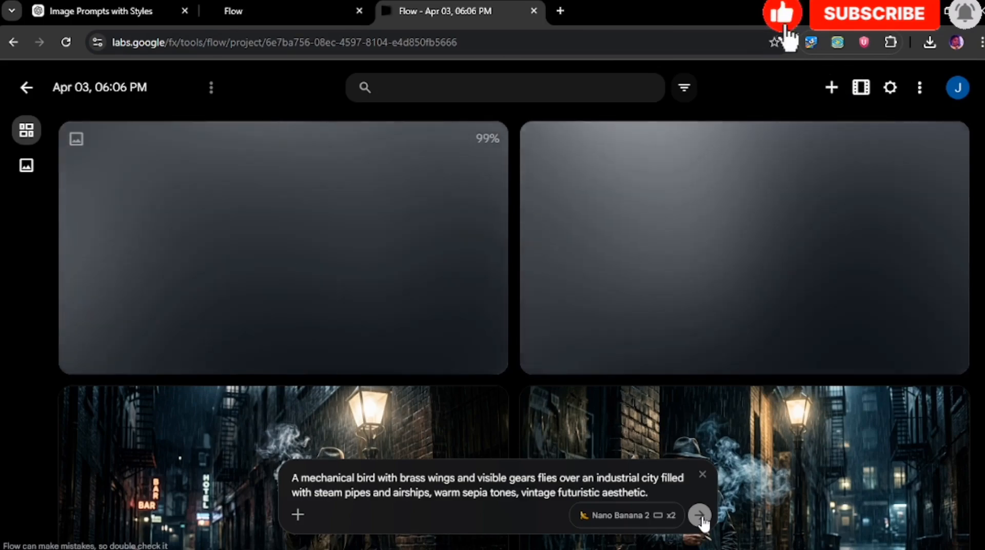
left_click(700, 515)
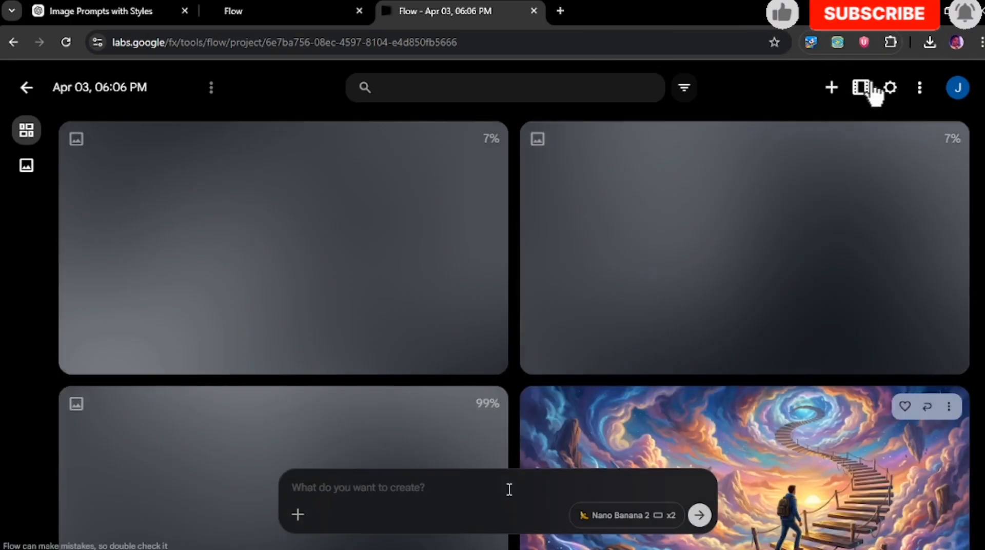
right_click(507, 487)
left_click(561, 330)
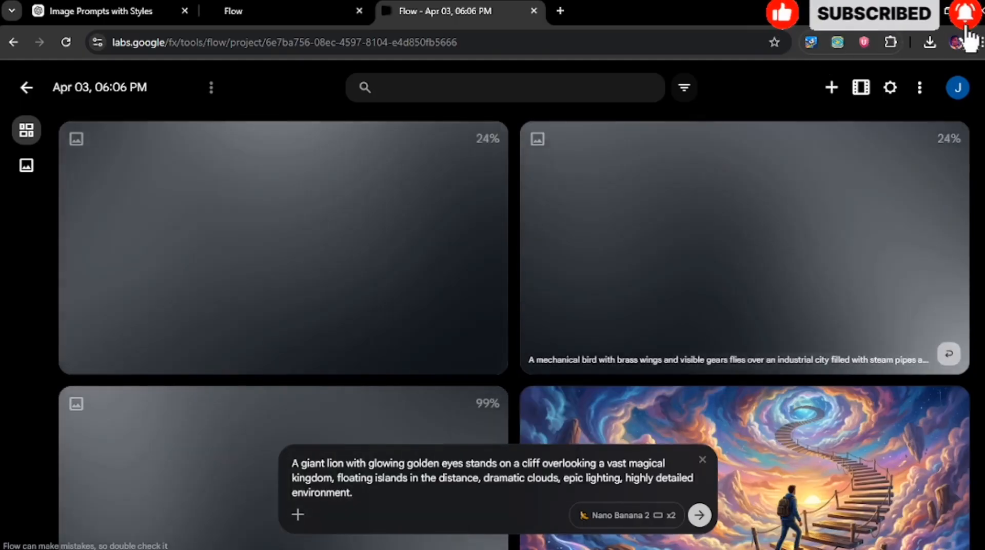
Look over the floating staircase and mechanical bird images, and generate the giant lion images from the pasted prompt.
scroll(513, 308, "down", 7)
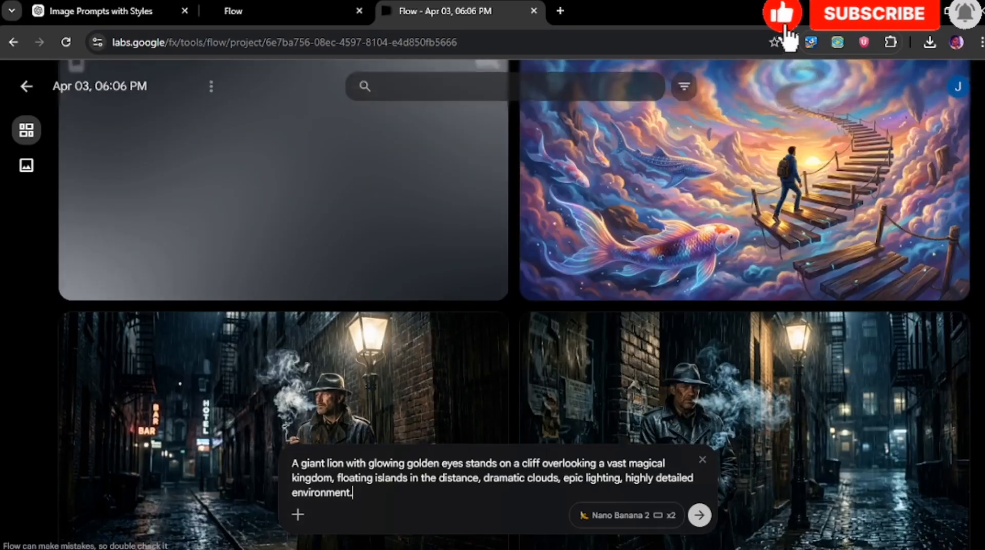
scroll(513, 308, "up", 3)
scroll(513, 307, "up", 1)
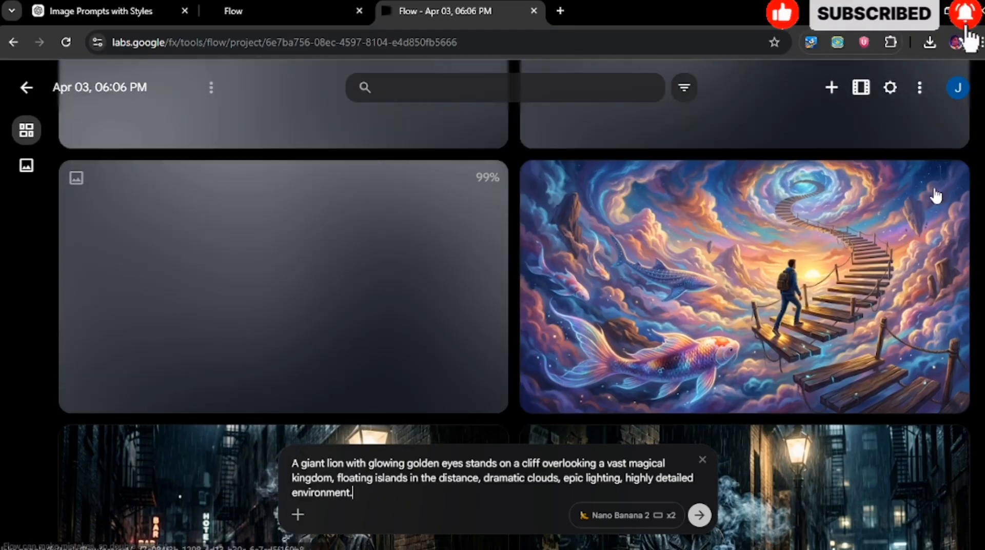
mouse_move(939, 195)
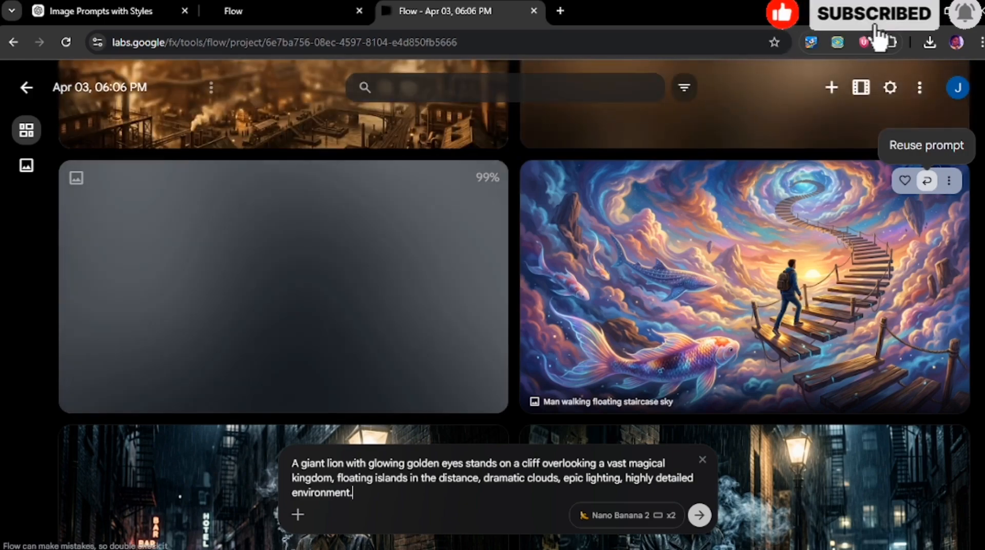
scroll(514, 305, "up", 5)
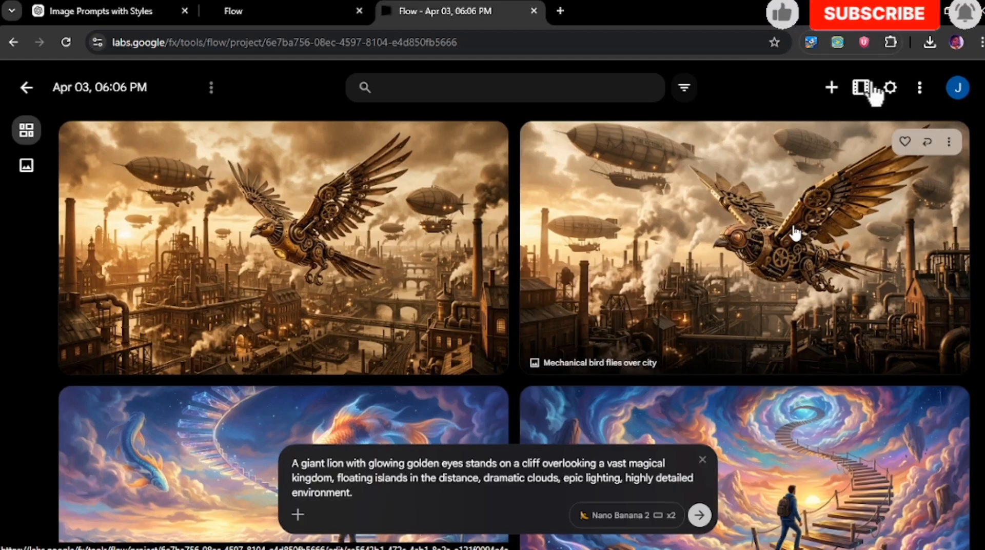
left_click(59, 8)
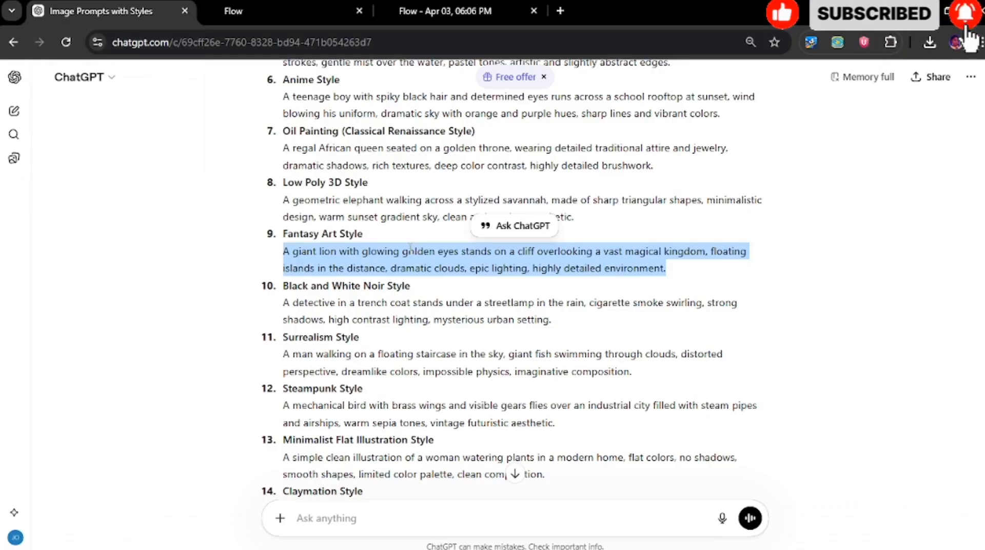
left_click(345, 229)
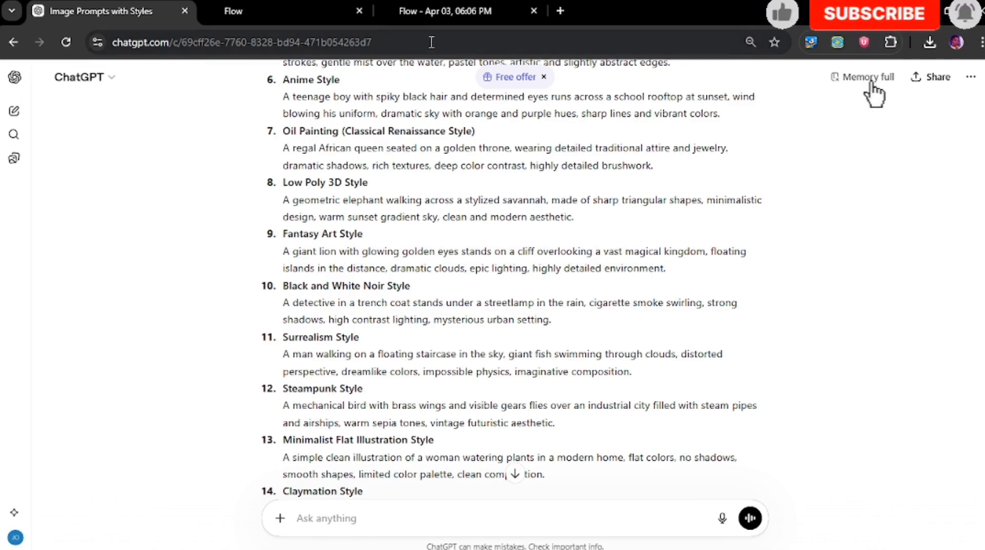
left_click(441, 8)
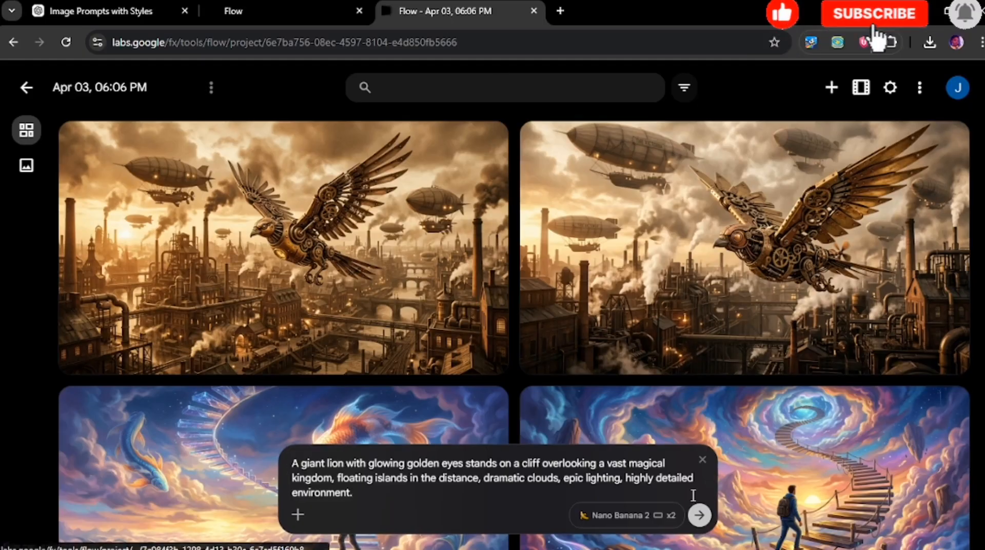
left_click(700, 514)
right_click(518, 497)
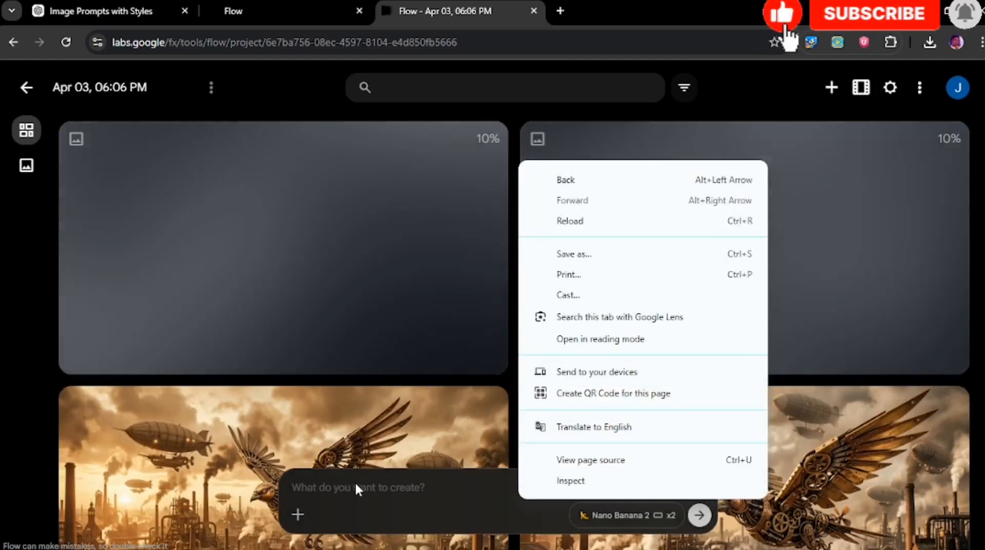
Switch to ChatGPT and copy the Minimalist Flat Illustration Style heading with its prompt about the woman watering plants.
left_click(117, 9)
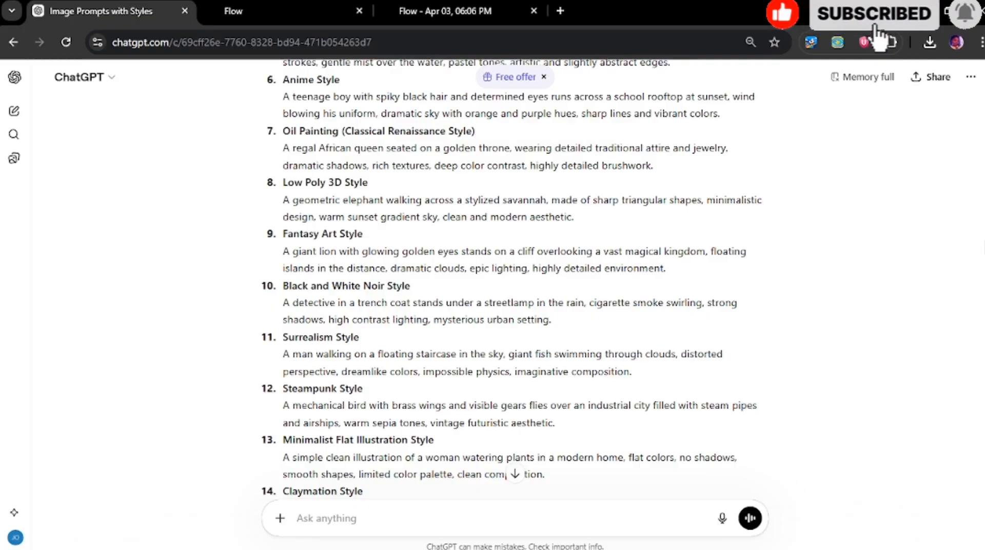
scroll(710, 384, "down", 3)
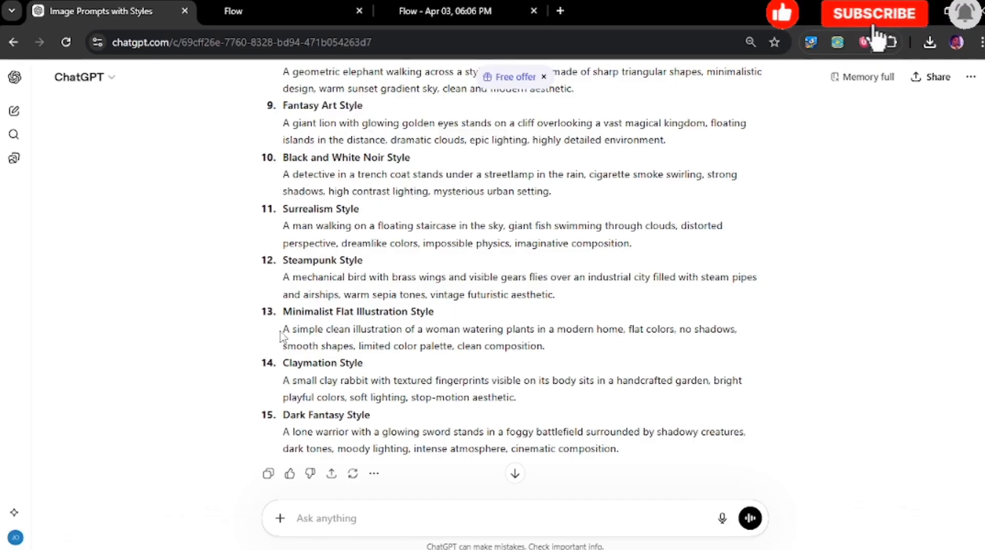
left_click_drag(282, 329, 454, 361)
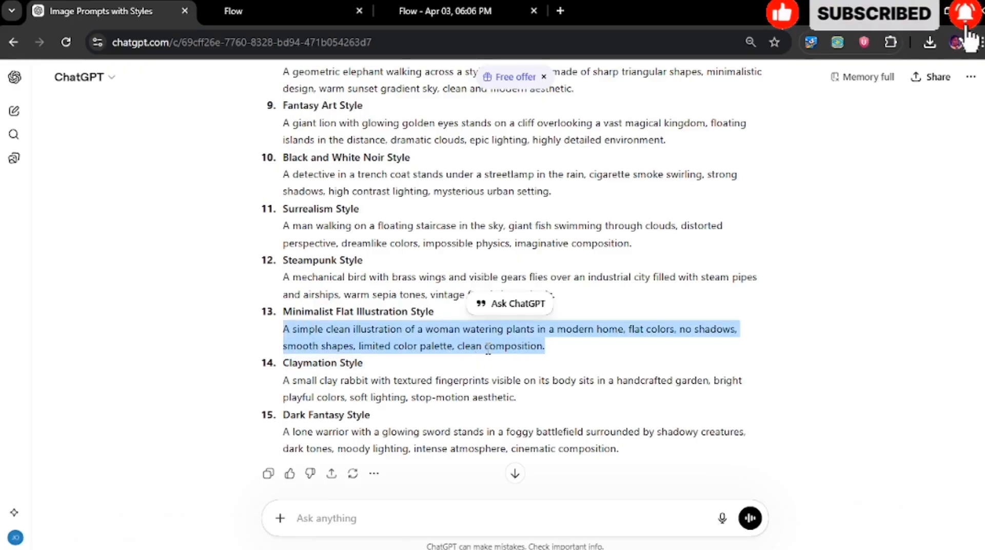
left_click(310, 317)
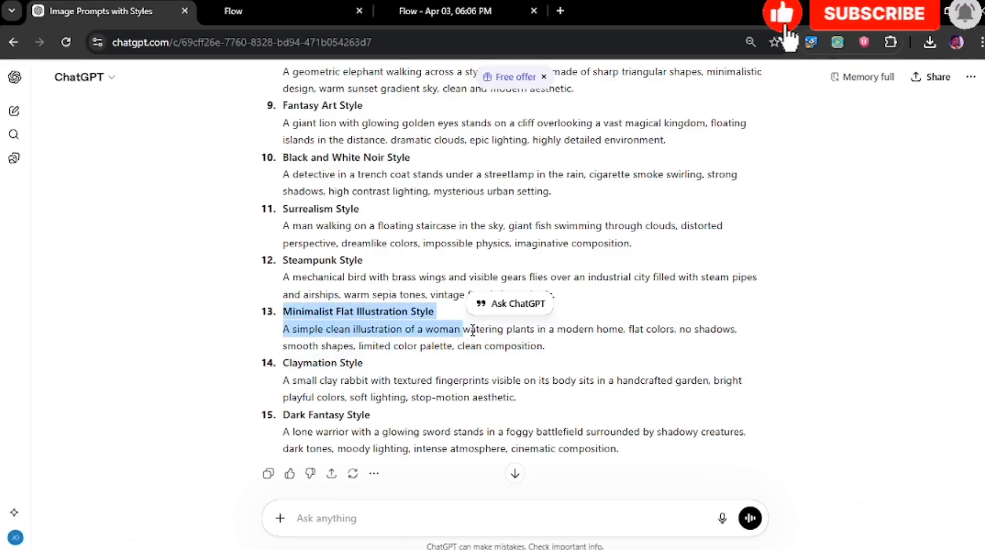
left_click_drag(465, 331, 553, 350)
right_click(396, 328)
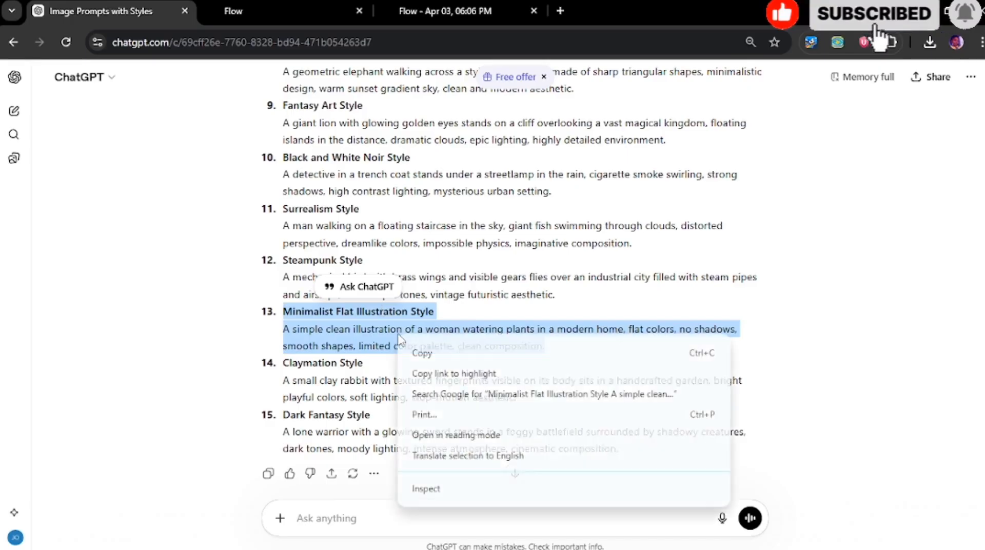
left_click(420, 352)
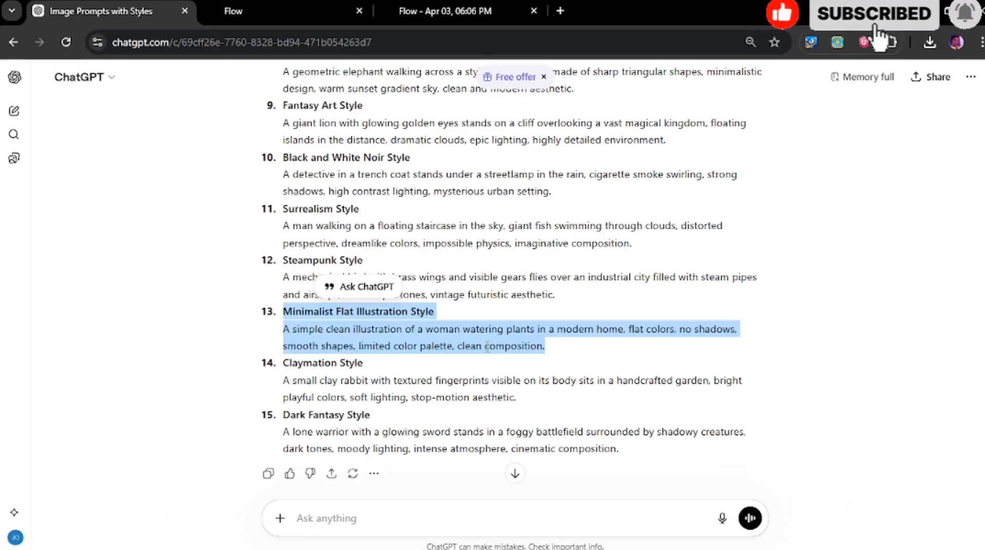
Copy the selected Minimalist Flat Illustration Style prompt, switch to Flow, and paste it into the prompt box.
right_click(443, 349)
left_click(459, 361)
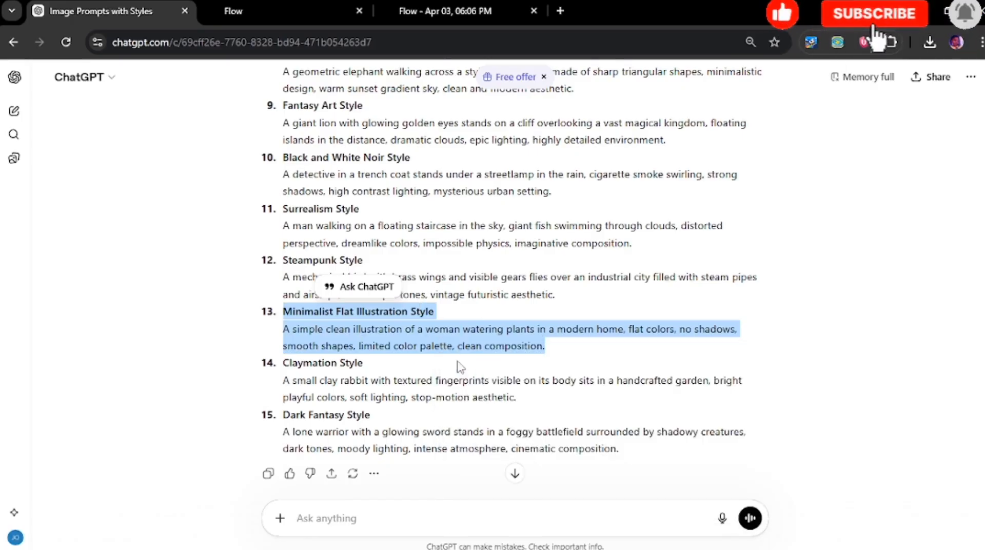
left_click(436, 13)
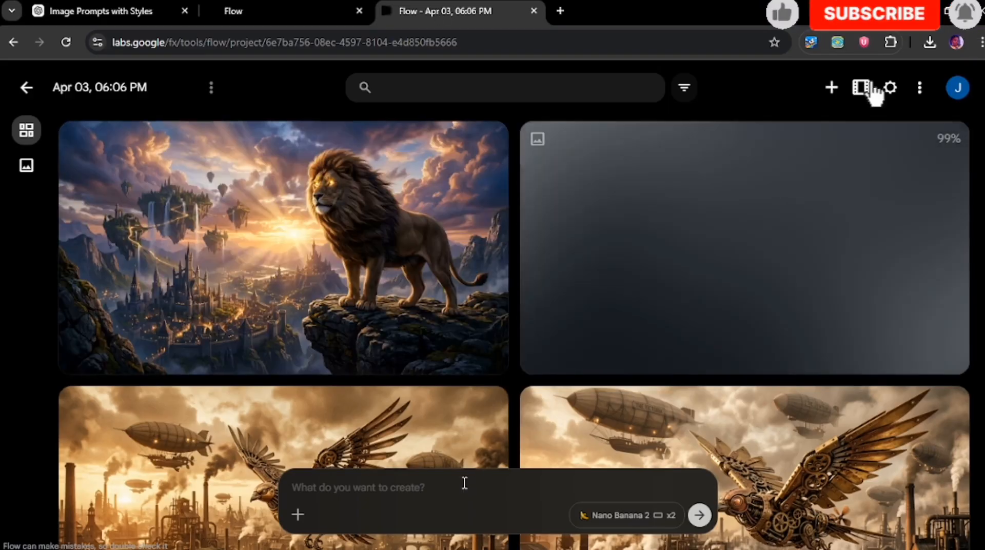
right_click(464, 482)
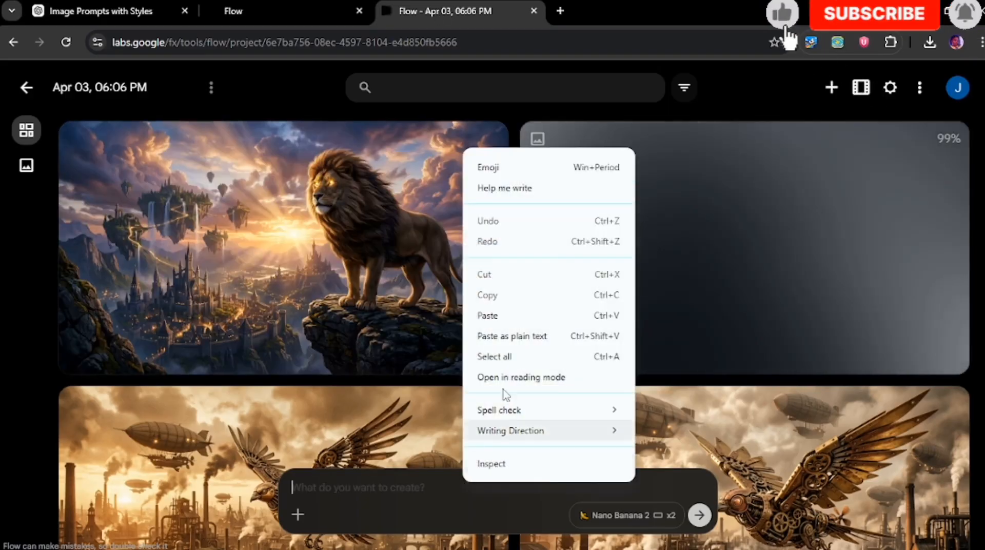
left_click(510, 314)
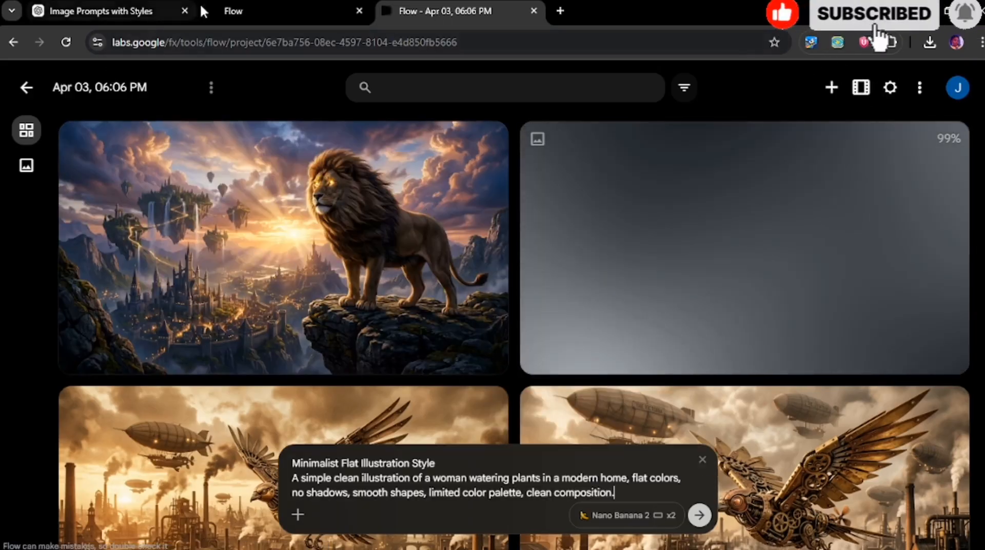
Recheck the Minimalist Flat Illustration Style prompt in ChatGPT, and generate the images of the woman watering plants in Flow.
left_click(134, 11)
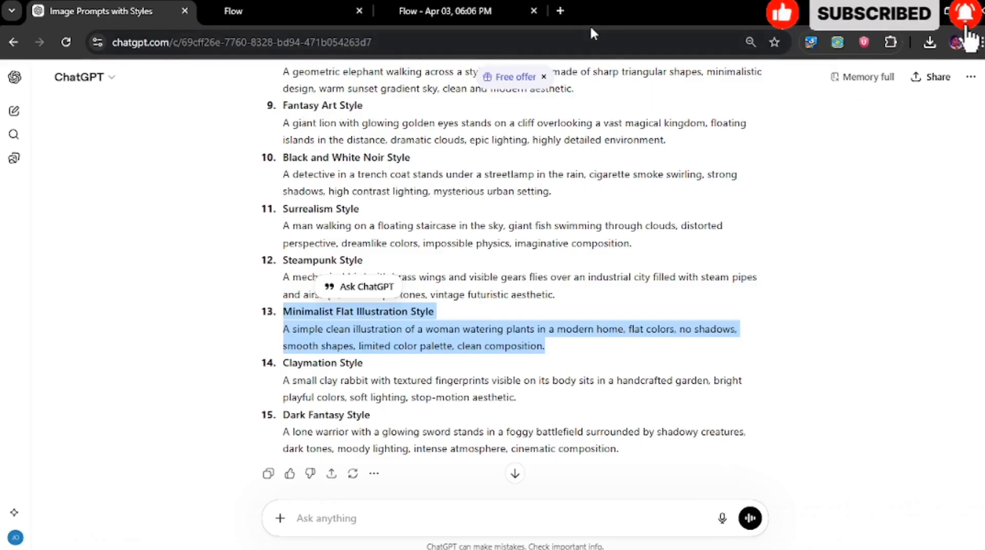
left_click(491, 10)
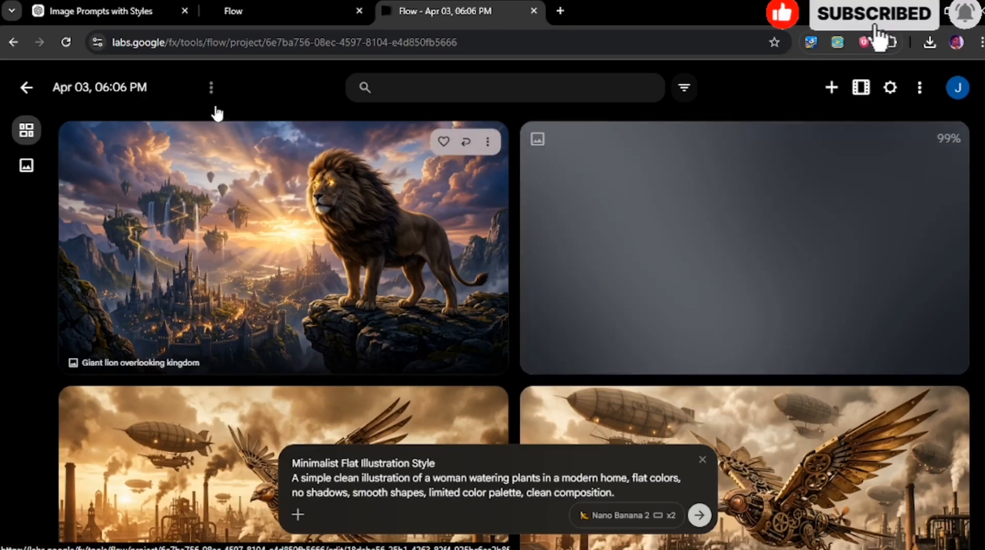
left_click(136, 12)
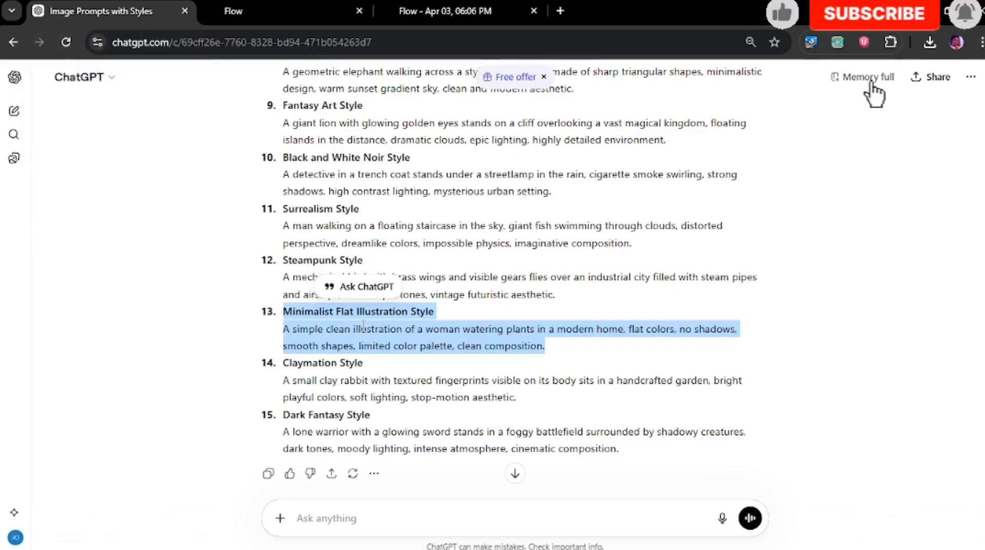
left_click(497, 14)
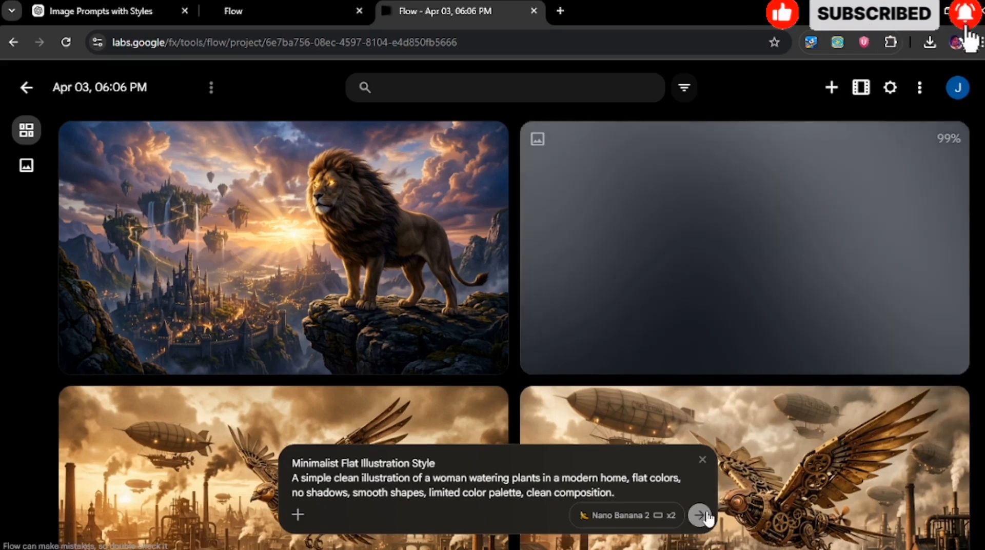
left_click(699, 515)
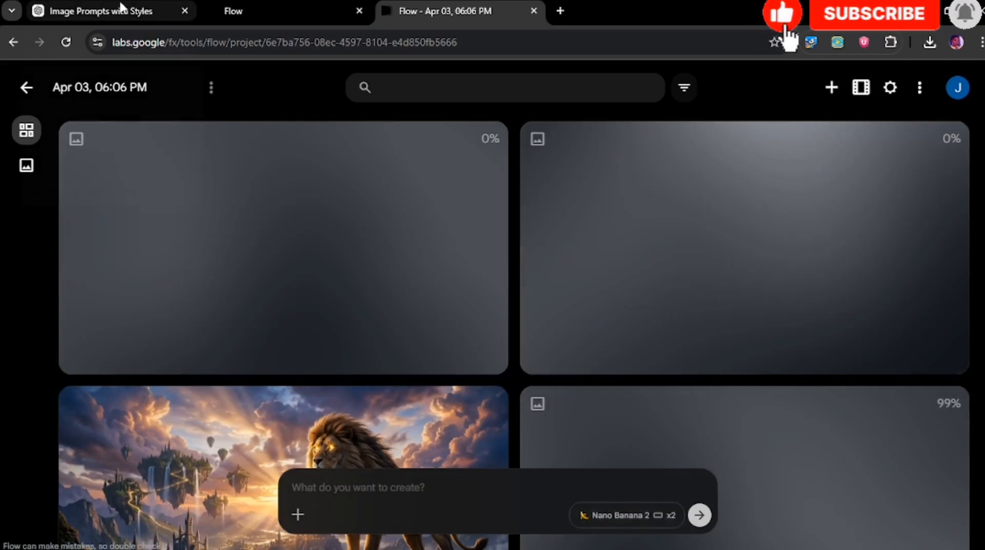
Switch to ChatGPT and copy the Claymation Style heading with its prompt about the small clay rabbit.
left_click(122, 7)
left_click_drag(281, 374, 538, 405)
left_click(278, 378)
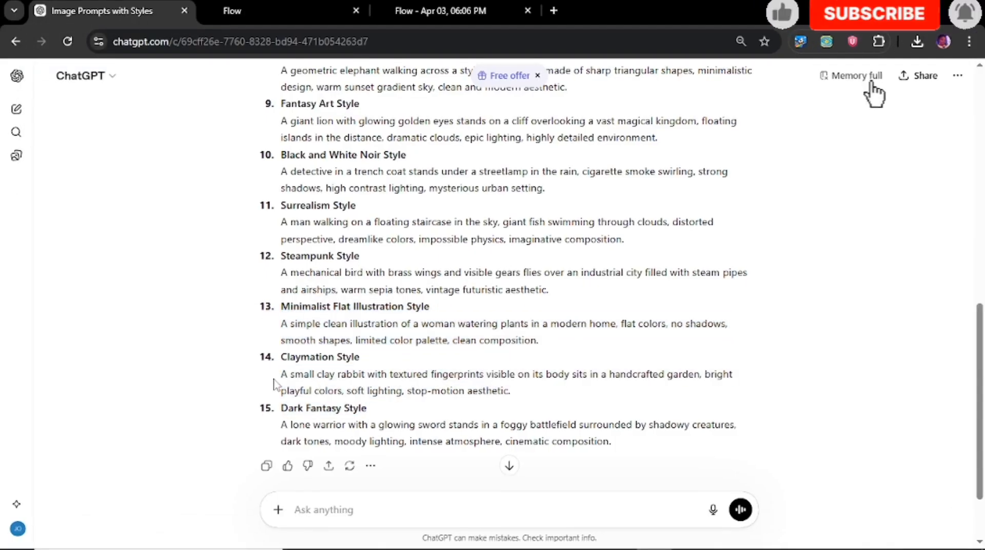
left_click_drag(366, 388, 484, 388)
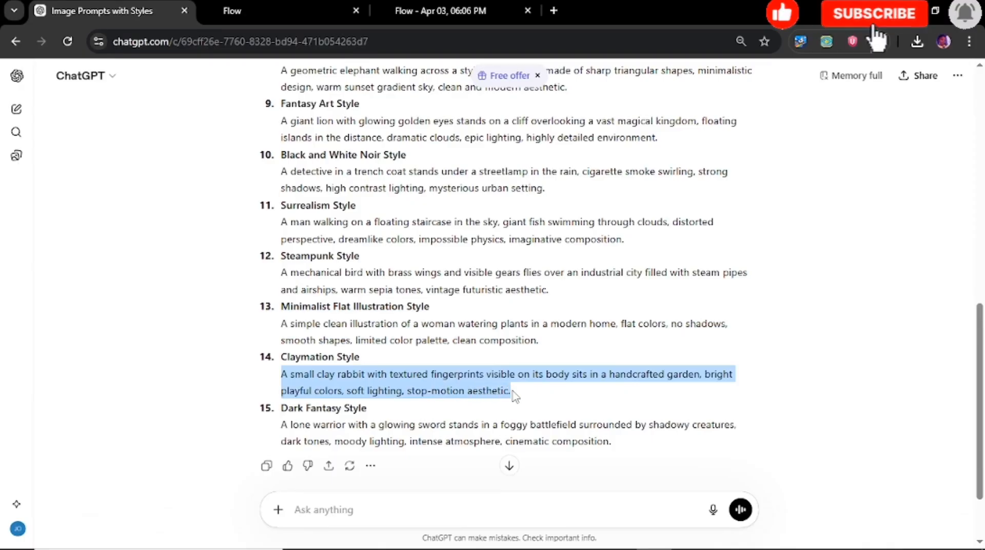
left_click_drag(282, 356, 335, 362)
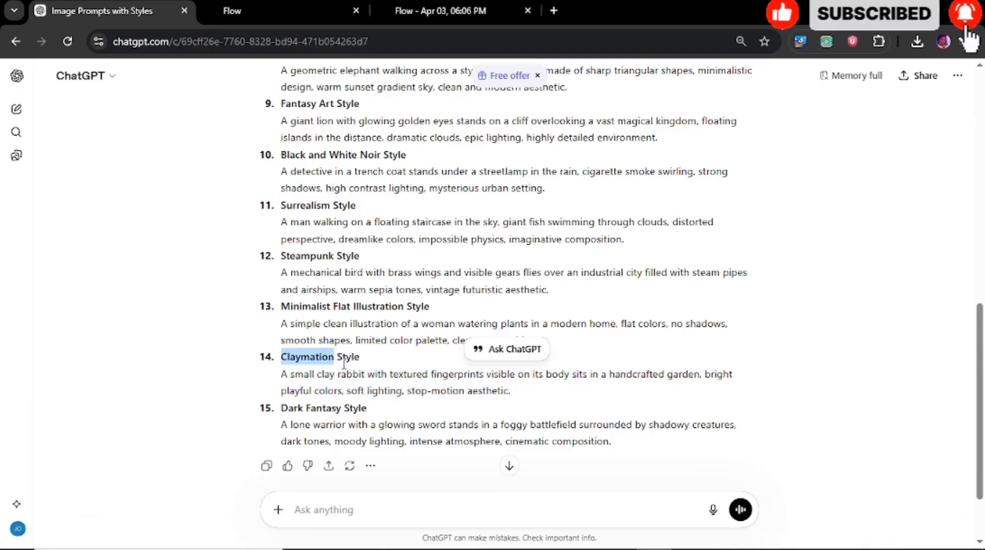
left_click_drag(477, 378, 551, 399)
right_click(462, 386)
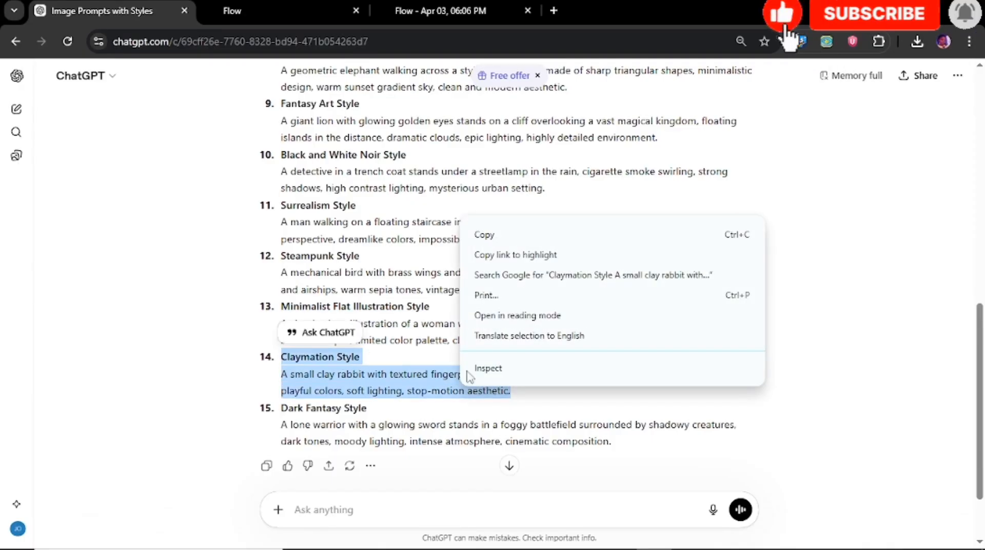
left_click(482, 233)
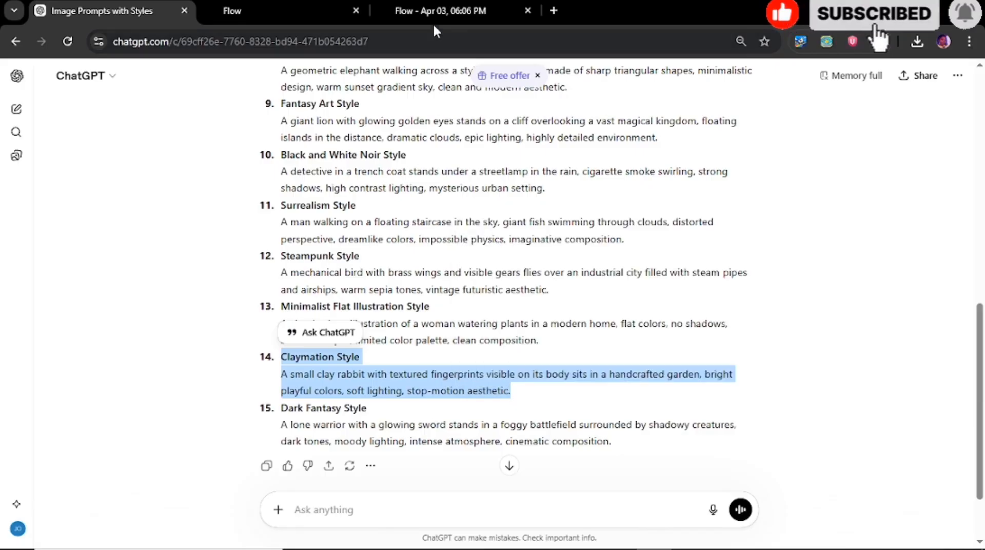
Switch to Flow, paste the copied Claymation Style prompt, and generate the clay rabbit images.
left_click(437, 10)
right_click(413, 476)
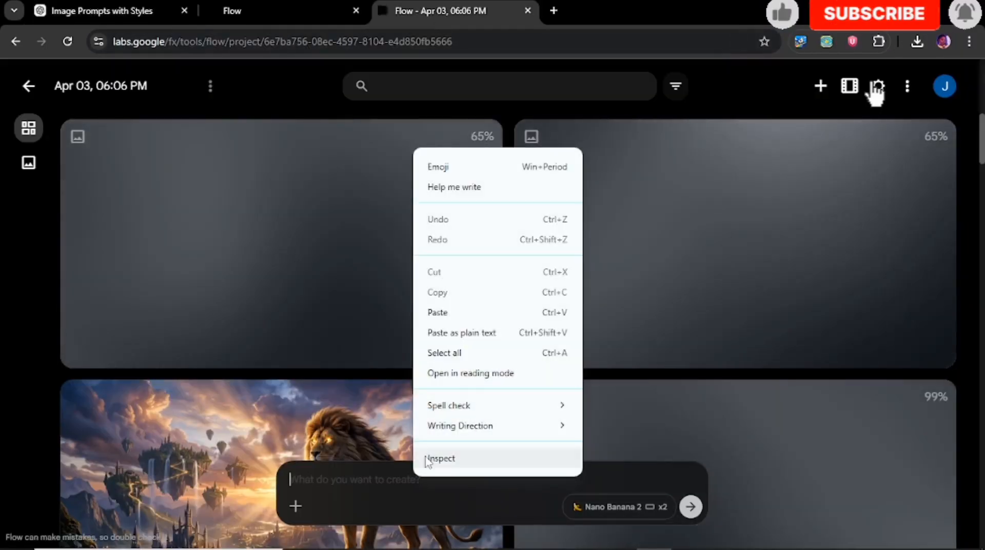
left_click(441, 312)
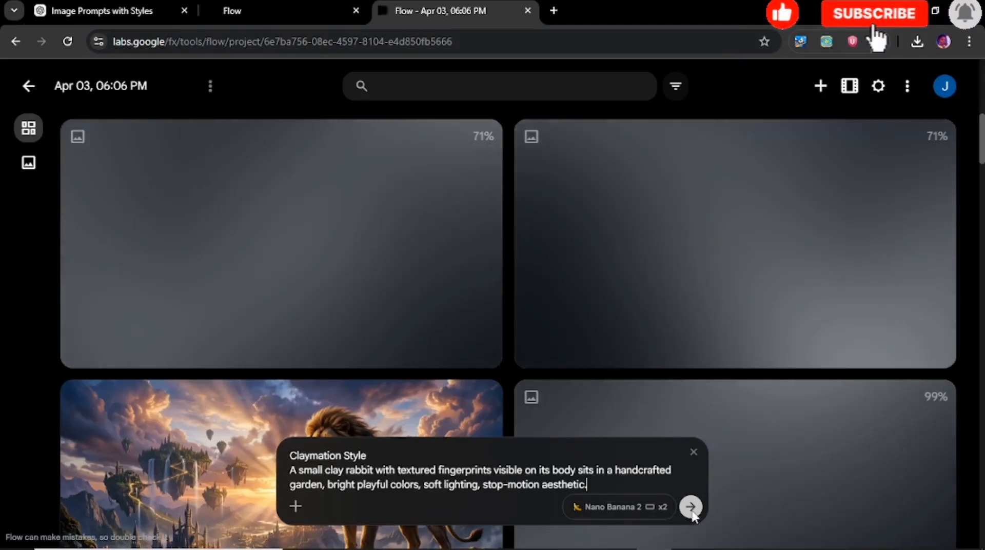
left_click(690, 506)
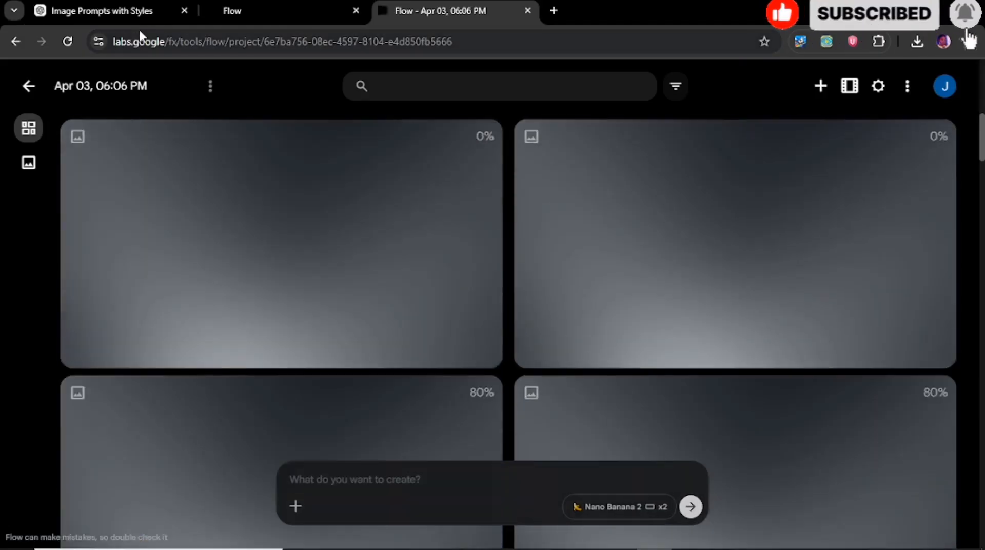
Switch to ChatGPT and copy the Dark Fantasy Style heading with its prompt about the lone warrior with a glowing sword.
left_click(135, 11)
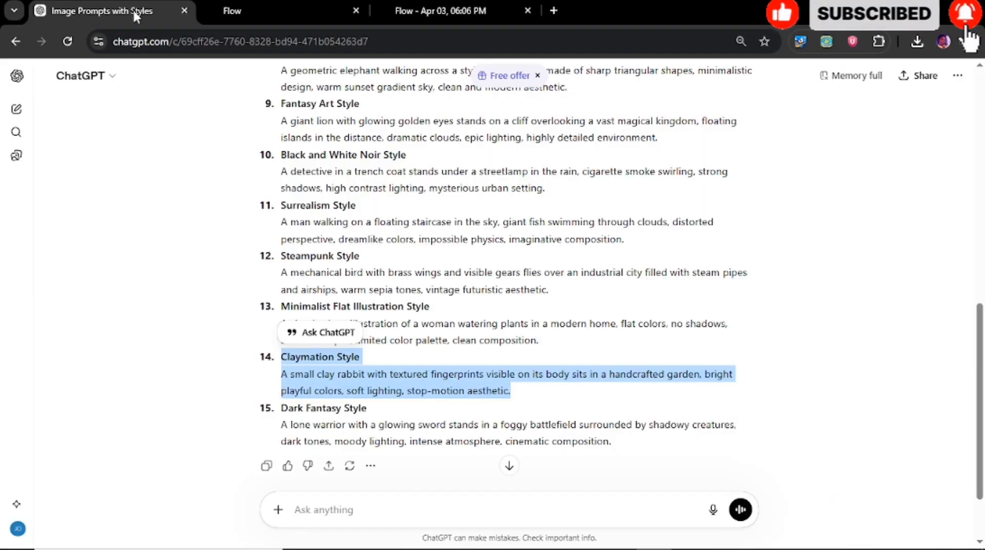
left_click_drag(282, 409, 442, 446)
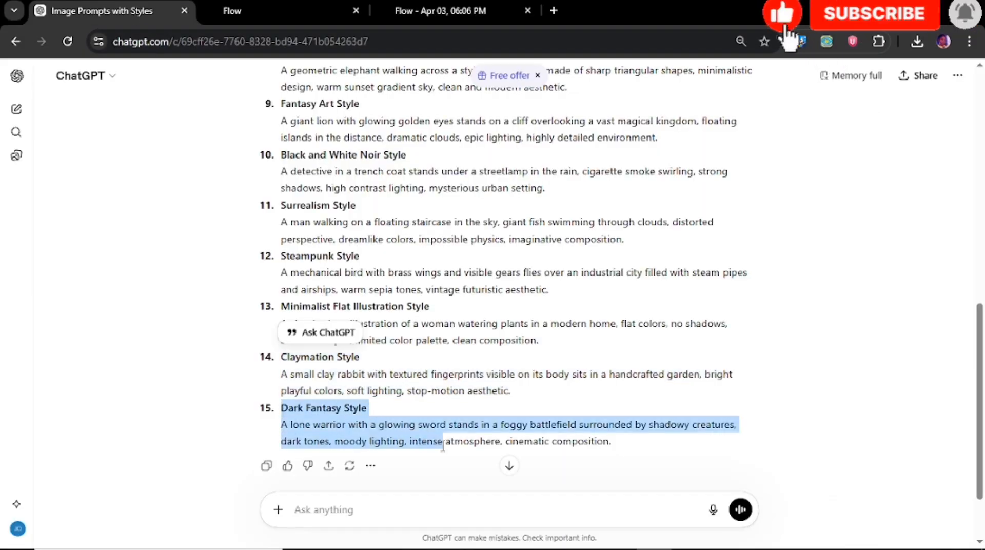
left_click_drag(529, 446, 638, 457)
right_click(552, 436)
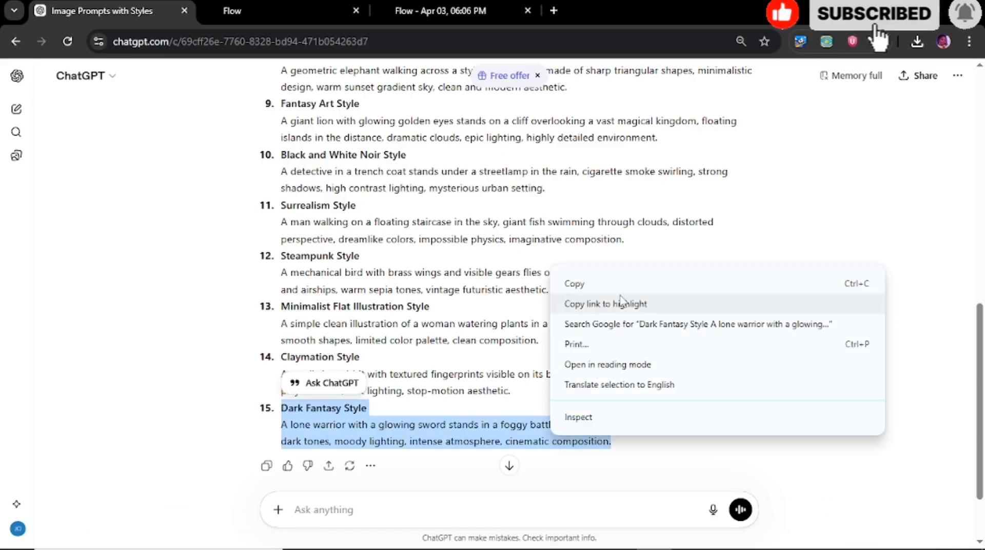
left_click(600, 285)
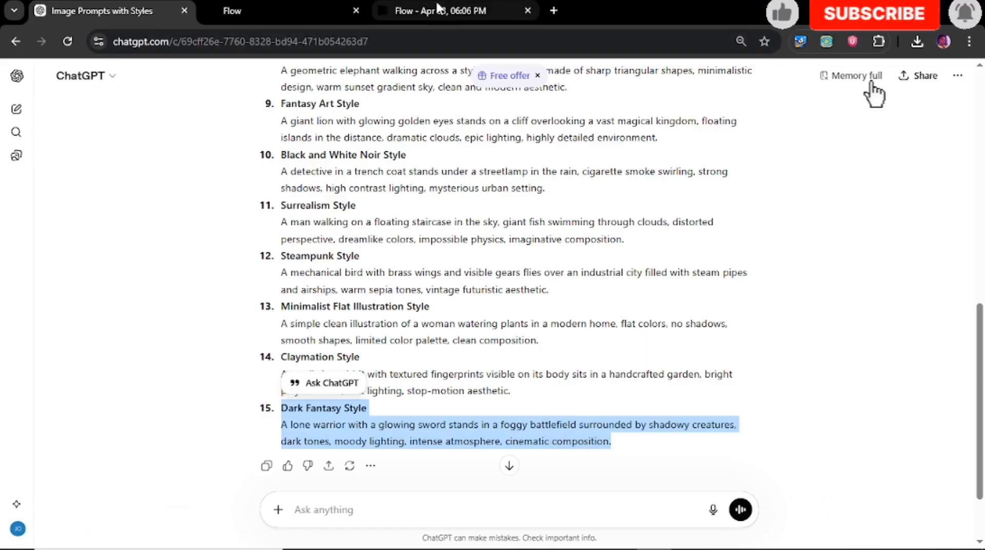
Switch to Flow and look over the images of the woman watering plants and the giant lion, rechecking the prompt list in ChatGPT.
left_click(439, 16)
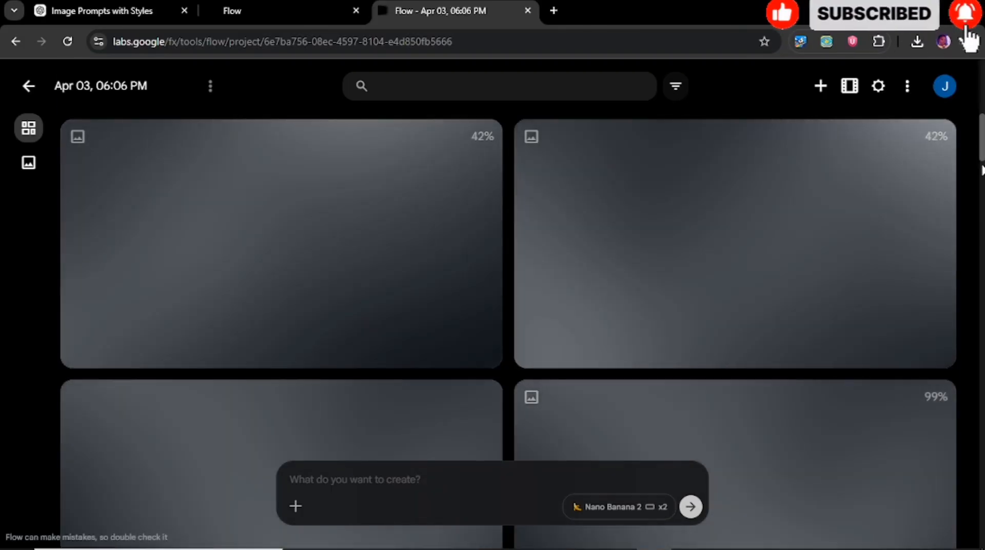
scroll(982, 170, "down", 3)
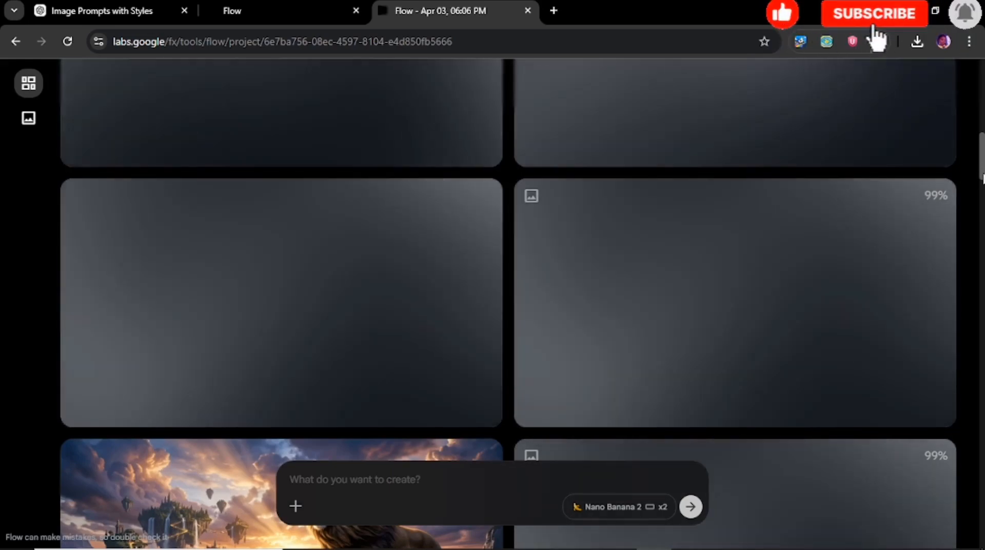
scroll(905, 201, "down", 4)
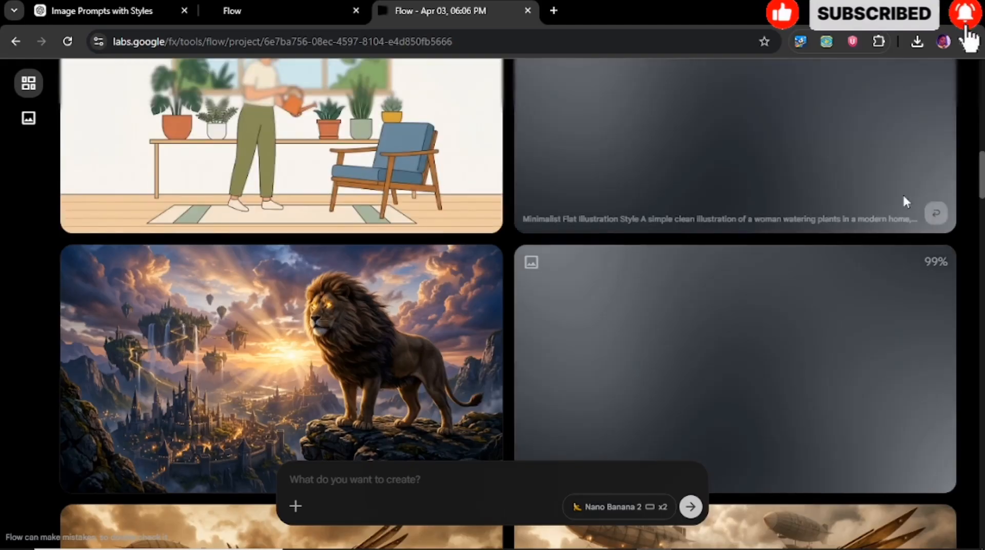
scroll(981, 162, "up", 3)
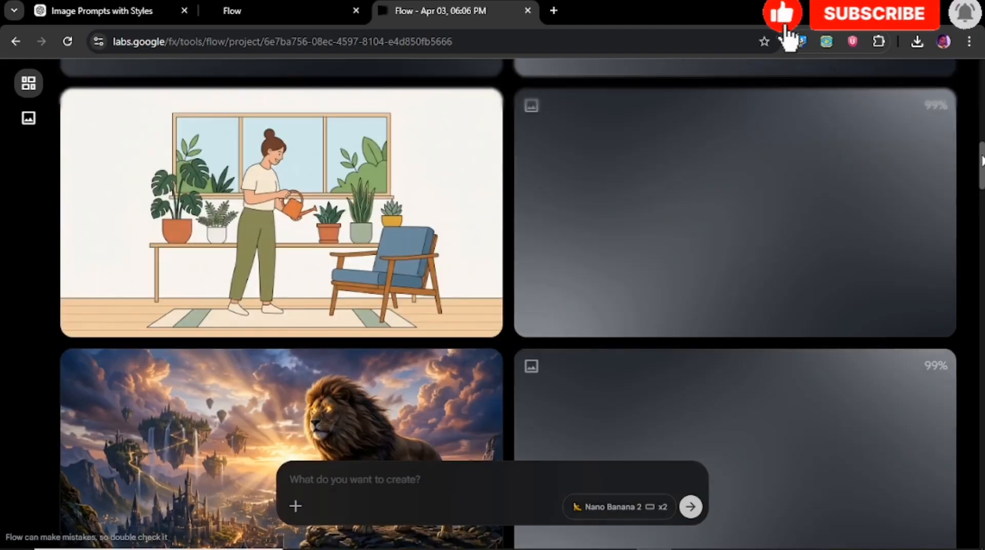
scroll(982, 162, "up", 5)
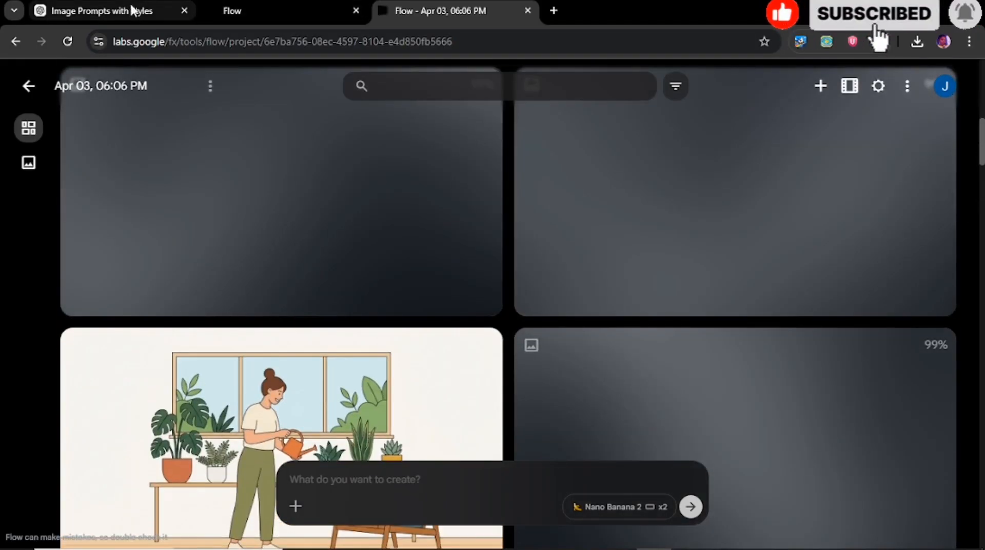
left_click(110, 10)
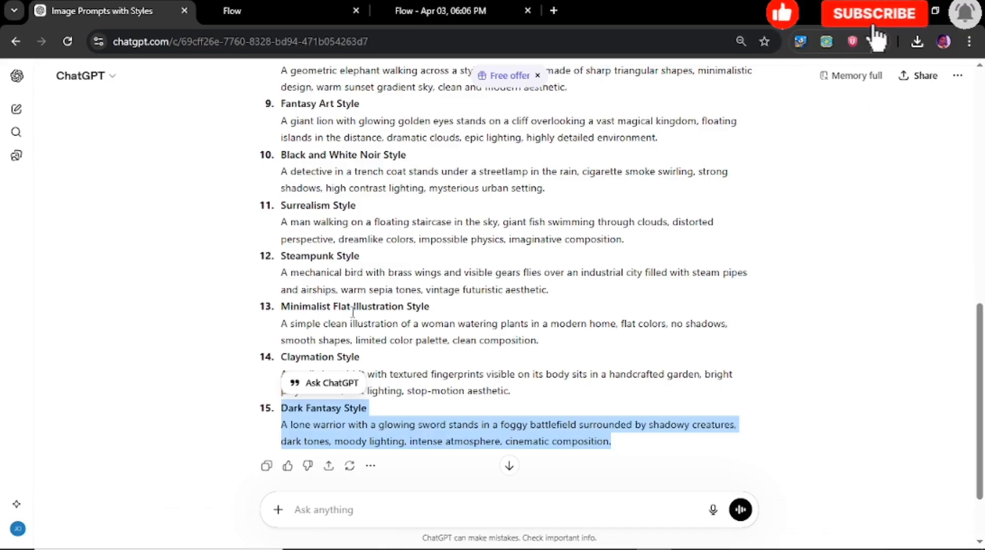
left_click(428, 11)
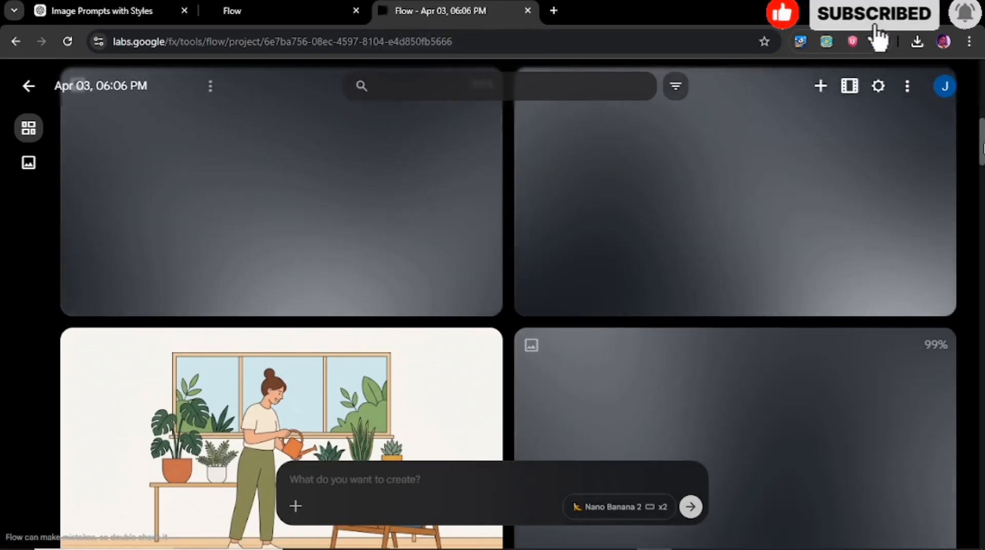
left_click_drag(983, 144, 983, 140)
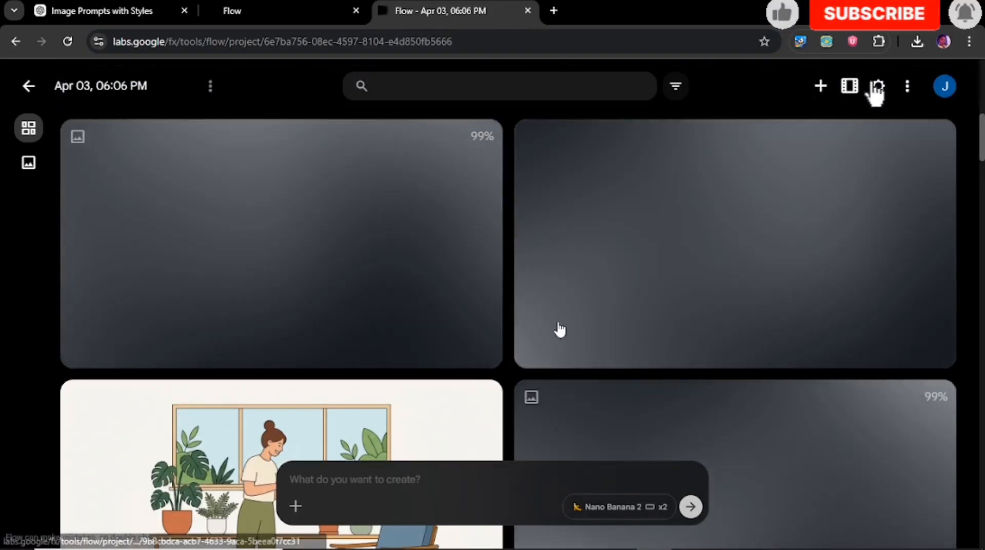
Paste the copied Dark Fantasy Style prompt into the prompt box and generate the lone warrior images.
right_click(365, 473)
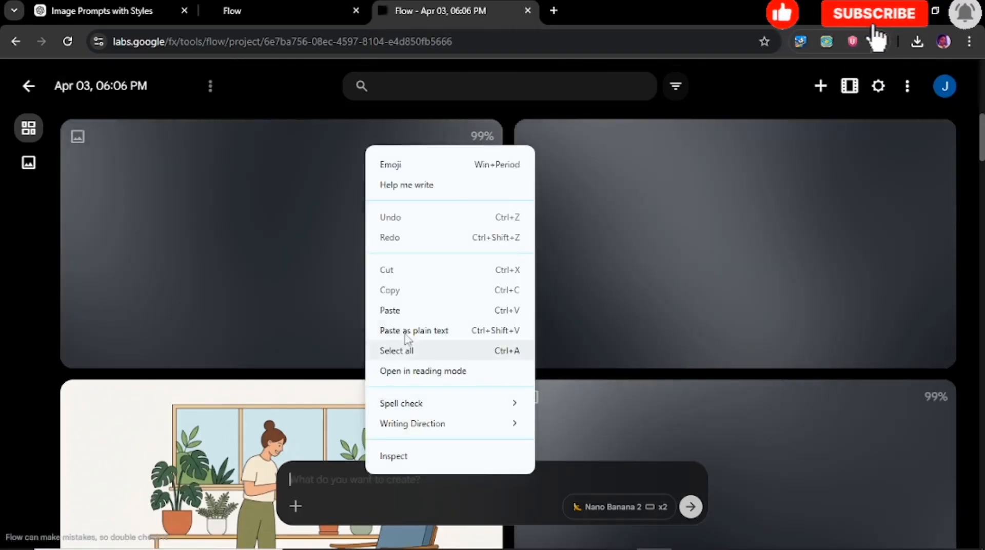
left_click(400, 310)
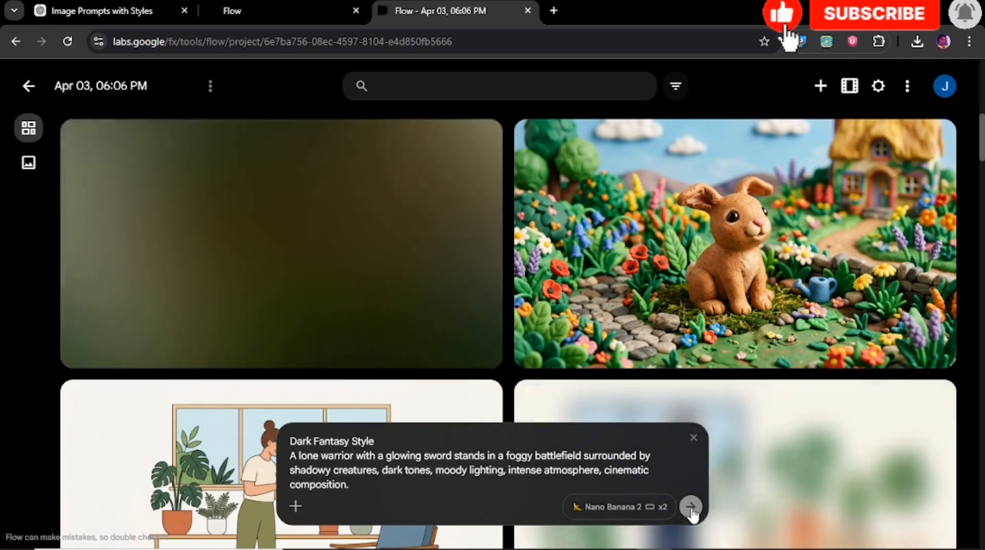
left_click(691, 508)
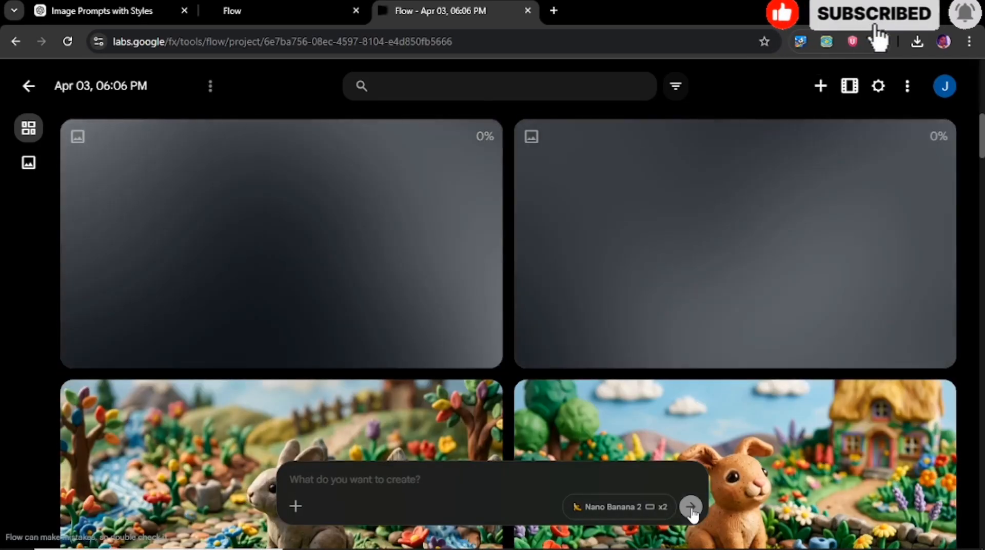
Check the end of the prompt list in ChatGPT, and return to Flow to view the lone warrior images.
left_click(138, 12)
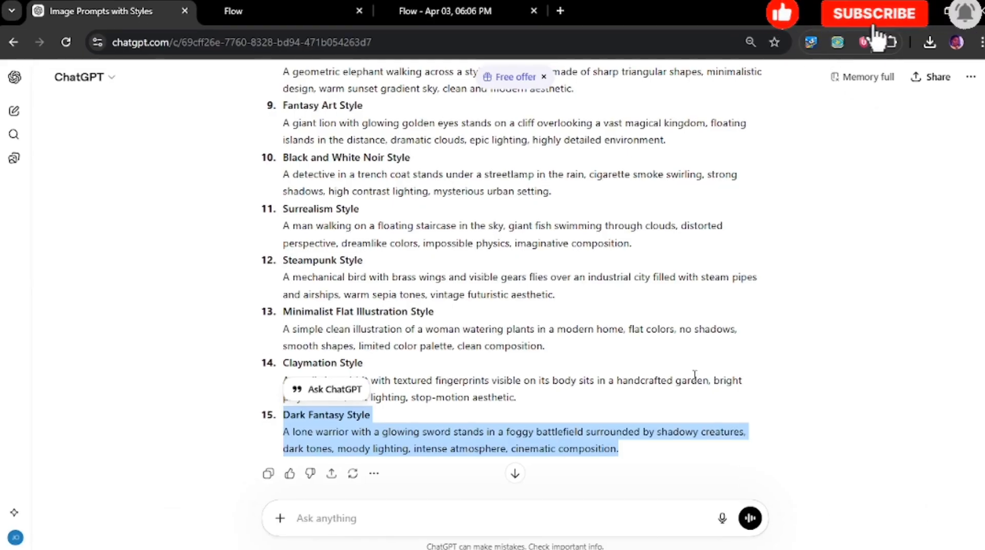
scroll(515, 277, "down", 2)
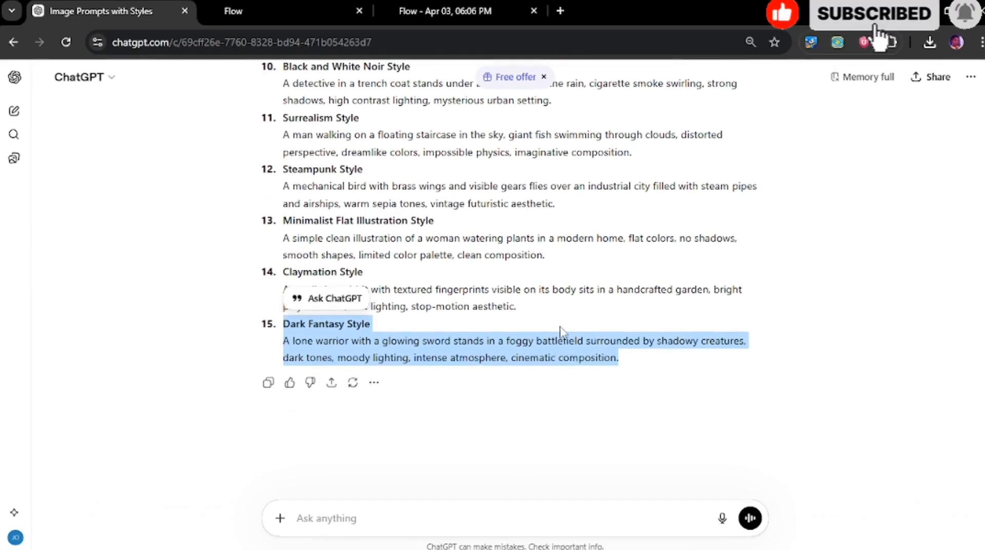
left_click(438, 8)
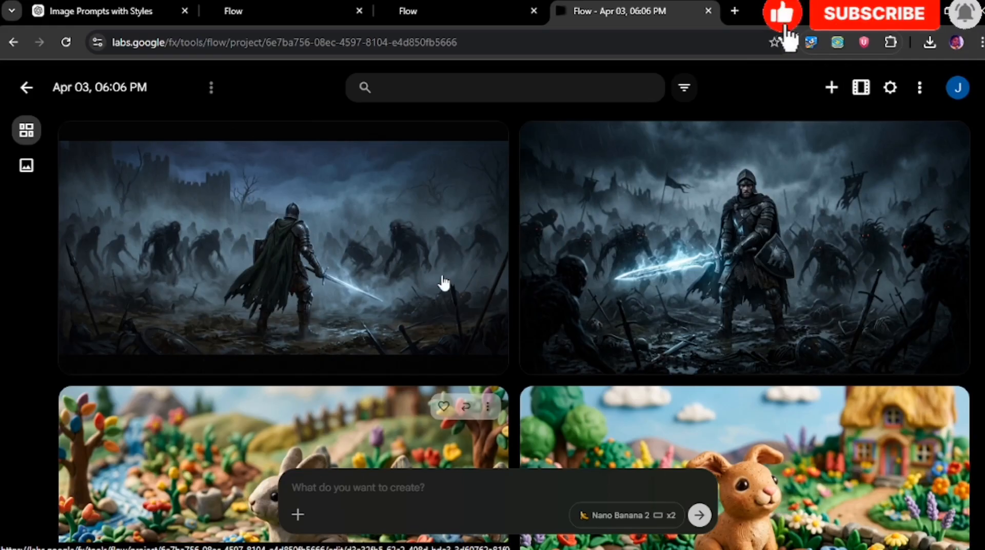
Recheck the end of the prompt list in ChatGPT, and download the front-facing lone warrior image from Flow at 1K original size.
left_click(121, 11)
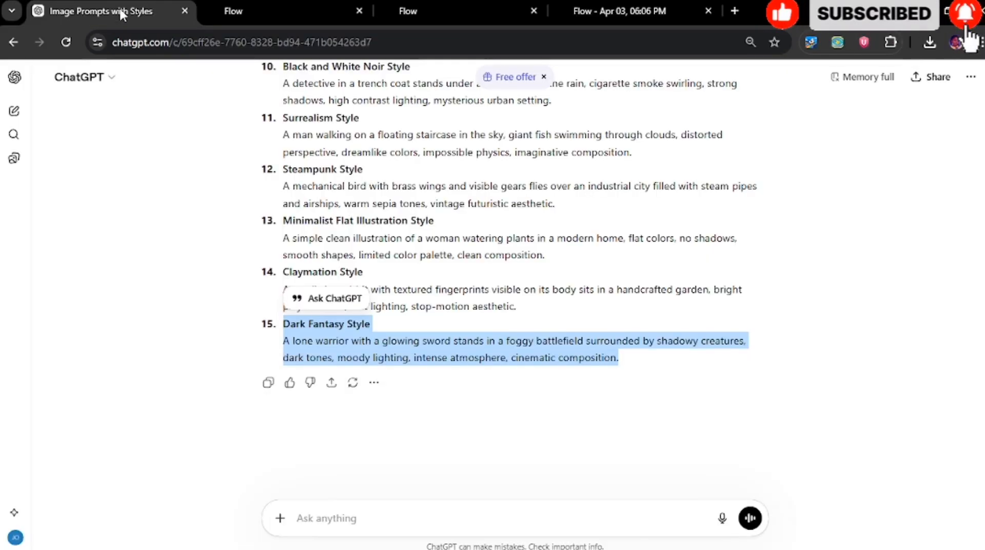
left_click(614, 11)
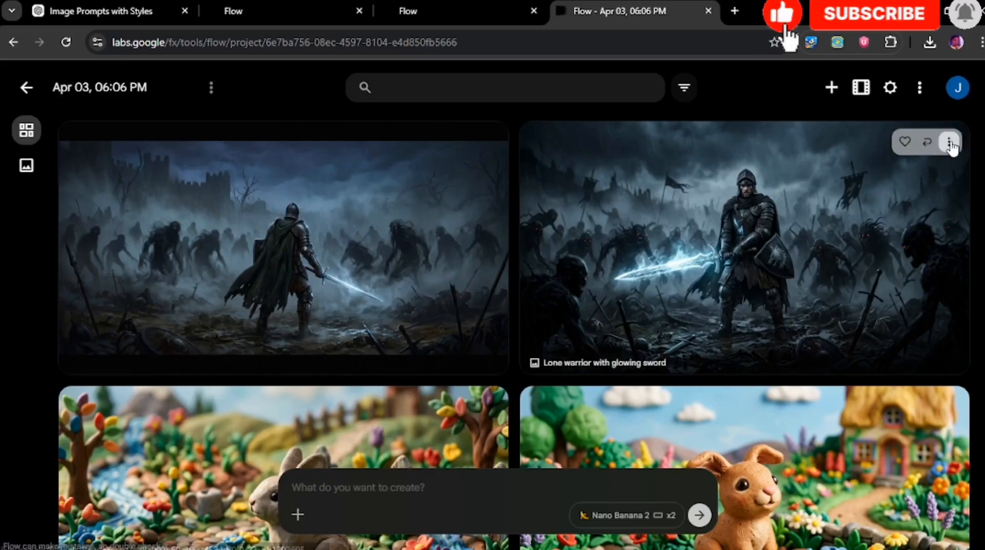
left_click(949, 143)
mouse_move(932, 265)
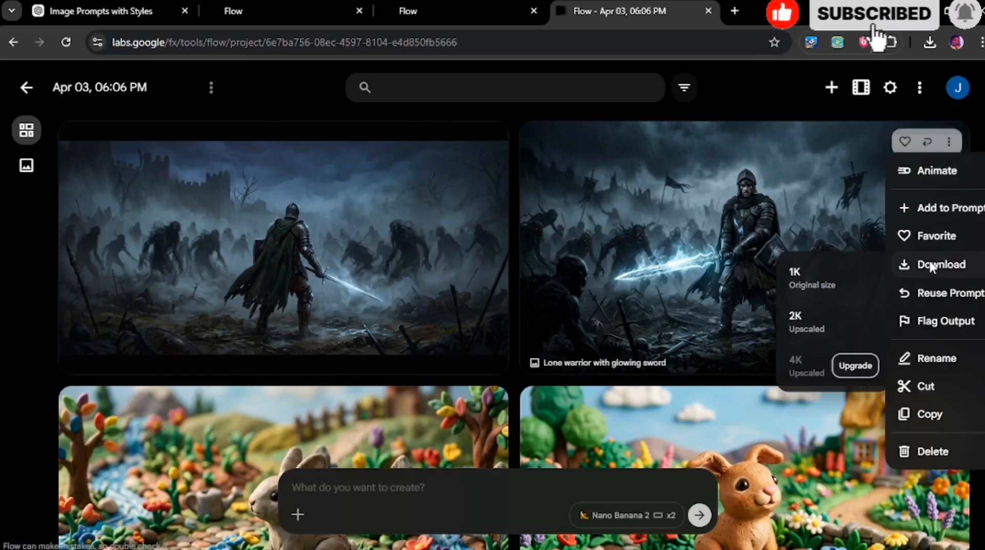
left_click(844, 282)
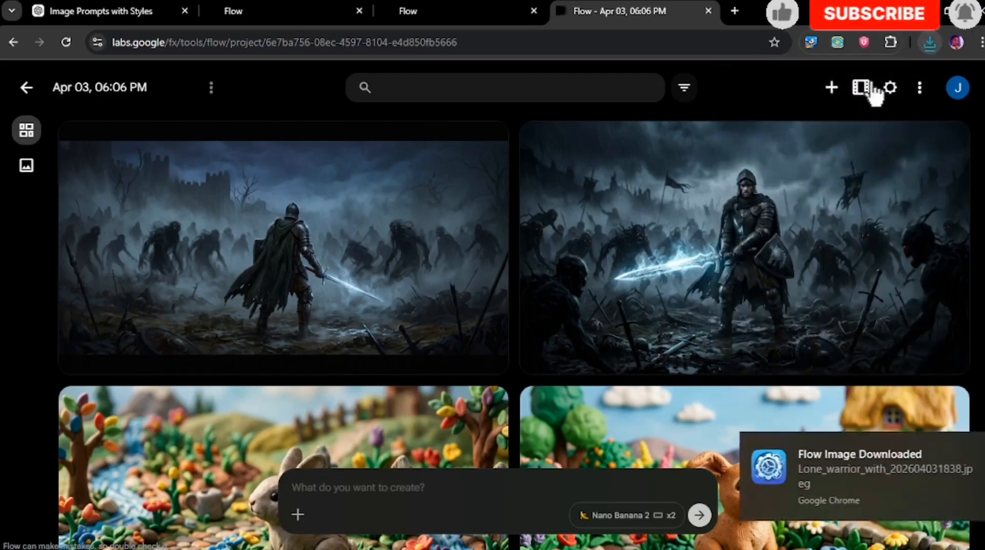
Download the brown clay rabbit image with the cottage behind it at 1K original size.
scroll(874, 95, "down", 5)
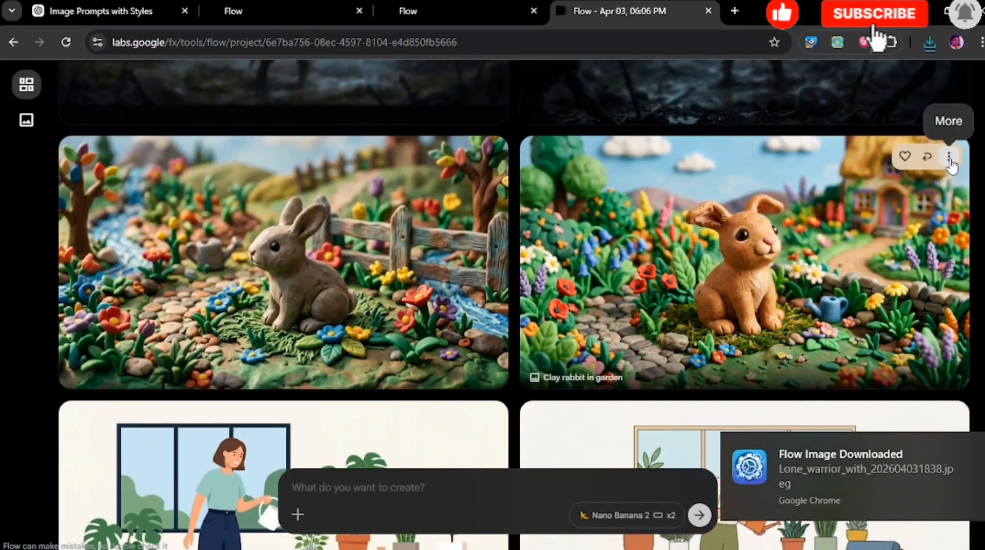
left_click(949, 158)
mouse_move(932, 283)
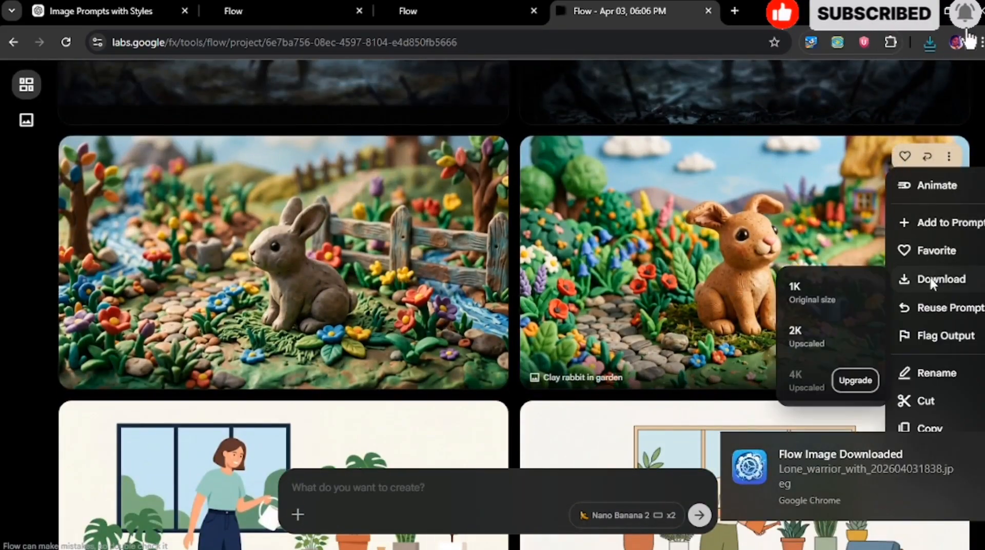
left_click(845, 291)
Download the illustration of the woman watering plants near the blue armchair at 1K original size.
scroll(513, 303, "down", 5)
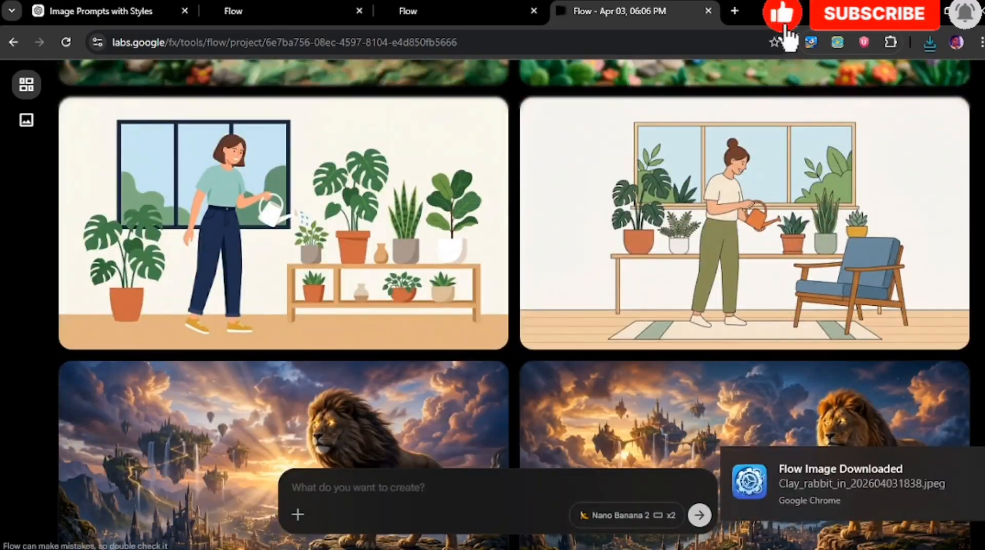
left_click(949, 117)
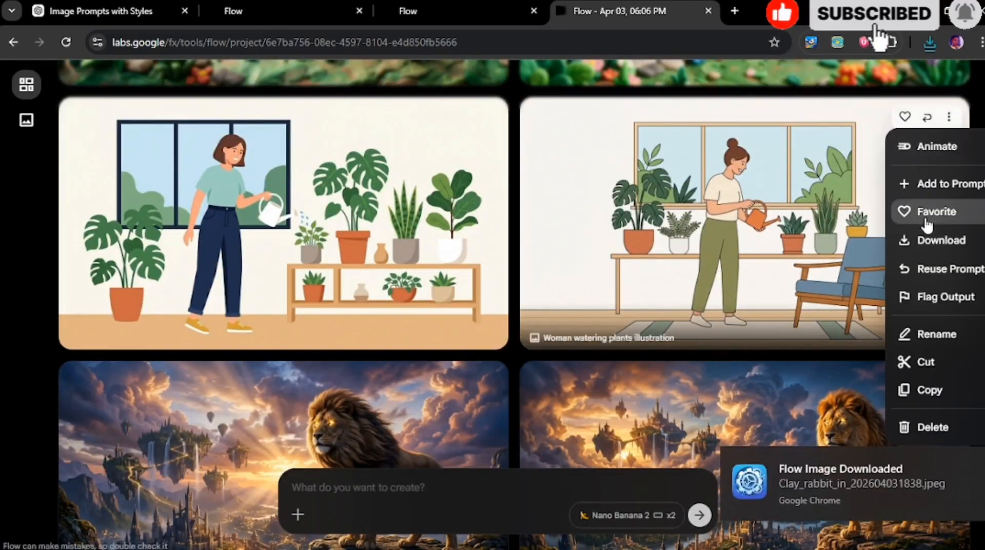
mouse_move(922, 237)
left_click(851, 259)
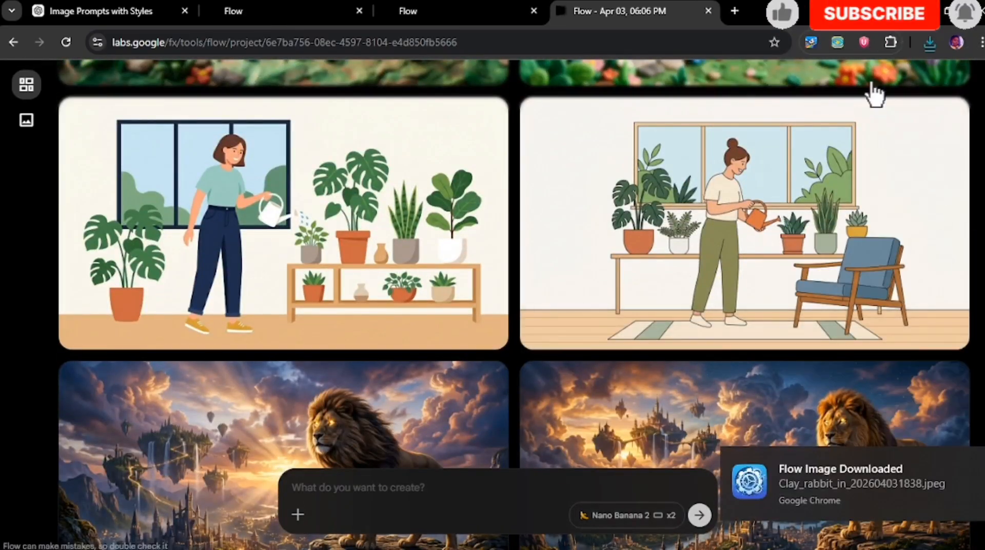
Download the golden-maned giant lion image overlooking the kingdom at 1K original size.
scroll(841, 77, "down", 4)
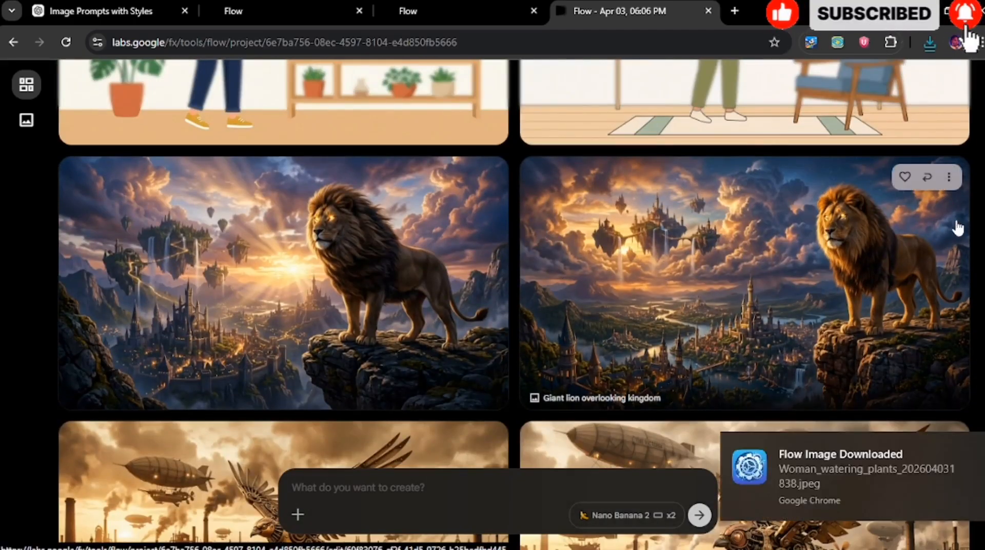
left_click(947, 178)
mouse_move(930, 303)
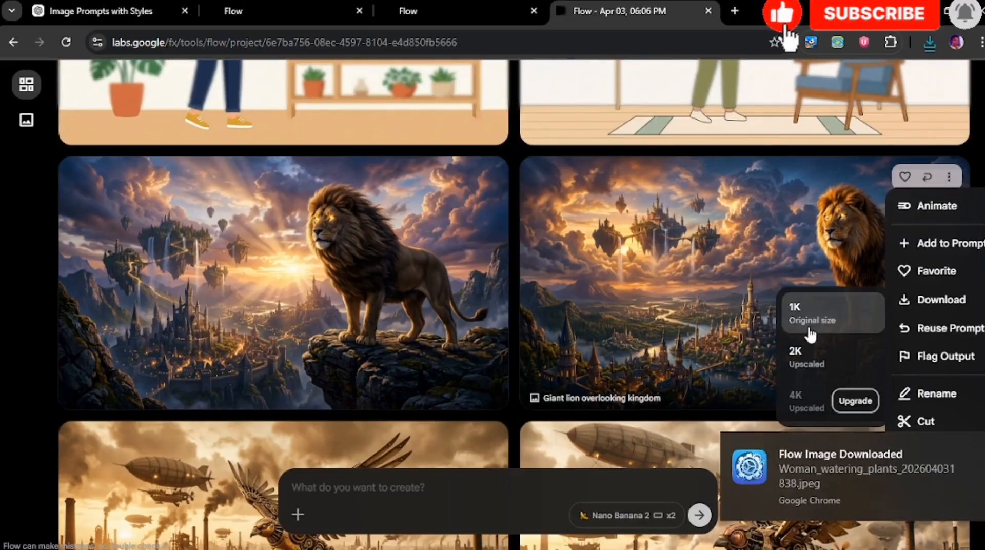
left_click(805, 309)
Download the image of the larger mechanical bird flying over the industrial city at 1K original size.
left_click_drag(983, 216, 982, 251)
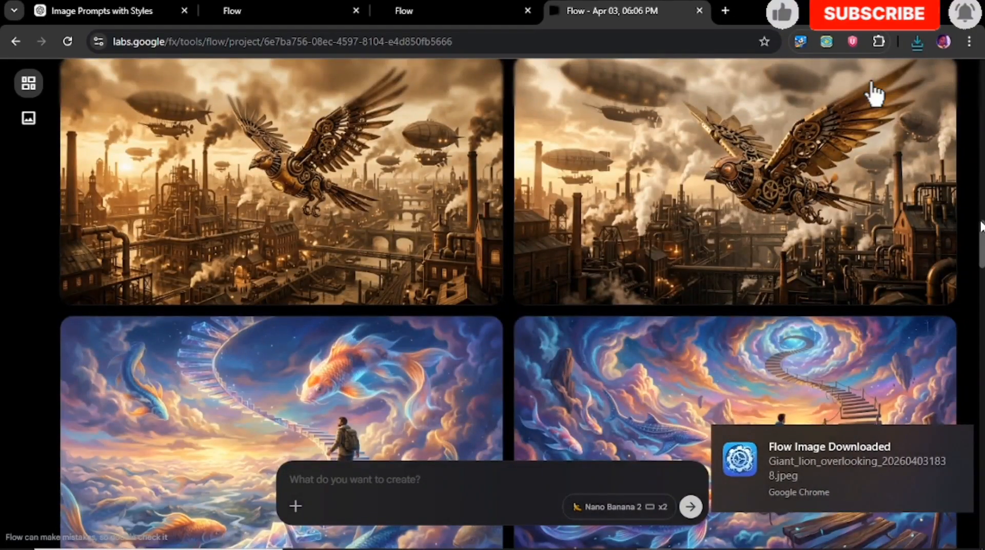
scroll(872, 92, "up", 1)
left_click(936, 152)
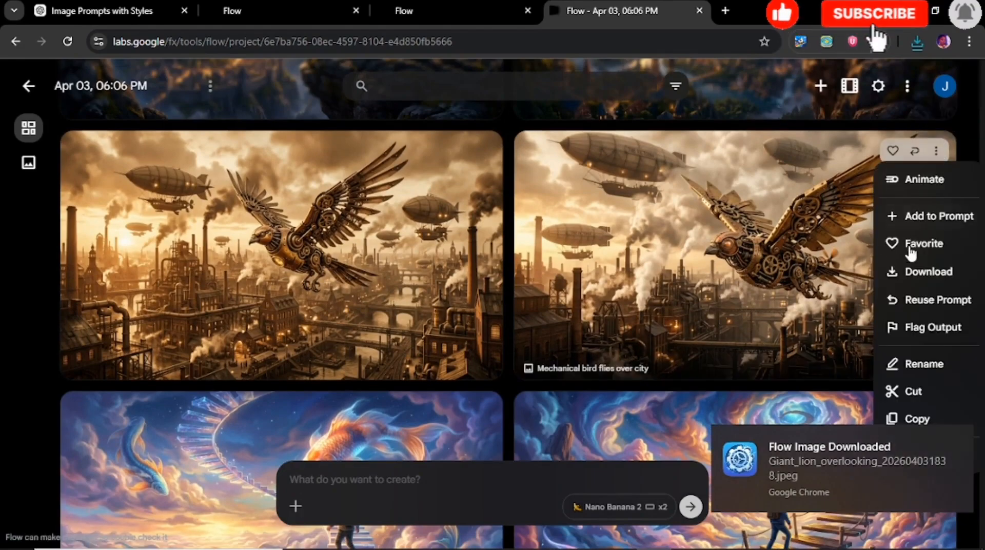
mouse_move(921, 270)
left_click(829, 284)
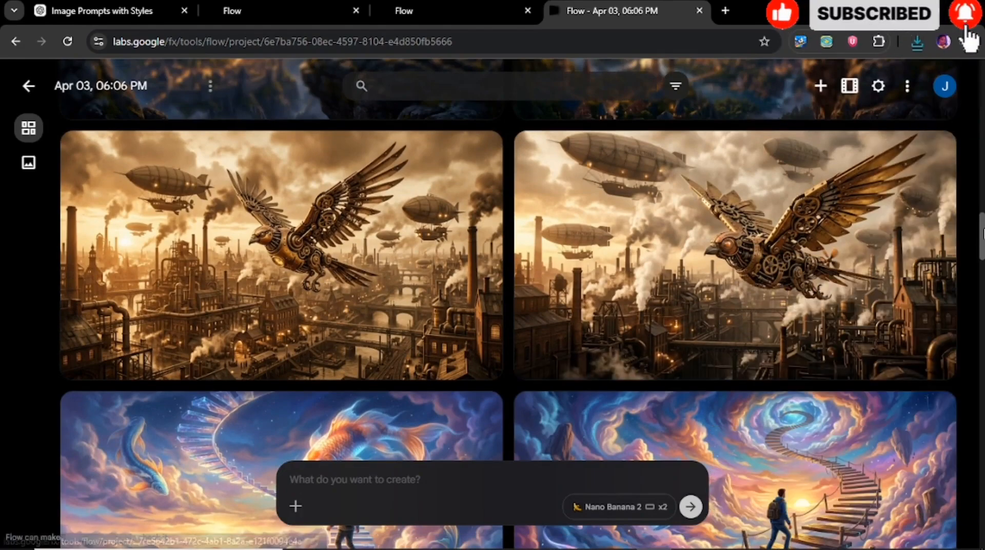
Download the image of the man walking up the floating wooden staircase at 1K original size.
scroll(875, 92, "down", 5)
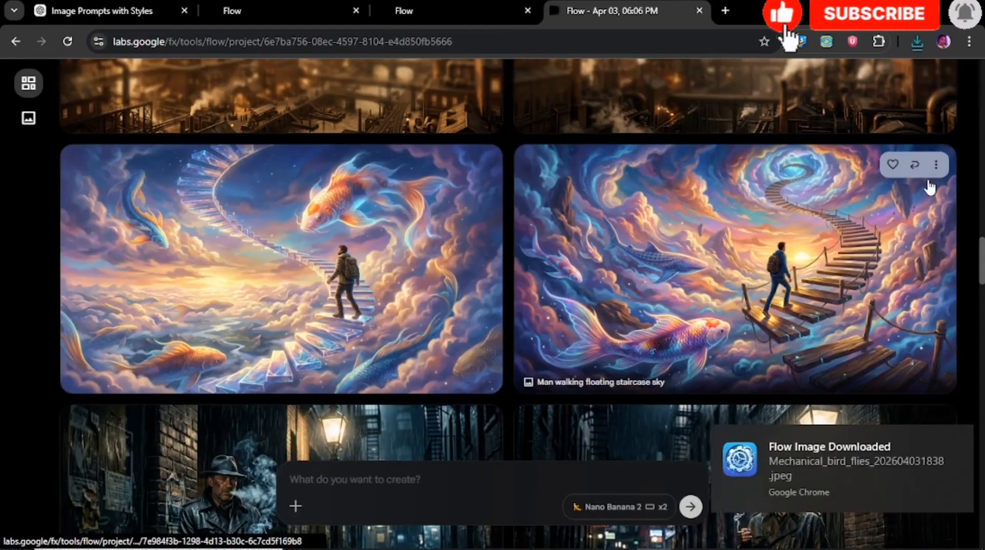
left_click(937, 165)
mouse_move(914, 285)
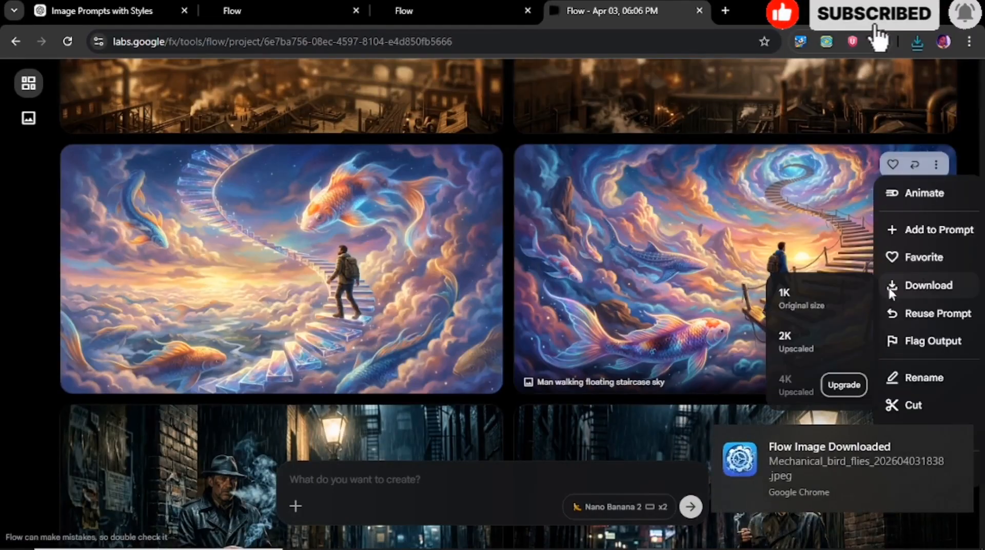
left_click(842, 300)
Download the image of the trench-coat detective in the alley with the BAR and HOTEL signs.
scroll(873, 92, "down", 5)
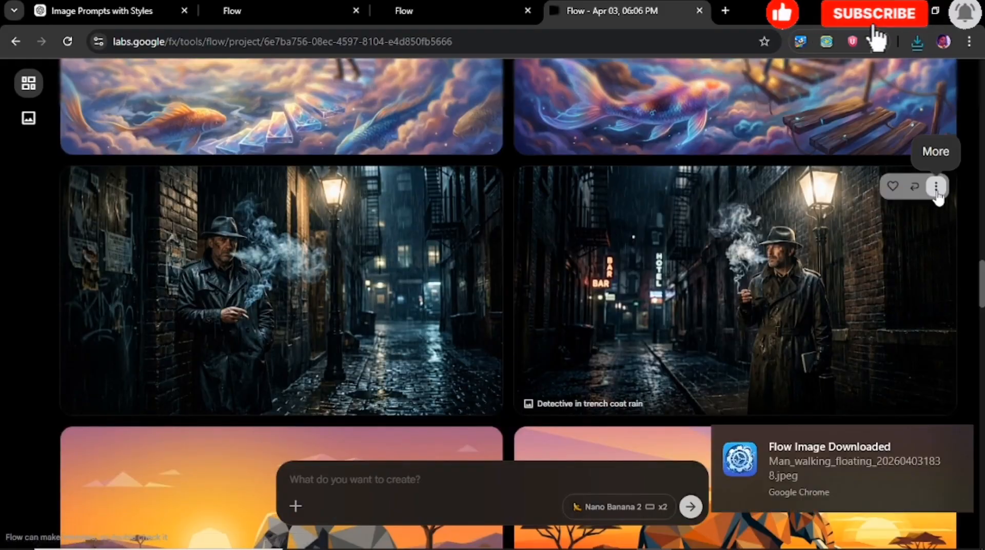
left_click(936, 186)
mouse_move(921, 307)
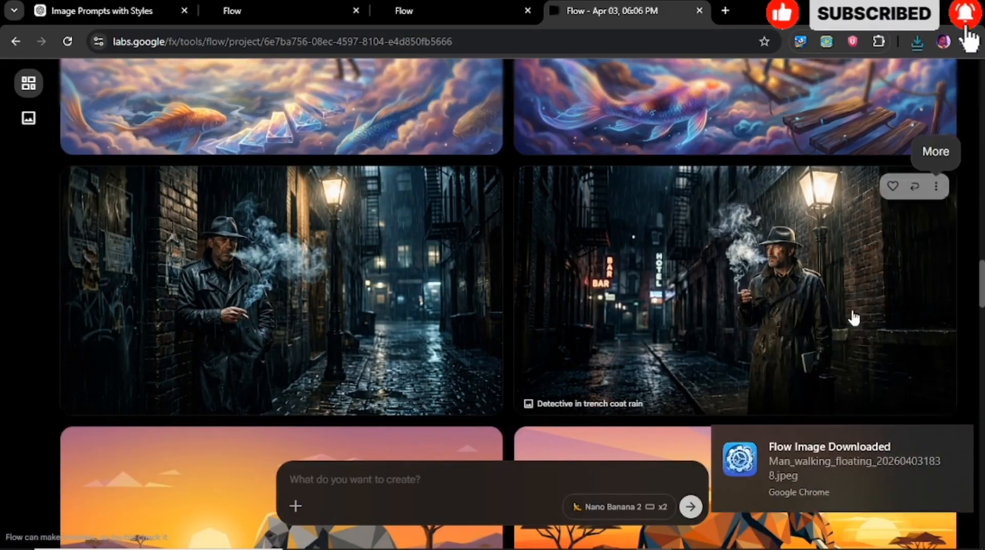